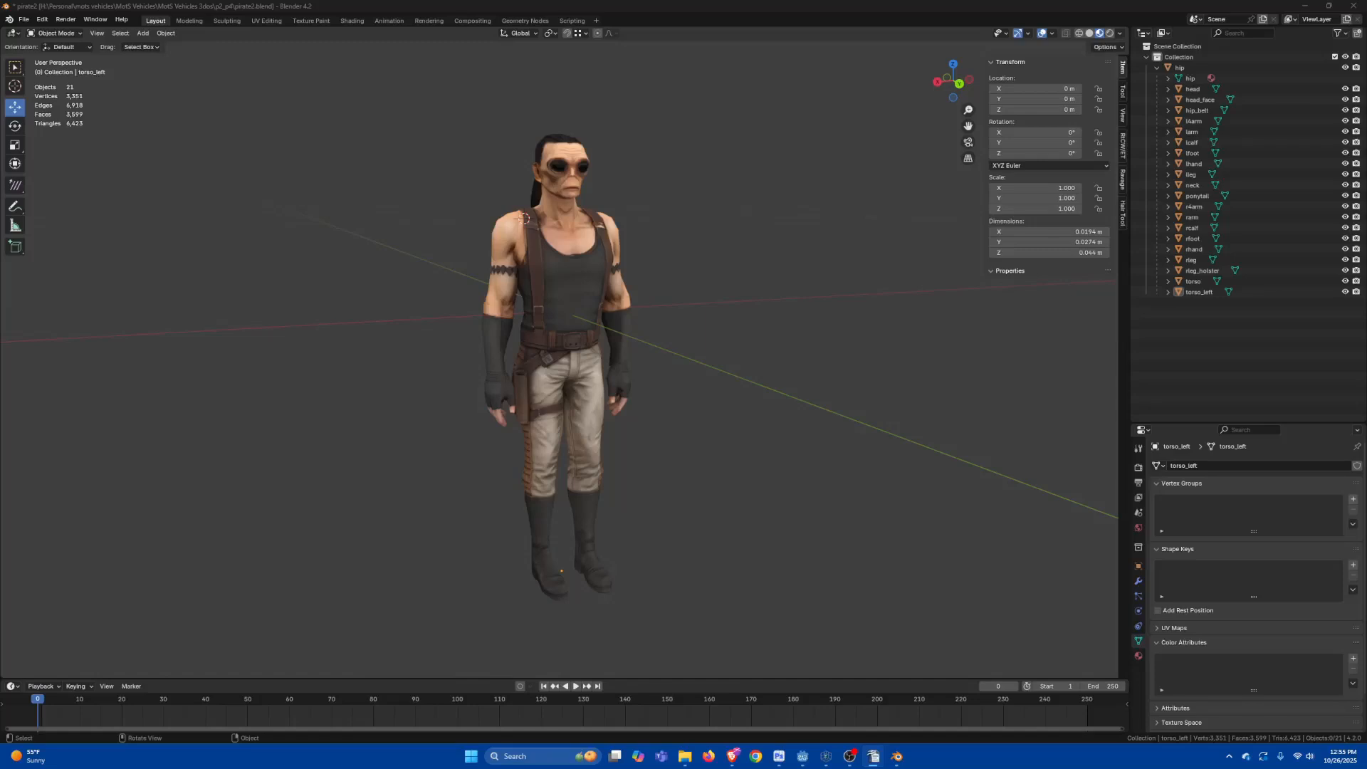
Step: Switch to the browser and view the Blender 4.1.1 Sith Engine Tools release and its zip download in the fork of blender-sith
{"action": "left_click", "coordinate": [731, 757]}
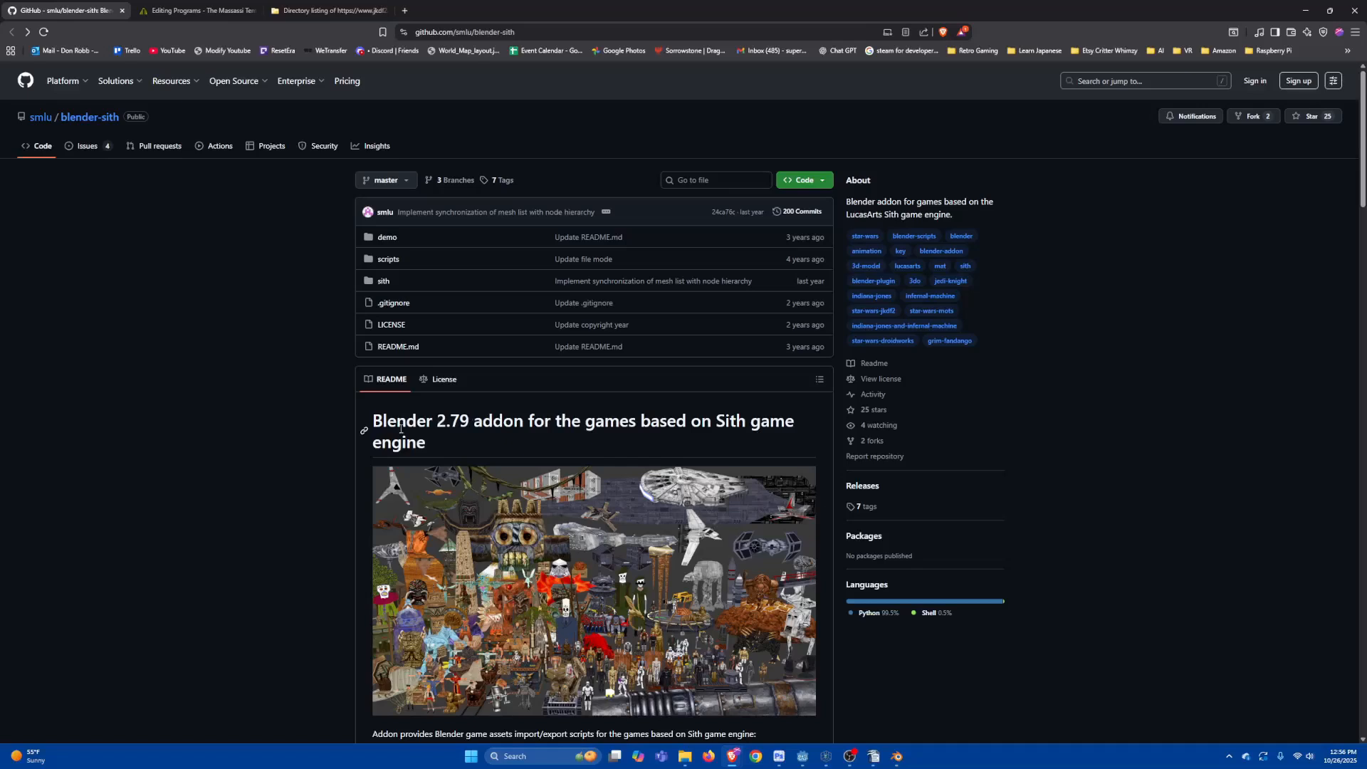
{"action": "left_click", "coordinate": [873, 441]}
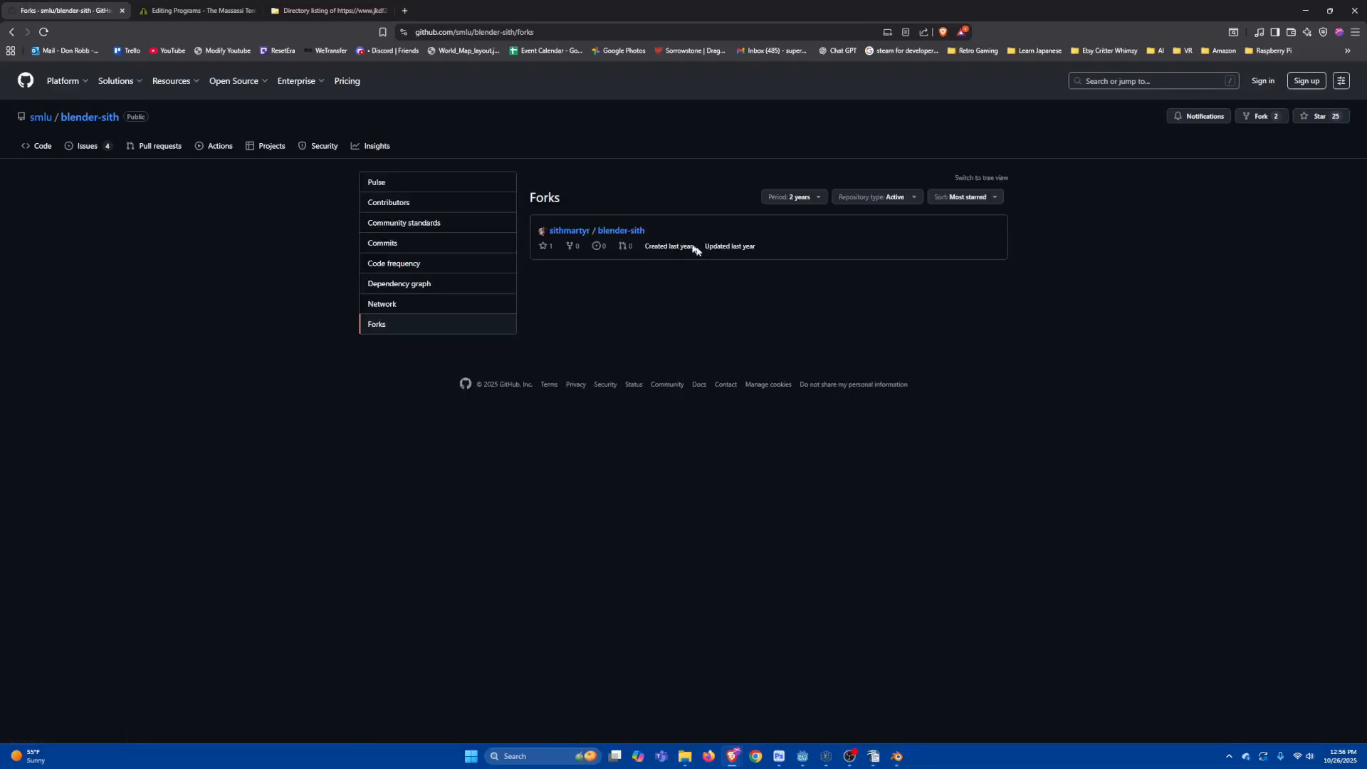
{"action": "left_click", "coordinate": [636, 233]}
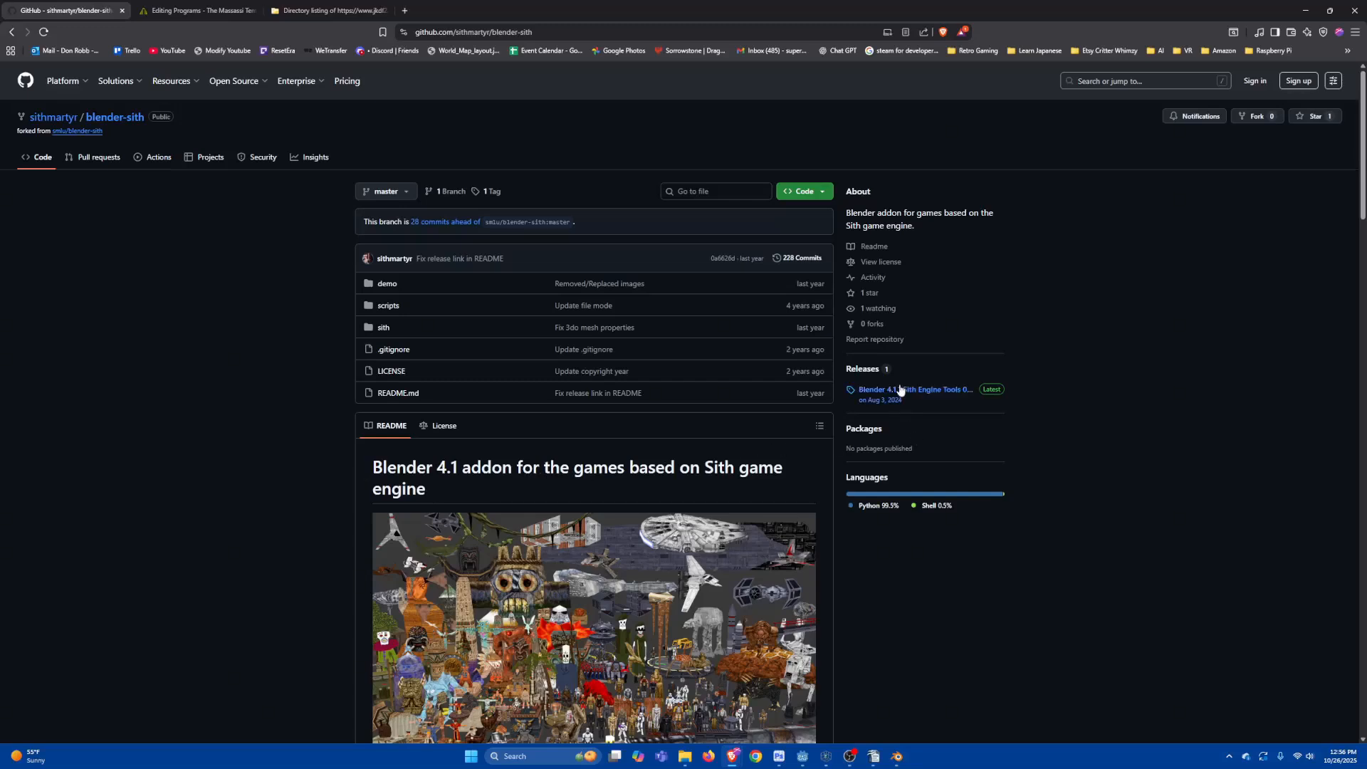
{"action": "left_click", "coordinate": [935, 391]}
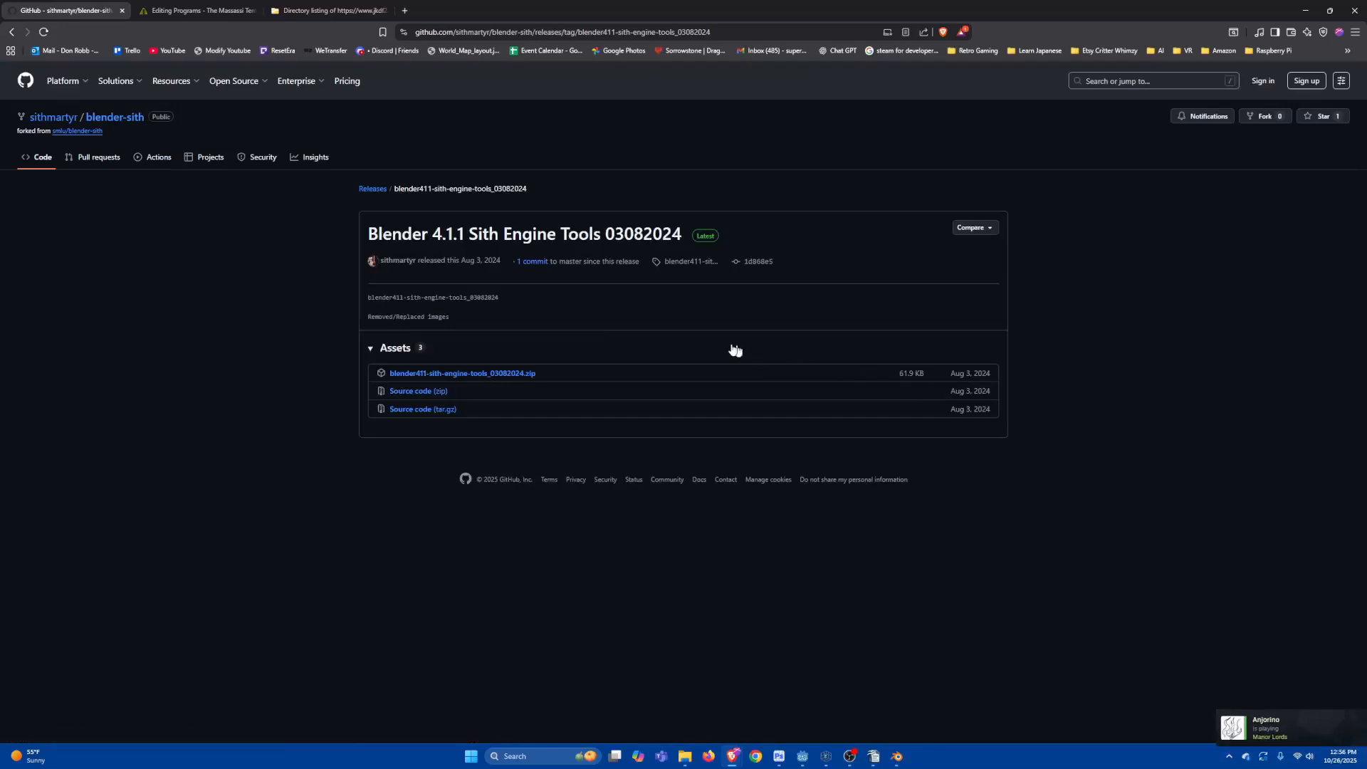
{"action": "left_click", "coordinate": [524, 375]}
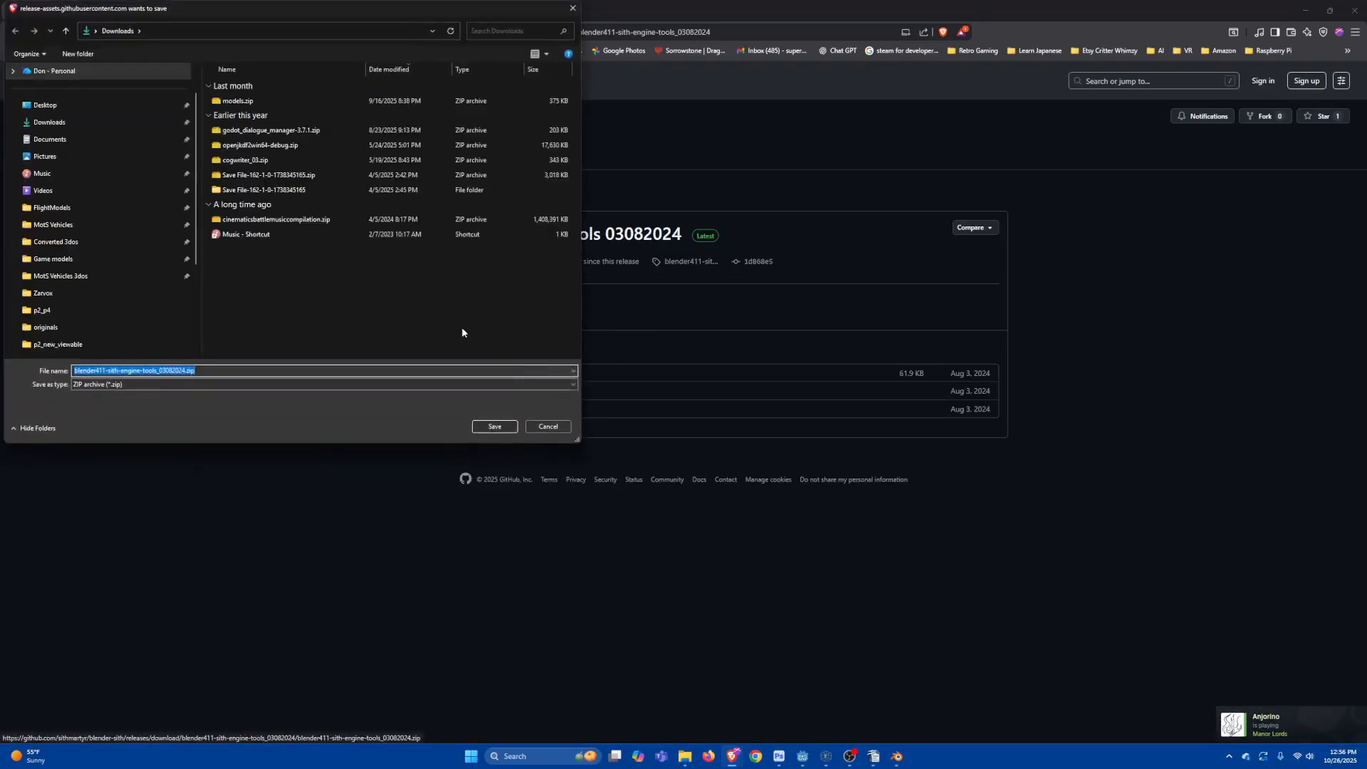
{"action": "left_click", "coordinate": [550, 427]}
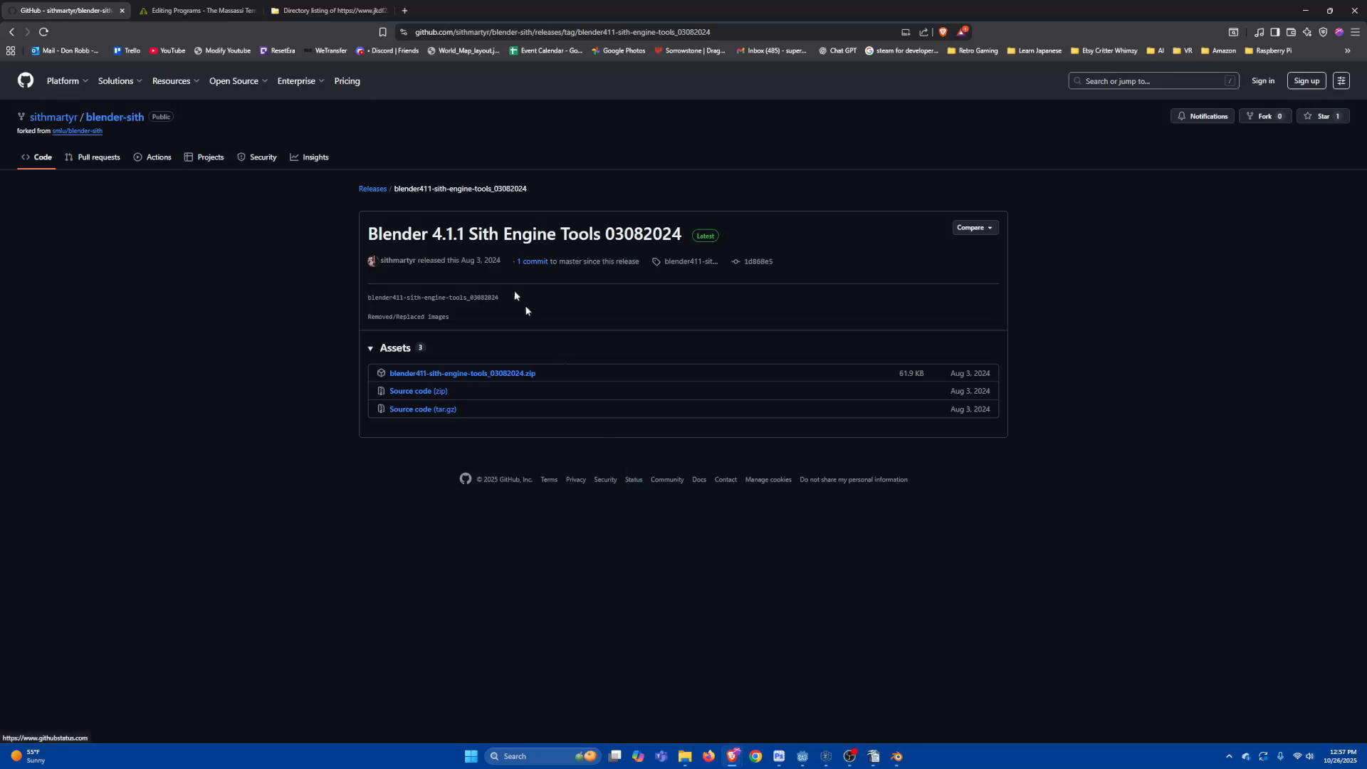
Step: Look through the MAT / CMP / BM section of the Massassi editing programs page for texture conversion tools such as Mat16
{"action": "left_click", "coordinate": [206, 13]}
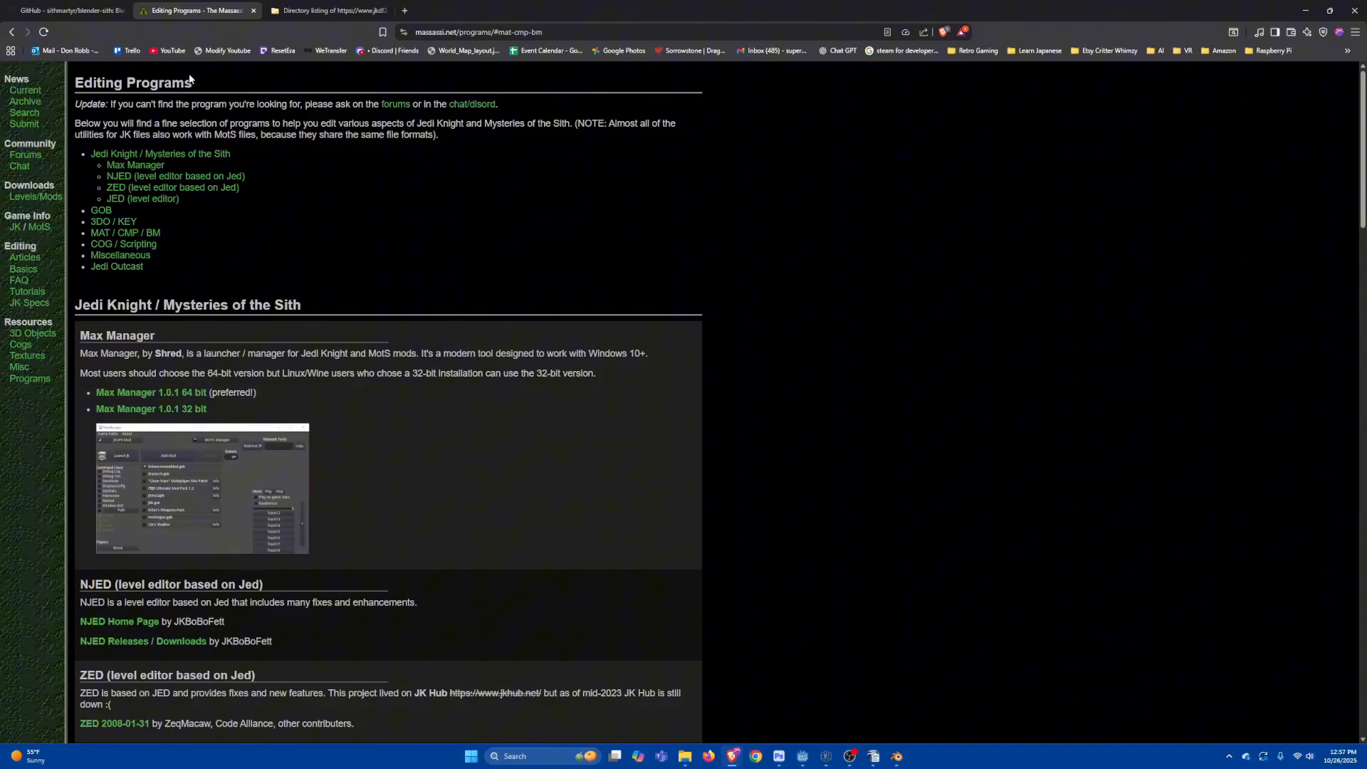
{"action": "left_click", "coordinate": [28, 379]}
{"action": "left_click", "coordinate": [108, 235]}
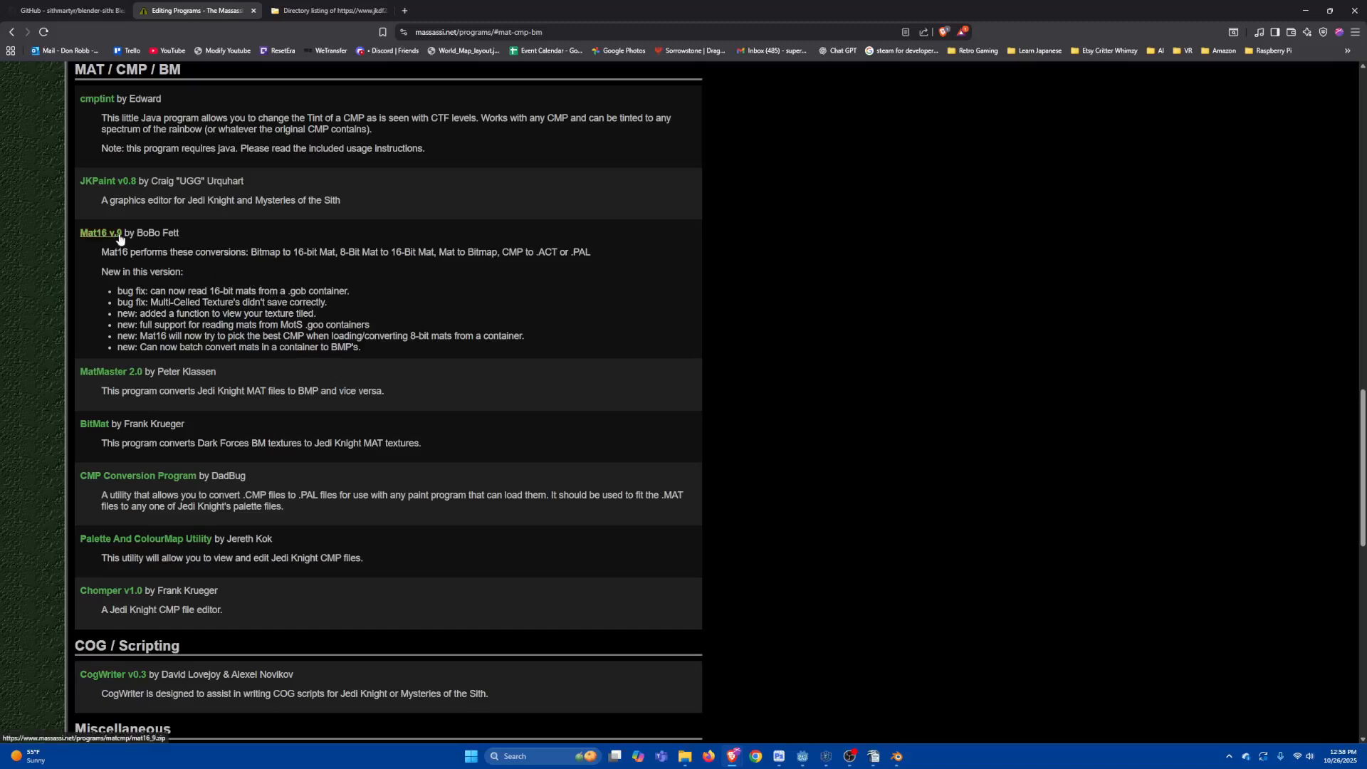
Step: Browse the JKDF2 archive to the 3DO folder under Game Files, tools to examine the available model utilities
{"action": "left_click", "coordinate": [345, 19]}
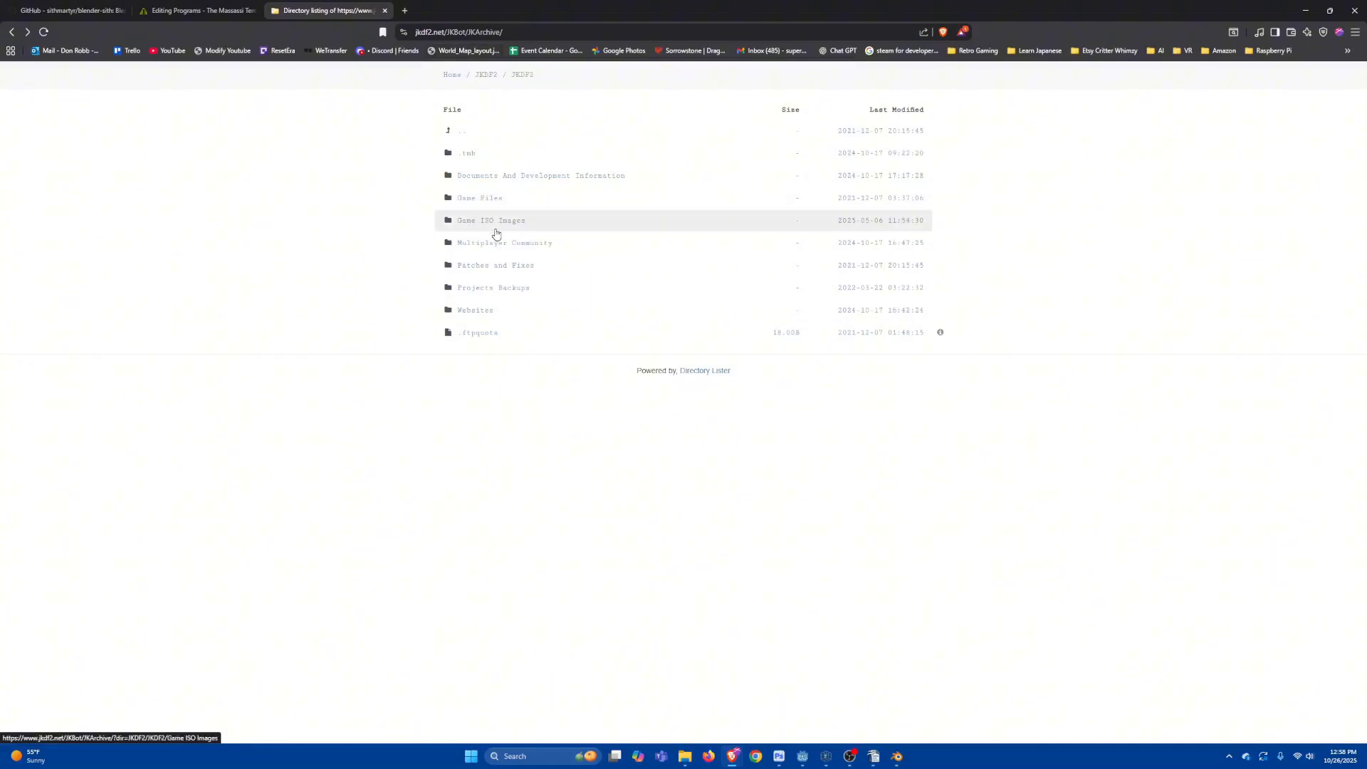
{"action": "left_click", "coordinate": [482, 199]}
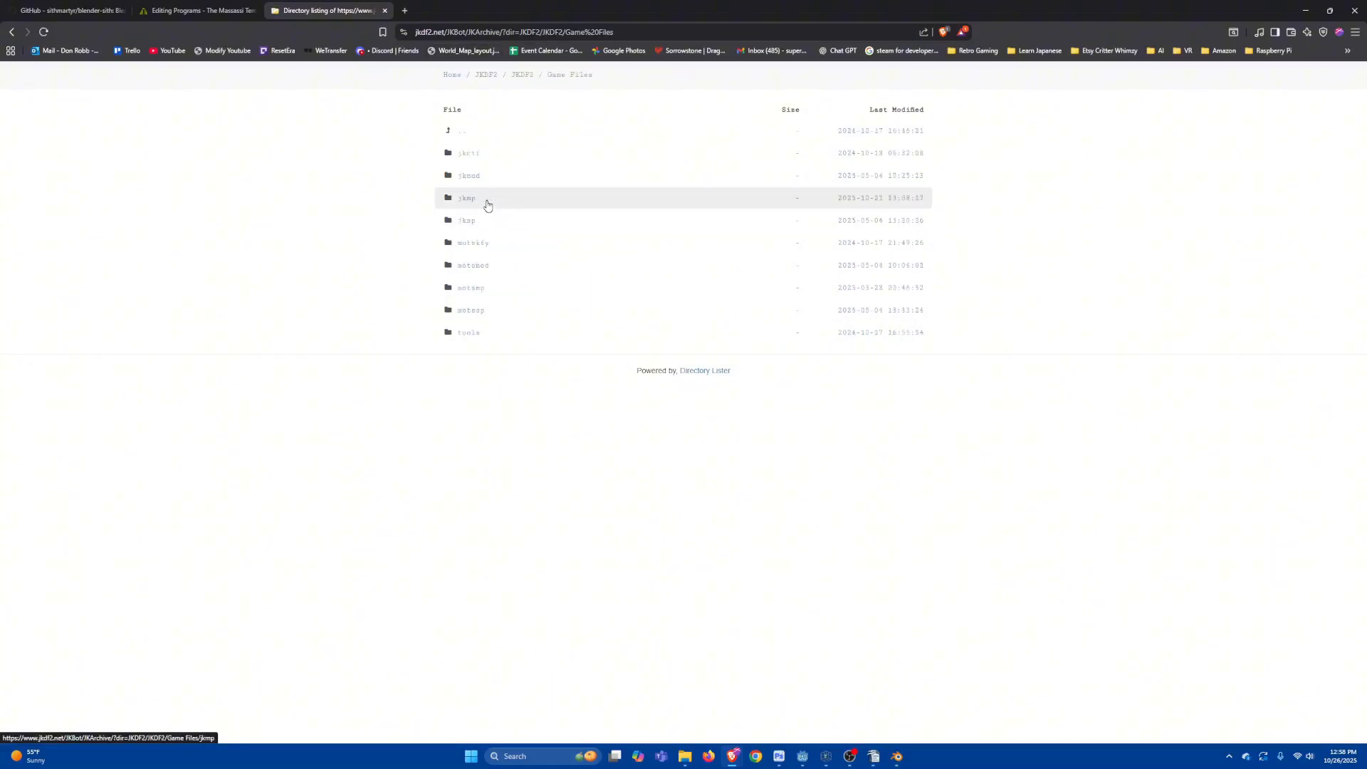
{"action": "left_click", "coordinate": [468, 334]}
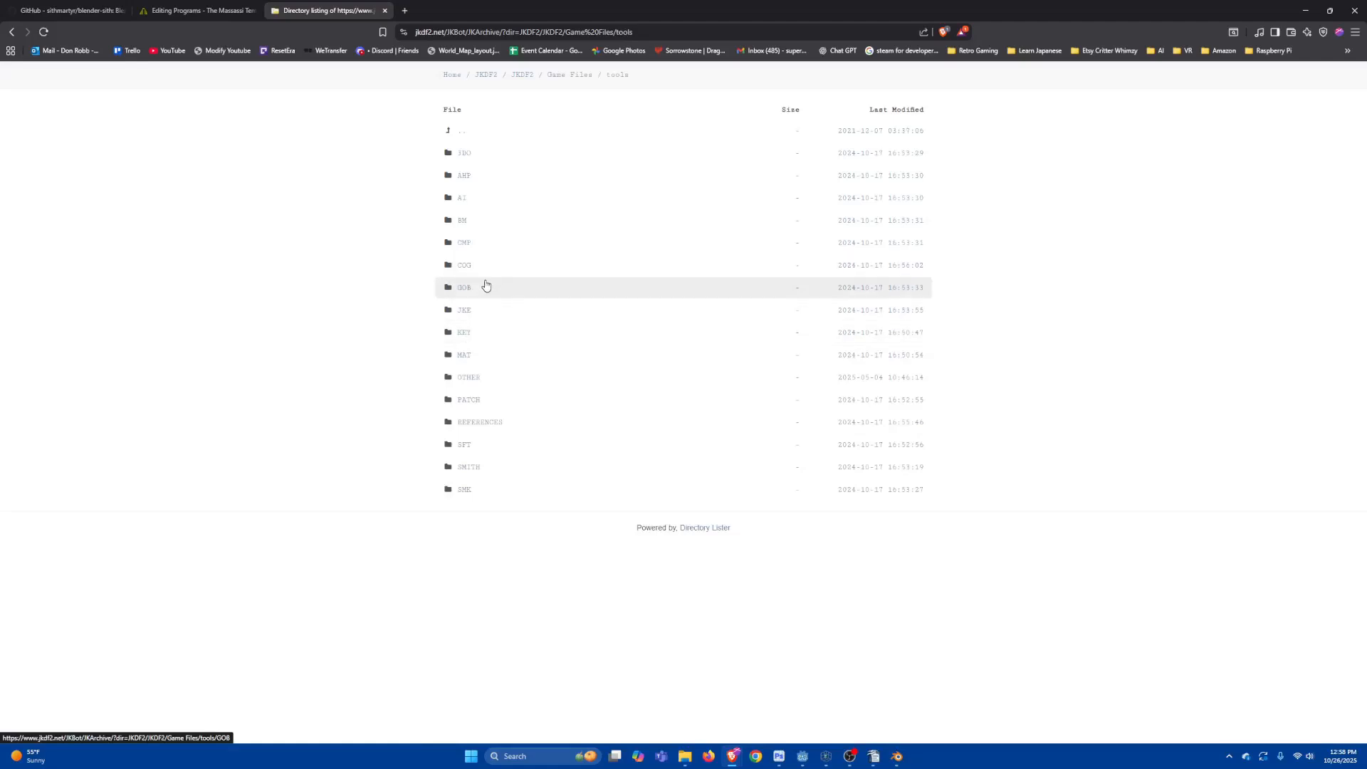
{"action": "left_click", "coordinate": [468, 155]}
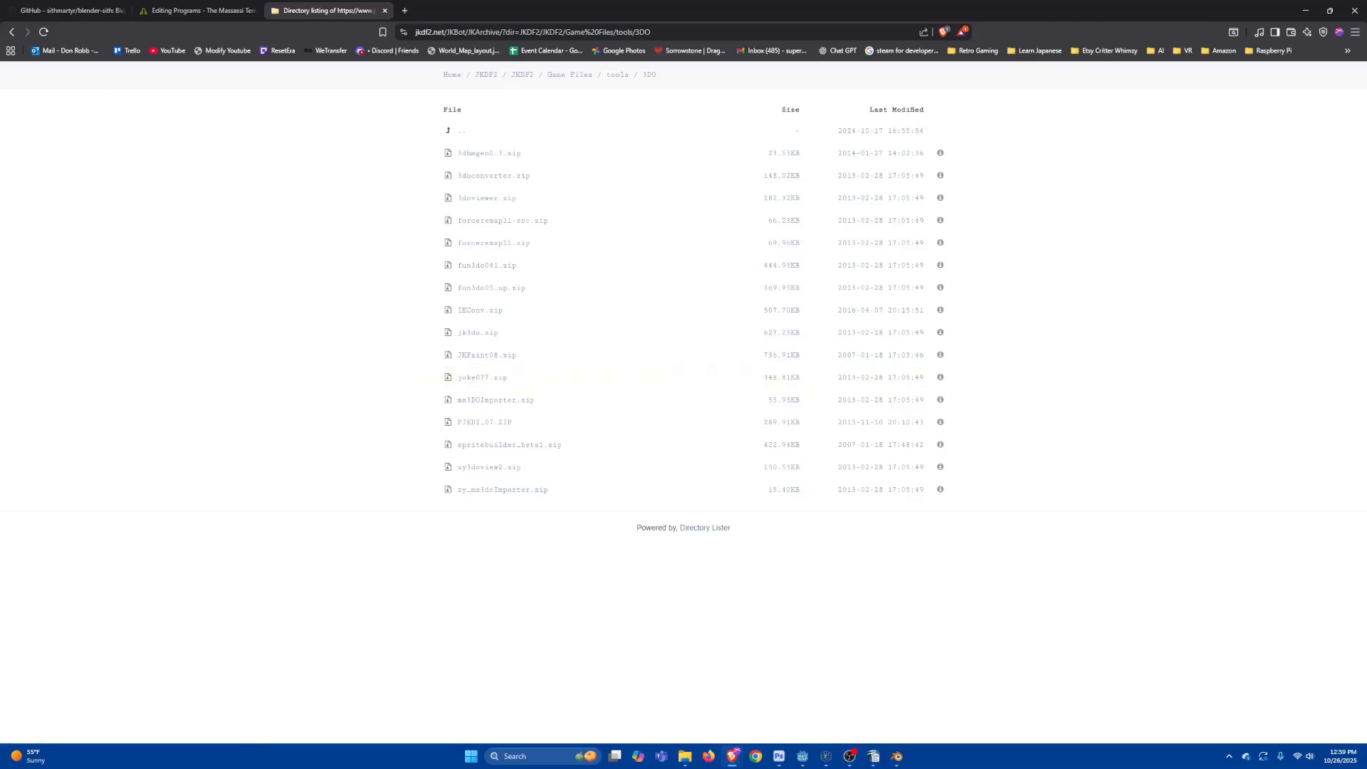
Step: Switch to Blender, view the Install from Disk file browser for add-ons without installing anything, and look over the enabled add-ons
{"action": "key", "text": "alt+Tab"}
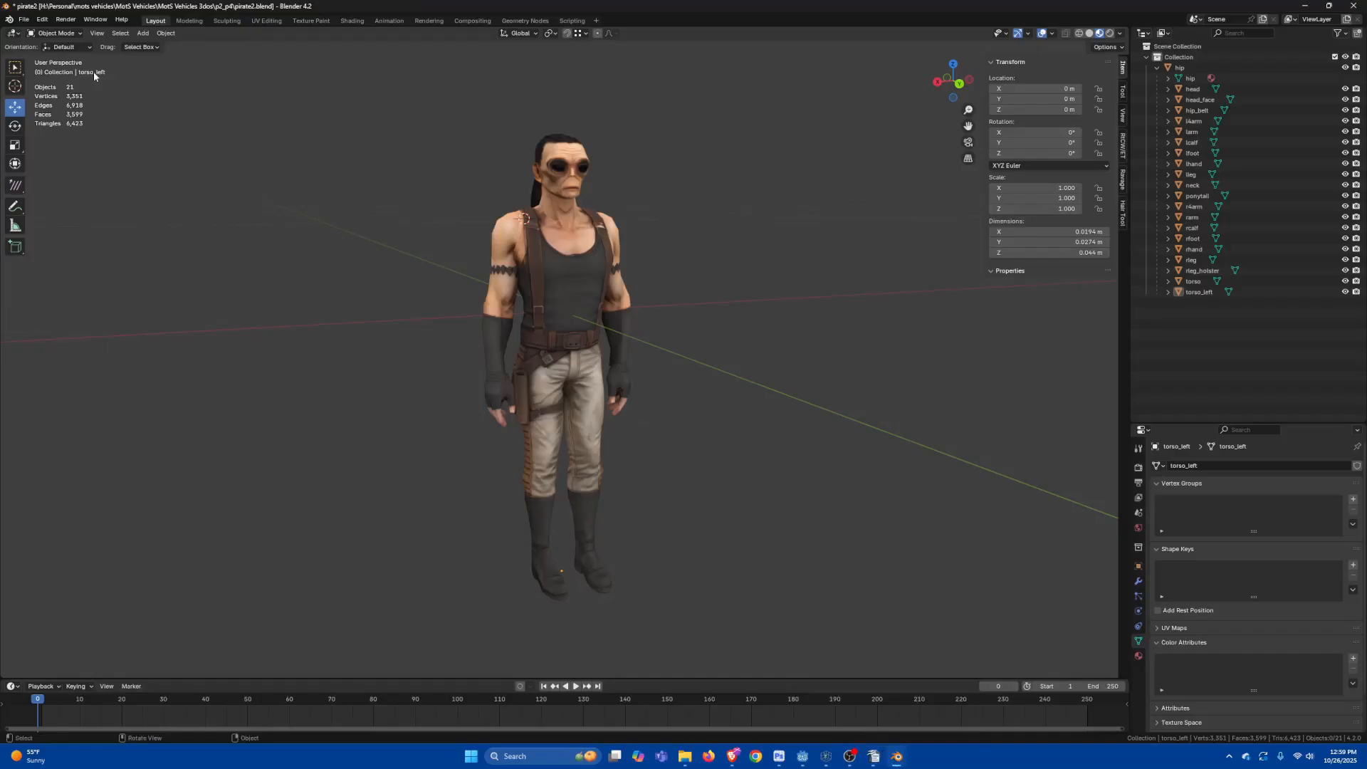
{"action": "left_click", "coordinate": [44, 20]}
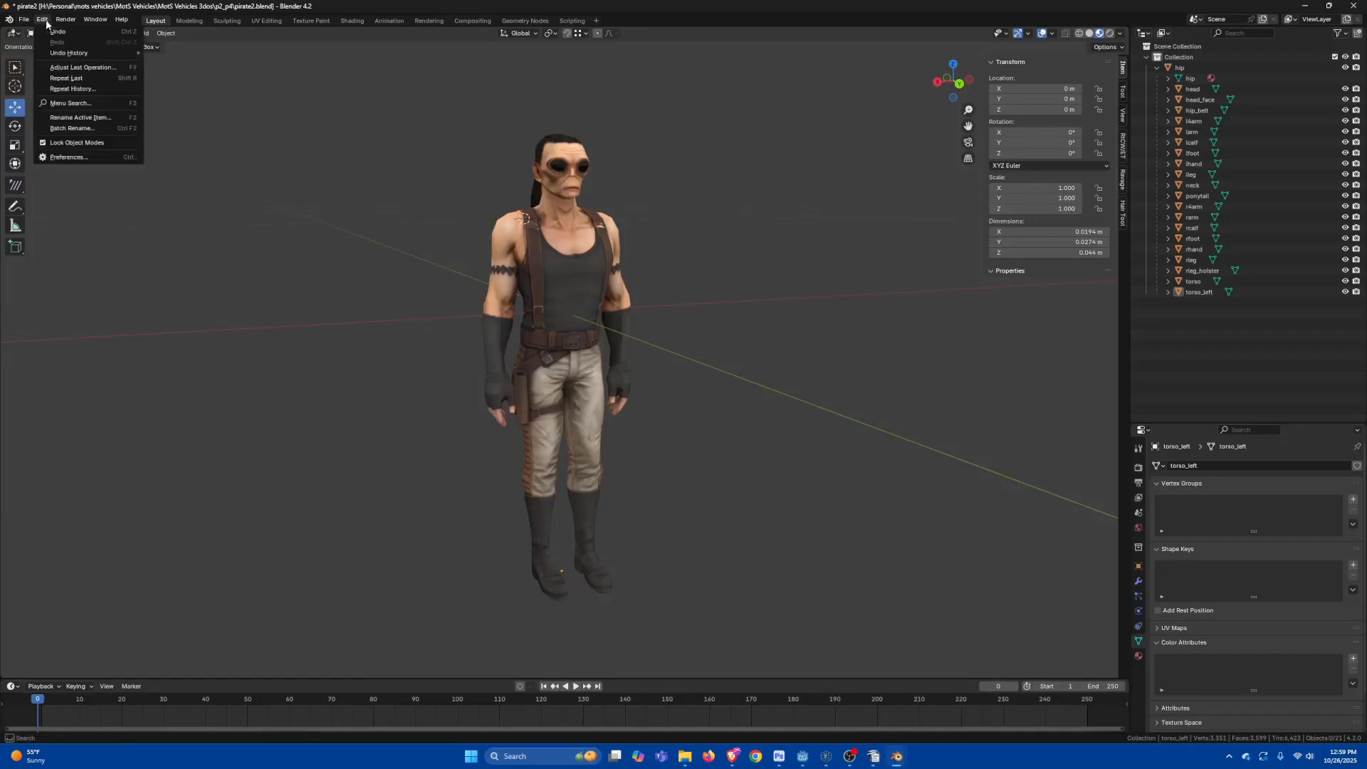
{"action": "left_click", "coordinate": [67, 159]}
{"action": "left_click", "coordinate": [342, 31]}
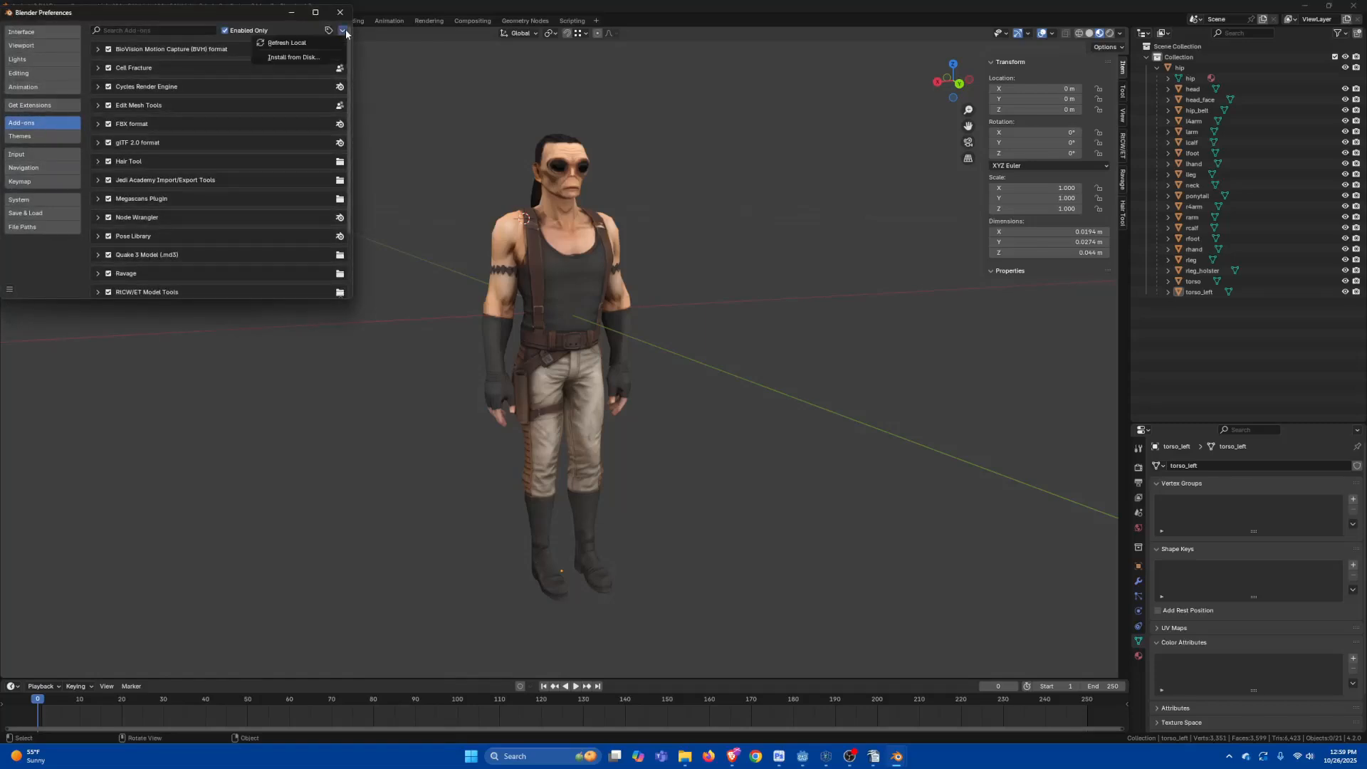
{"action": "left_click", "coordinate": [305, 57]}
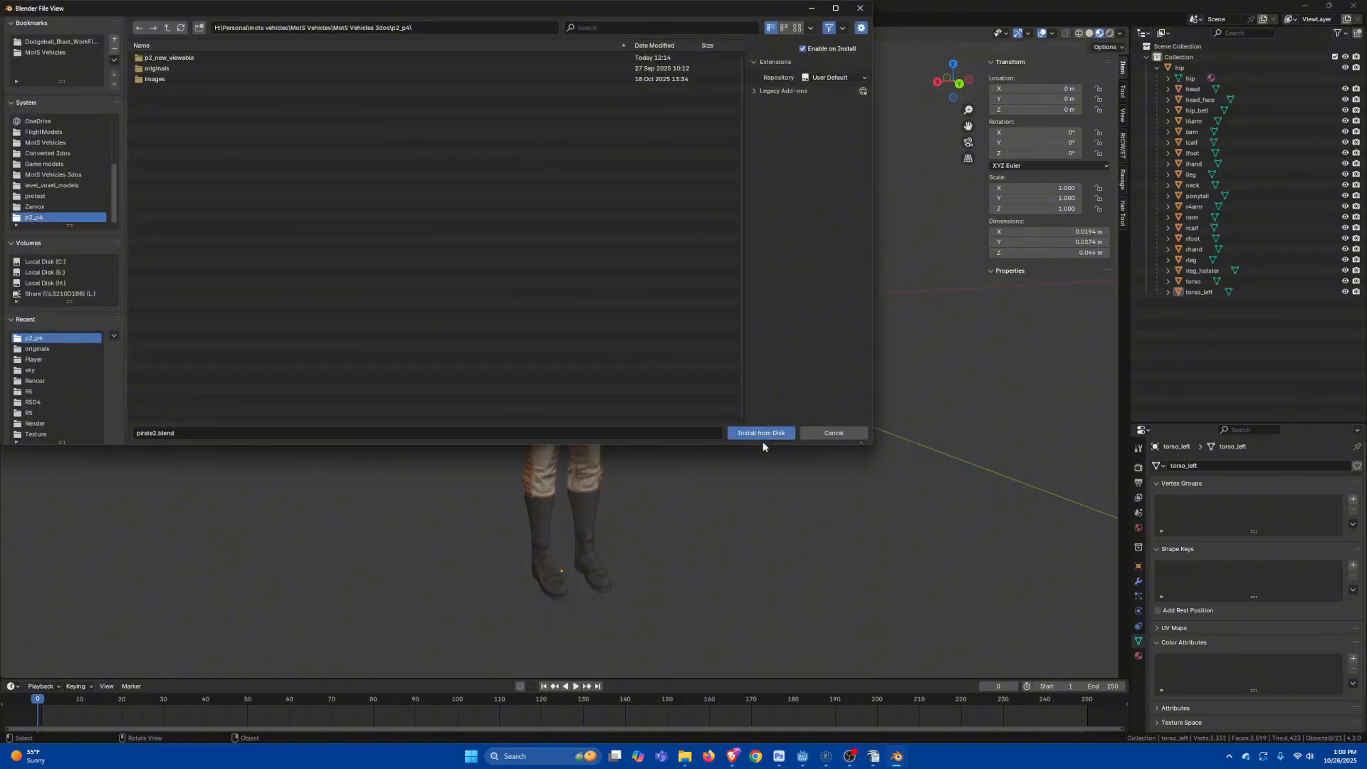
{"action": "left_click", "coordinate": [829, 436]}
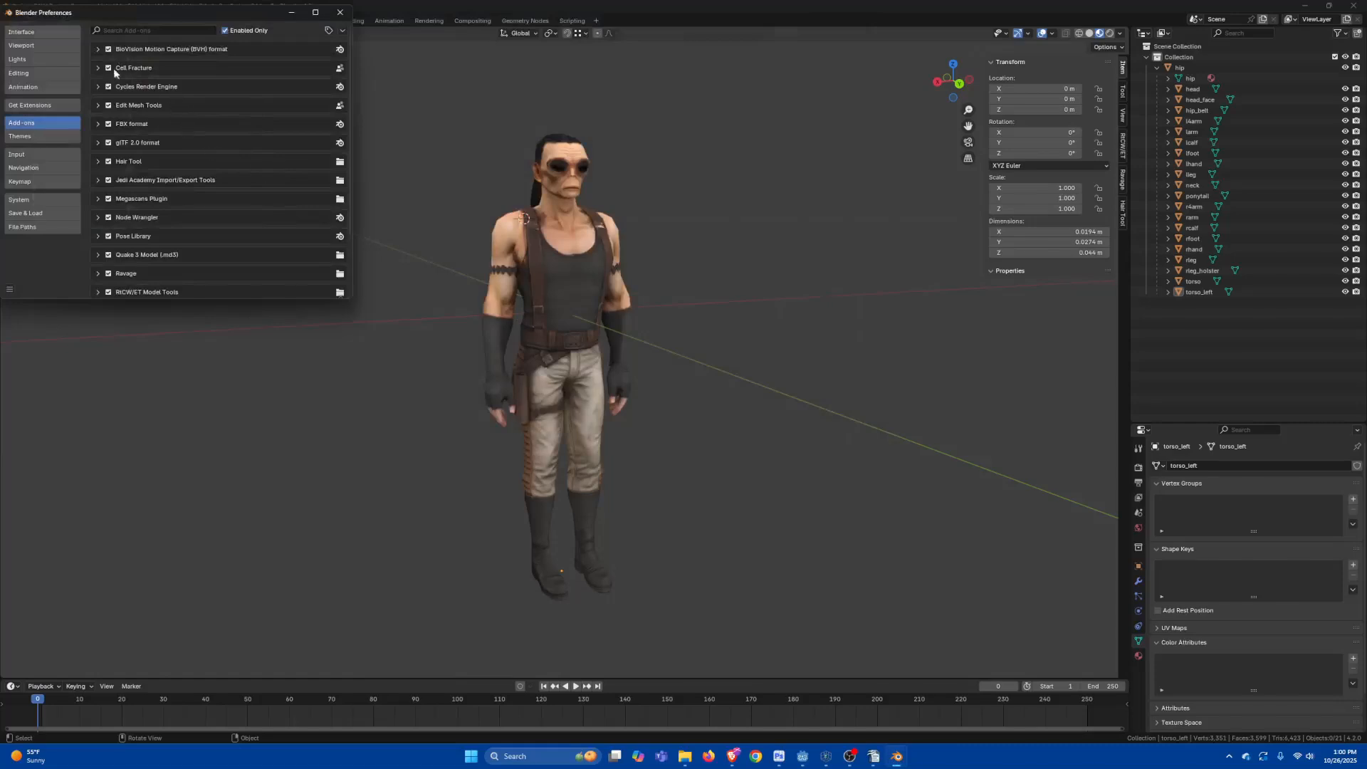
{"action": "scroll", "coordinate": [211, 199], "scroll_direction": "down", "scroll_amount": 3}
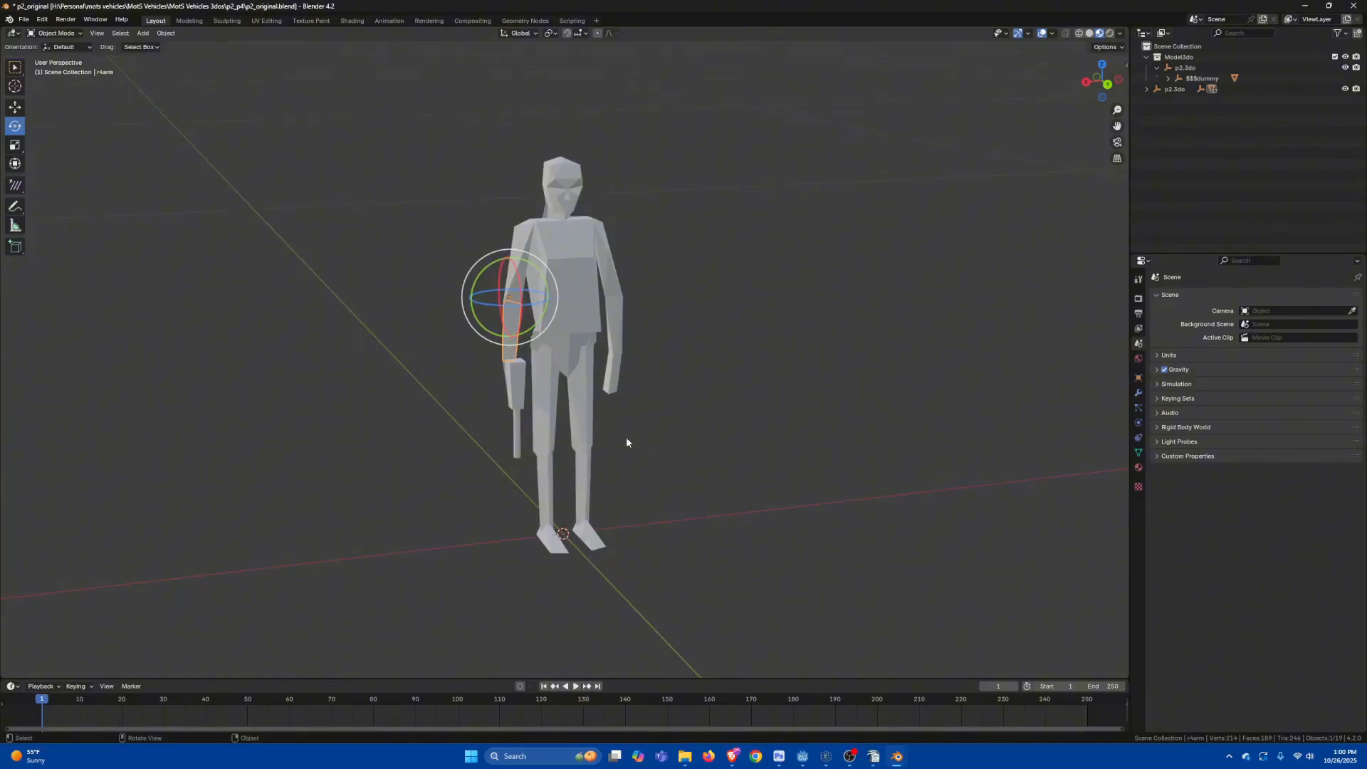
Step: Import p2.3do from the originals folder into the p2_original file as a Sith Game Engine 3D Model with Clear Scene enabled
{"action": "middle_click_drag", "start_coordinate": [627, 442], "coordinate": [708, 385]}
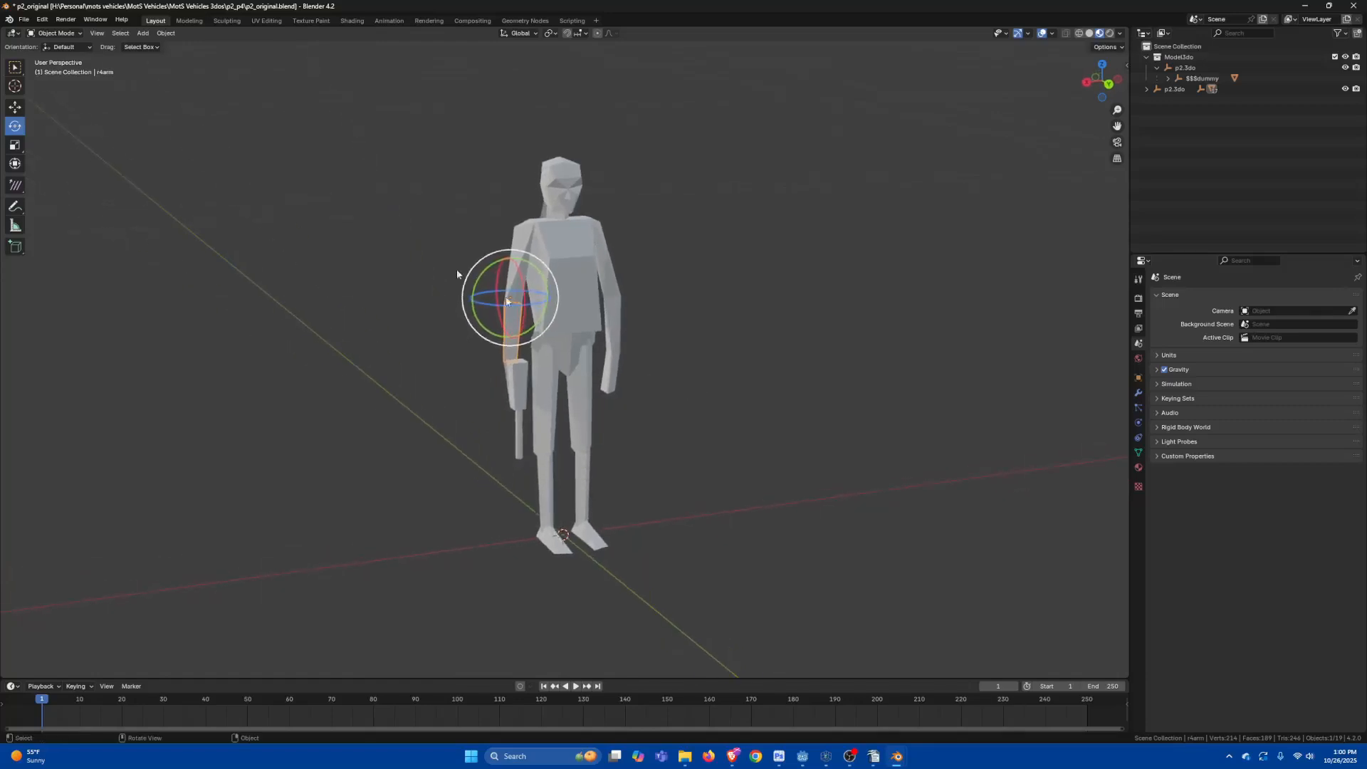
{"action": "left_click", "coordinate": [22, 20]}
{"action": "mouse_move", "coordinate": [92, 171]}
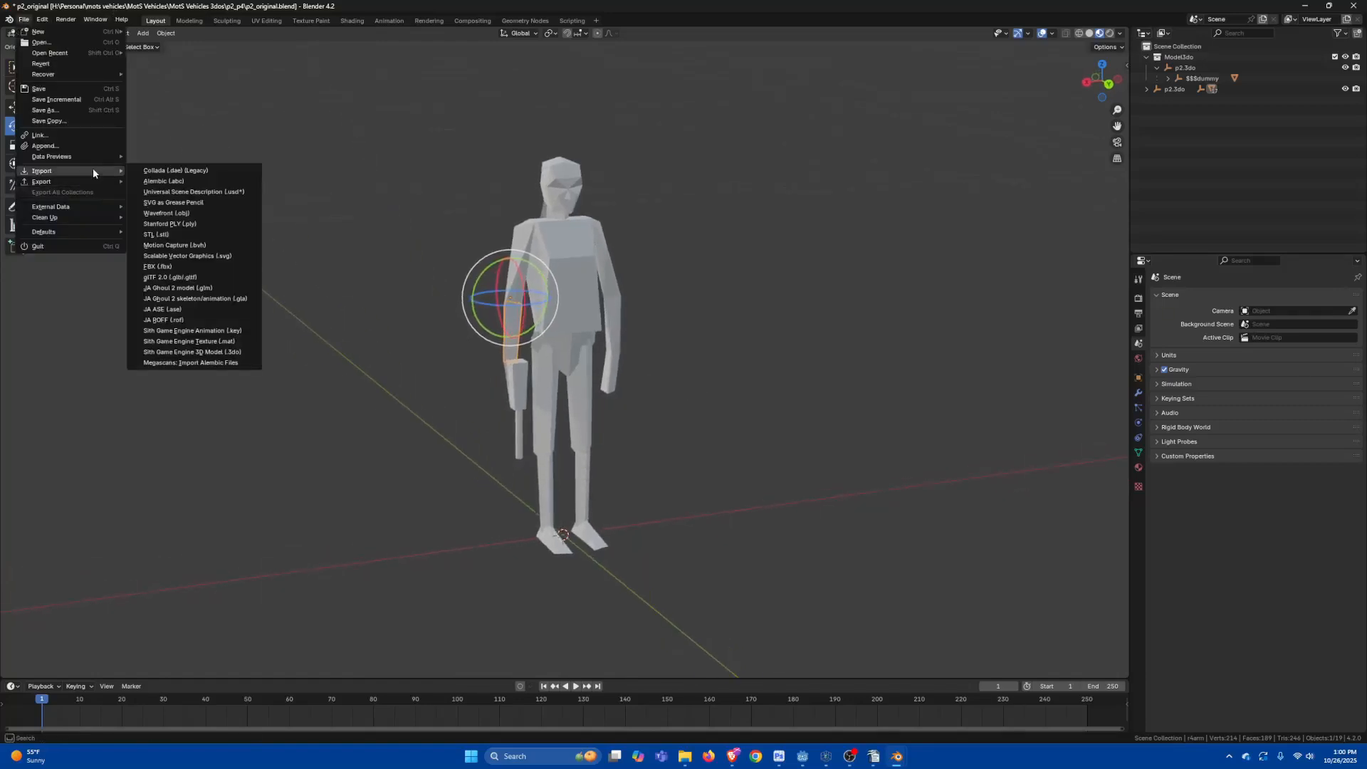
{"action": "left_click", "coordinate": [189, 353]}
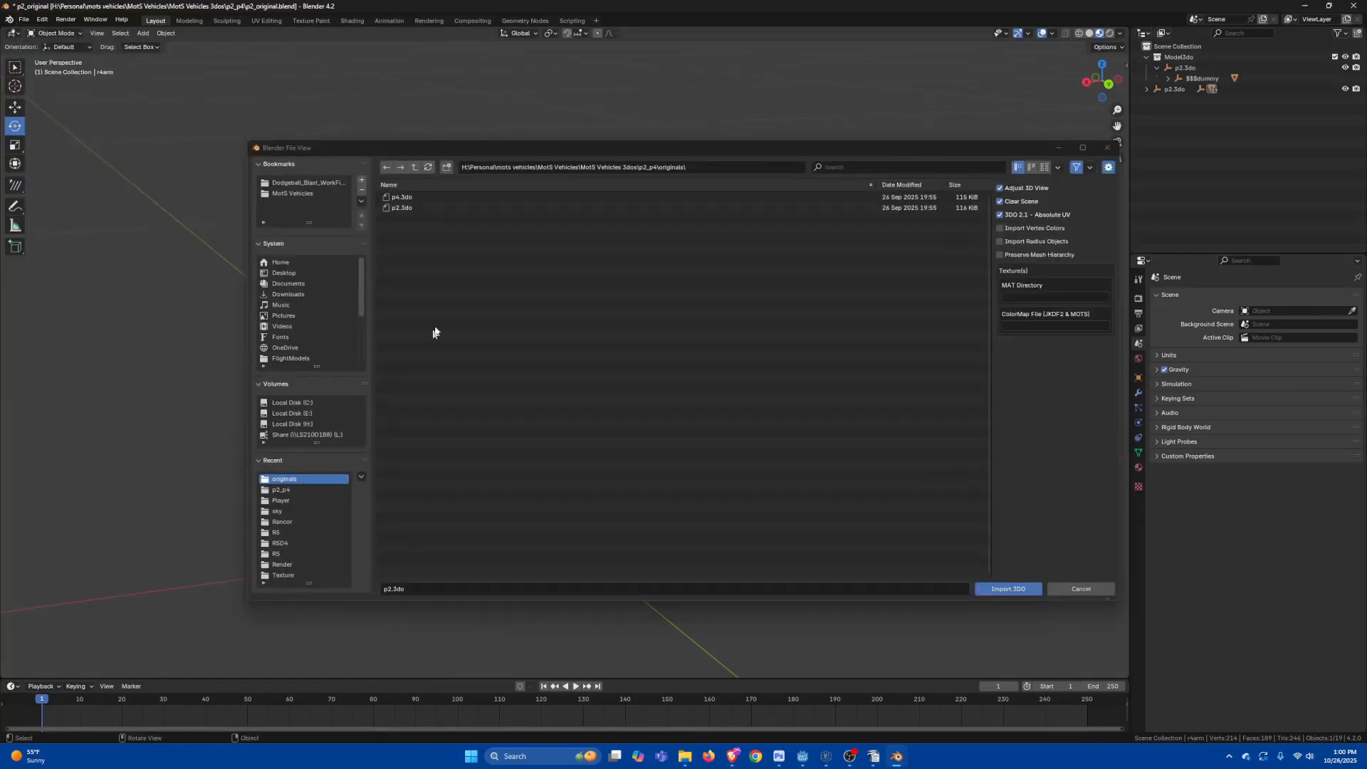
{"action": "left_click", "coordinate": [397, 207]}
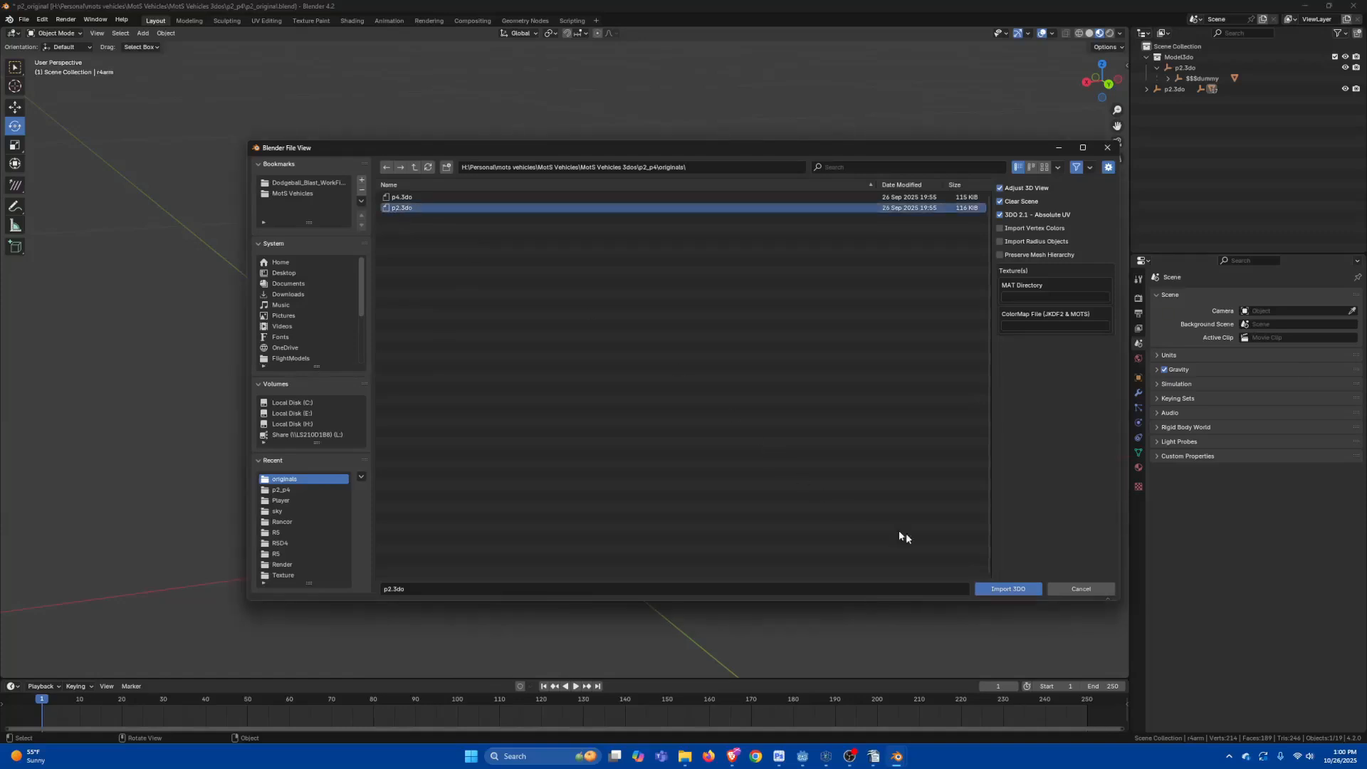
{"action": "left_click", "coordinate": [1014, 589]}
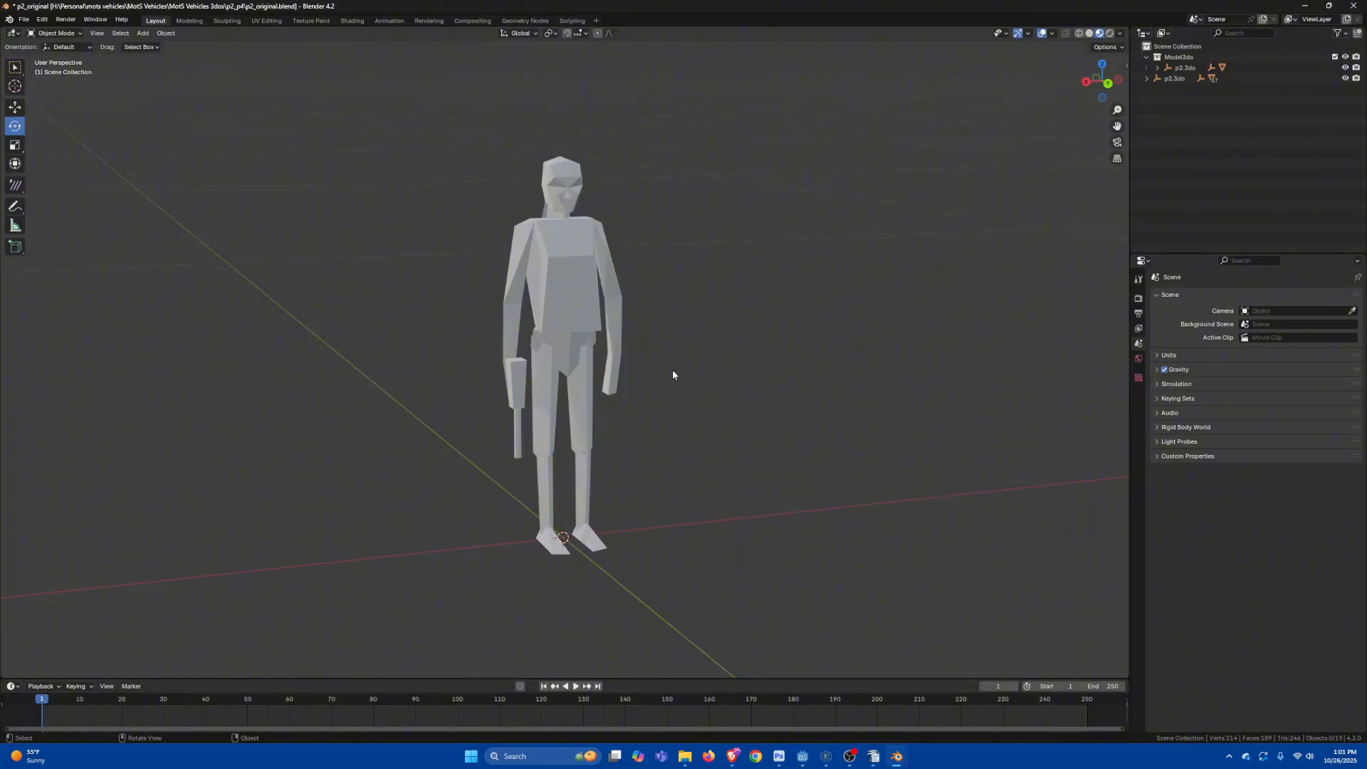
Step: Examine the imported model's right upper arm, torso and right forearm as separate objects, checking the arm pivots with the Rotate tool
{"action": "left_click", "coordinate": [517, 268]}
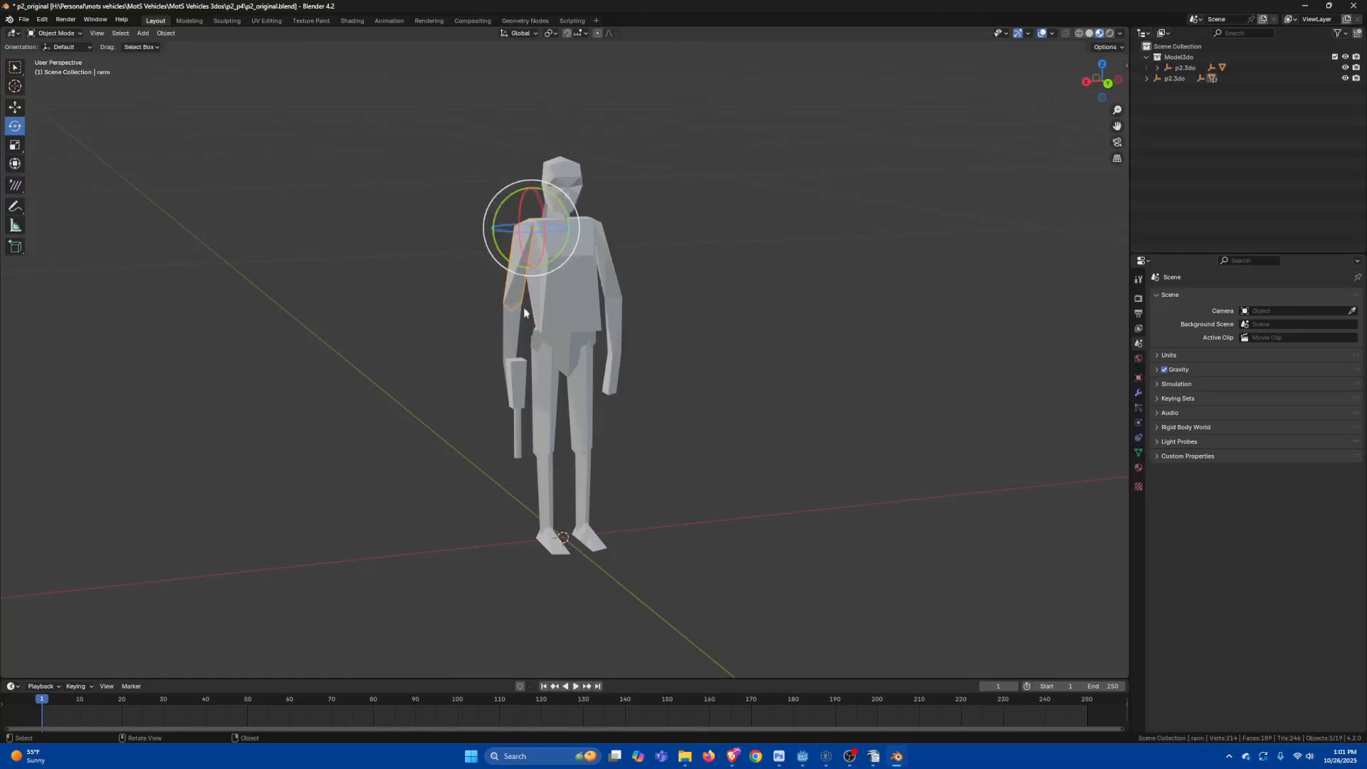
{"action": "left_click", "coordinate": [14, 69]}
{"action": "left_click", "coordinate": [550, 299]}
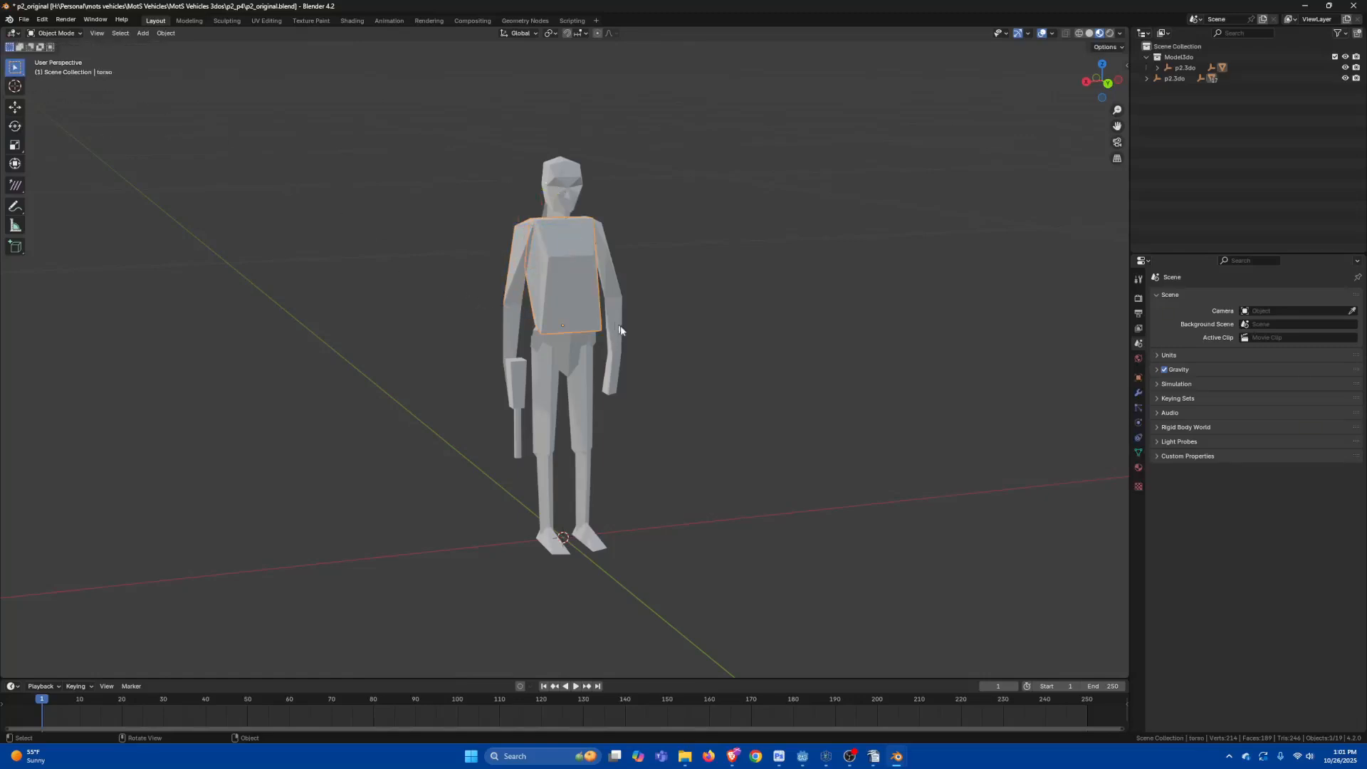
{"action": "left_click", "coordinate": [529, 270]}
{"action": "left_click", "coordinate": [15, 126]}
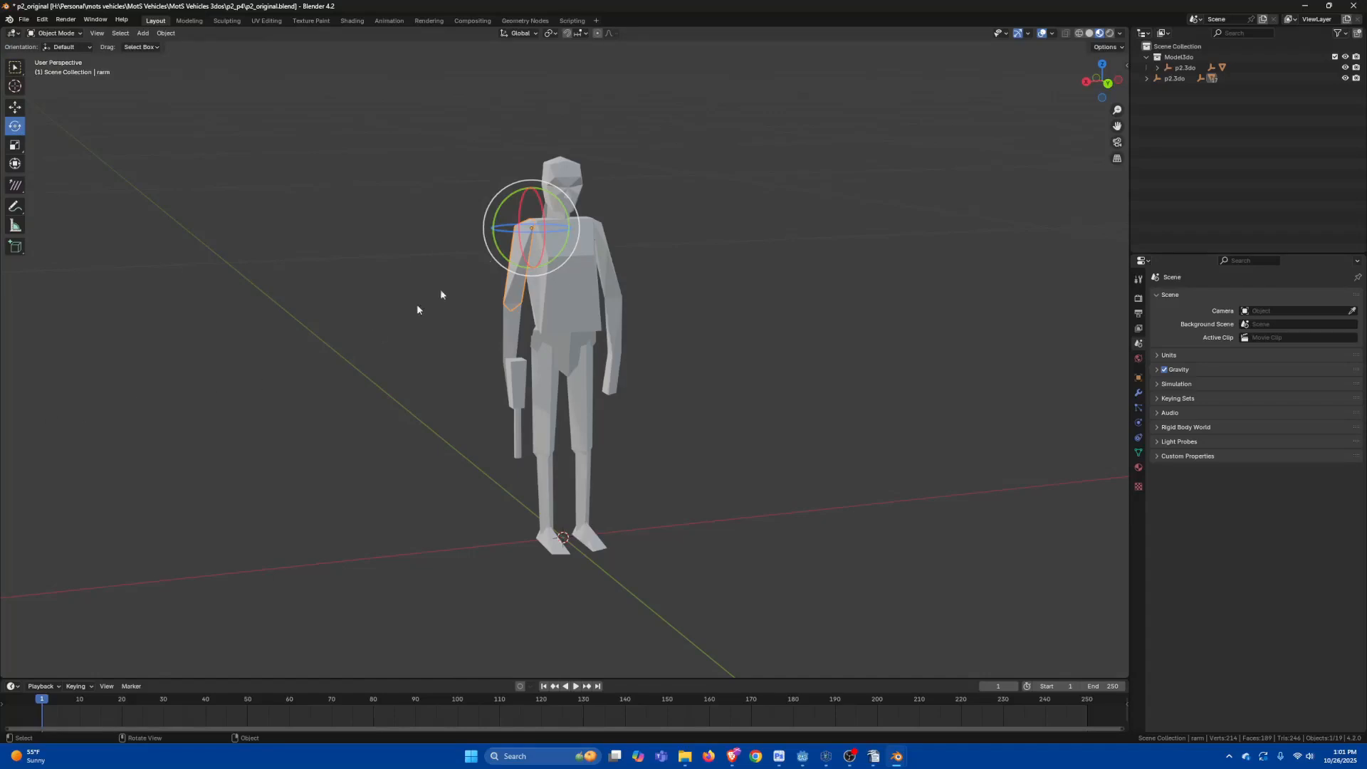
{"action": "left_click", "coordinate": [506, 340]}
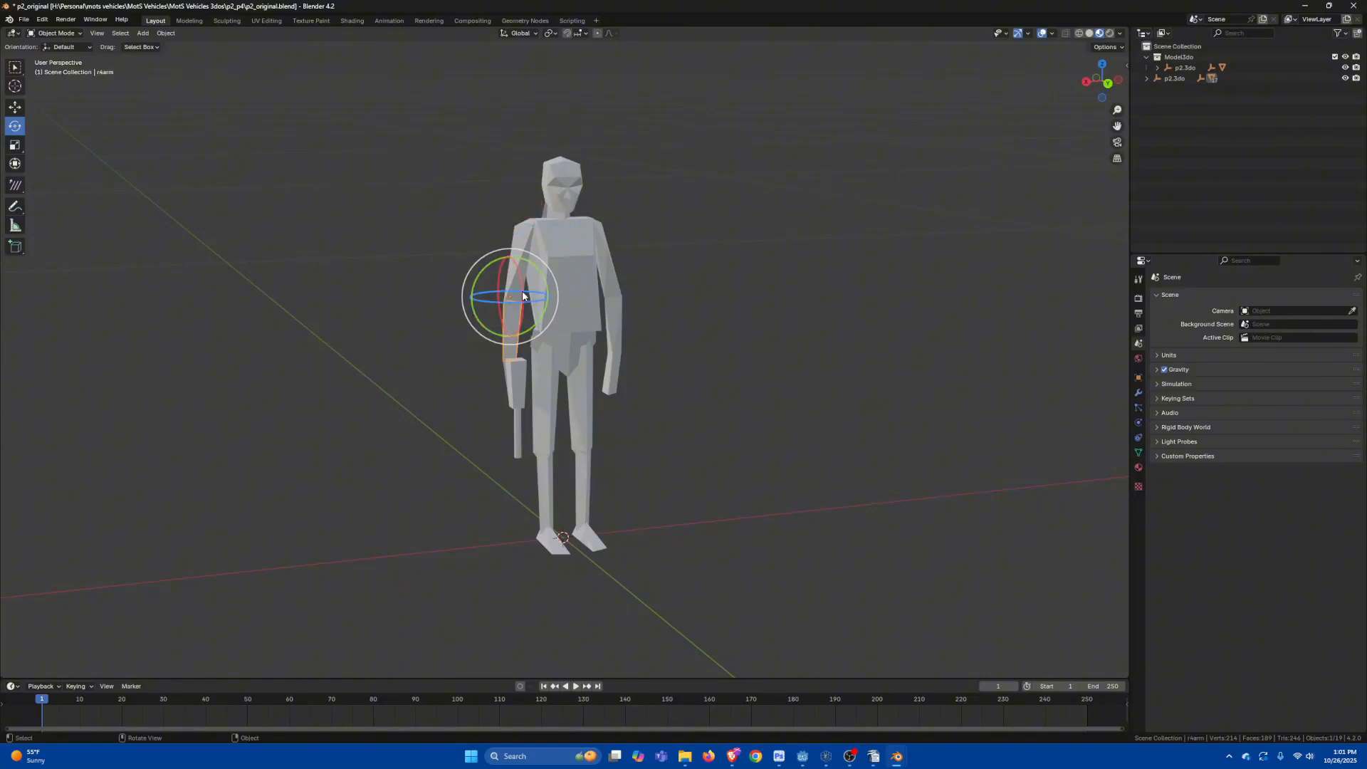
{"action": "left_click_drag", "start_coordinate": [523, 290], "coordinate": [664, 346]}
Step: Switch to the pirate2 file and inspect the torso, torso_left, head and neck meshes along with the viewport overlay options
{"action": "left_click", "coordinate": [898, 757]}
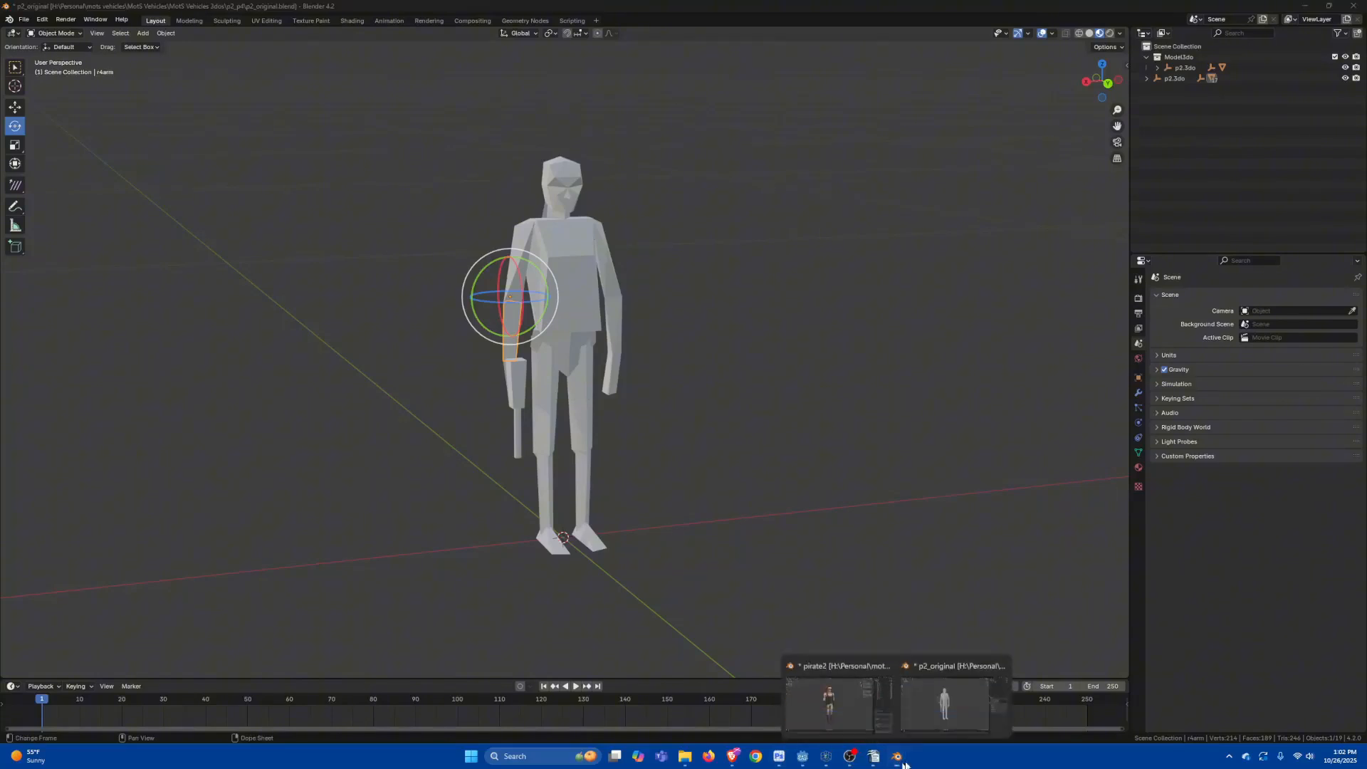
{"action": "left_click", "coordinate": [840, 723]}
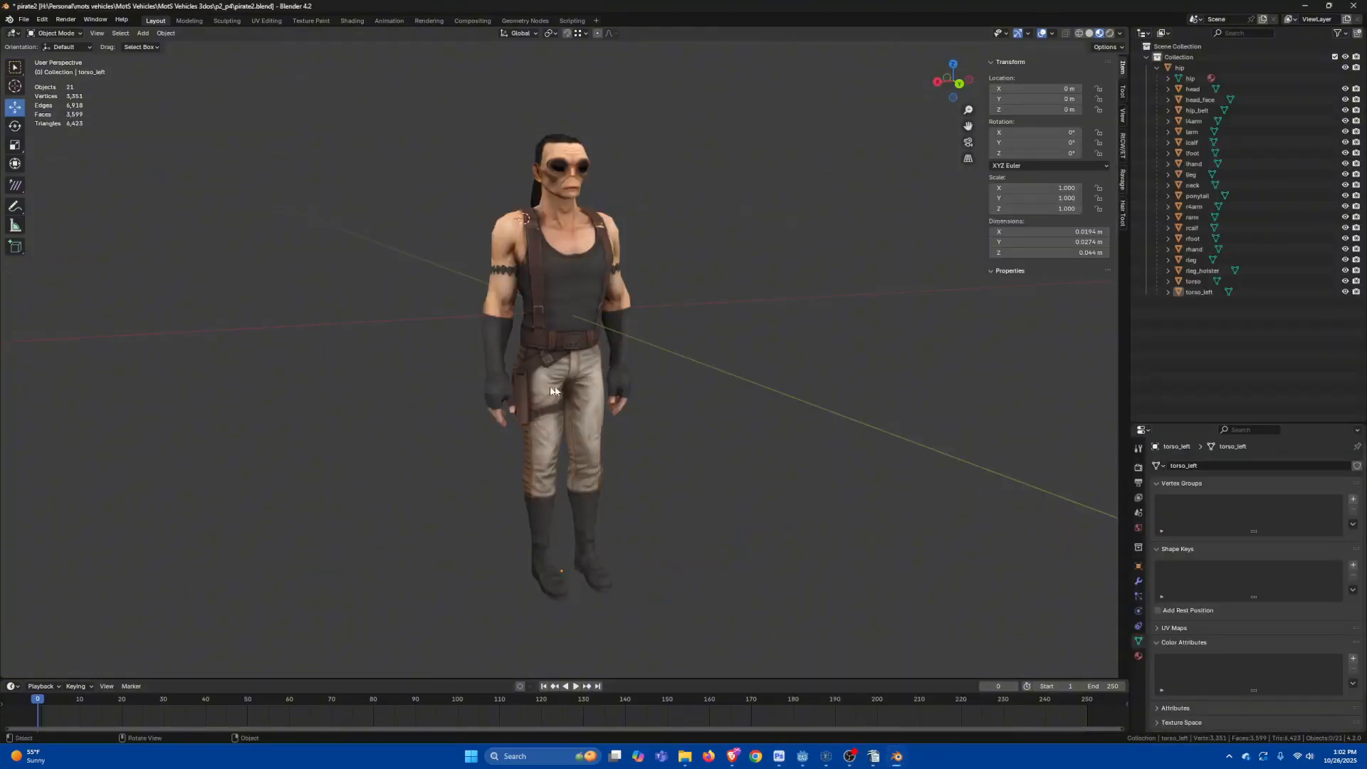
{"action": "left_click", "coordinate": [552, 271]}
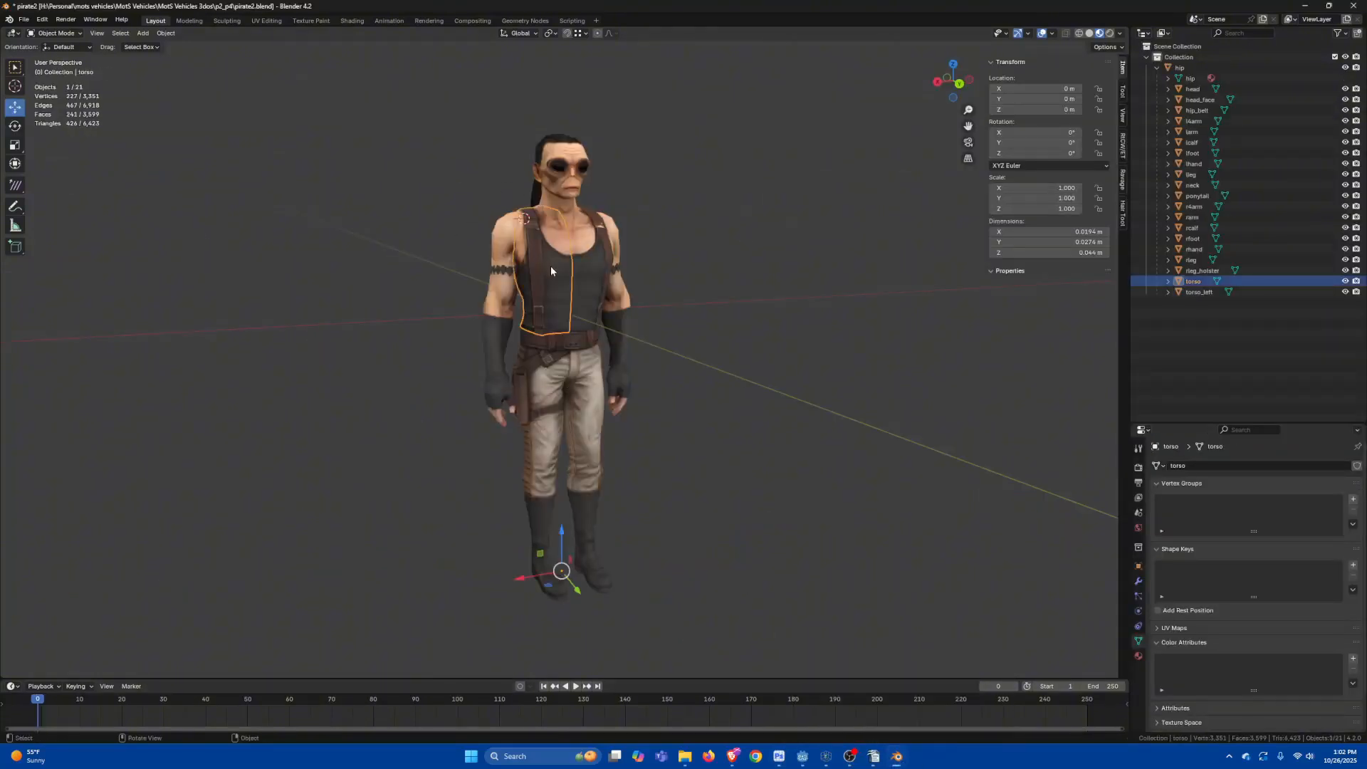
{"action": "left_click", "coordinate": [591, 273]}
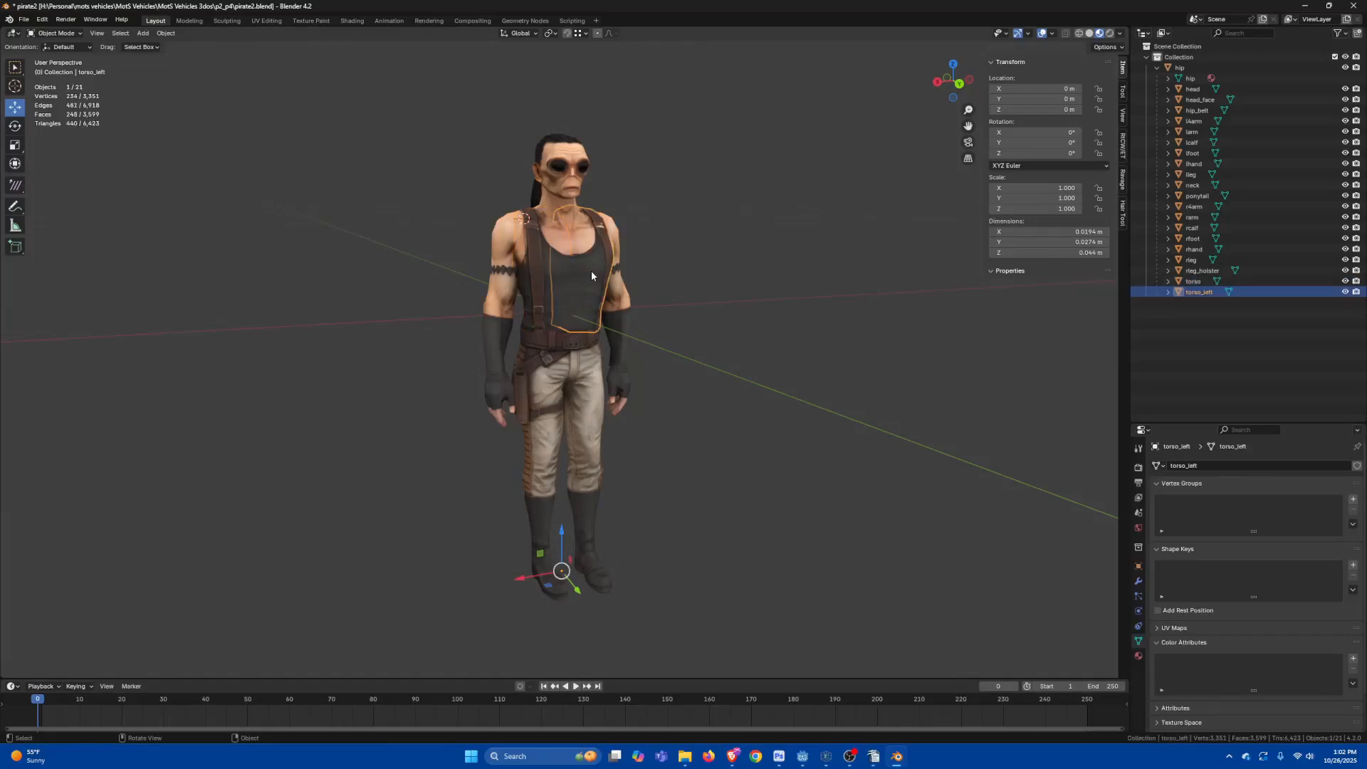
{"action": "left_click", "coordinate": [572, 190]}
{"action": "left_click", "coordinate": [544, 183]}
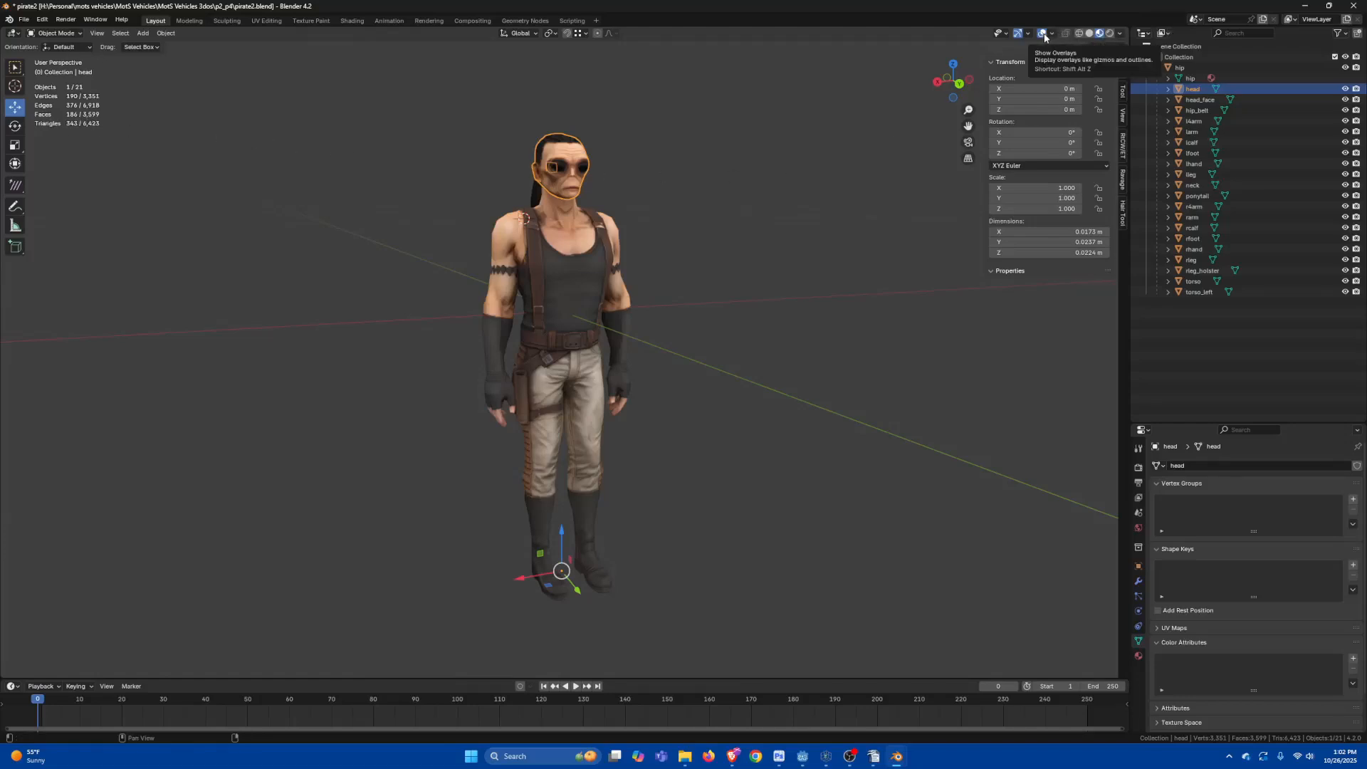
{"action": "left_click", "coordinate": [1053, 34]}
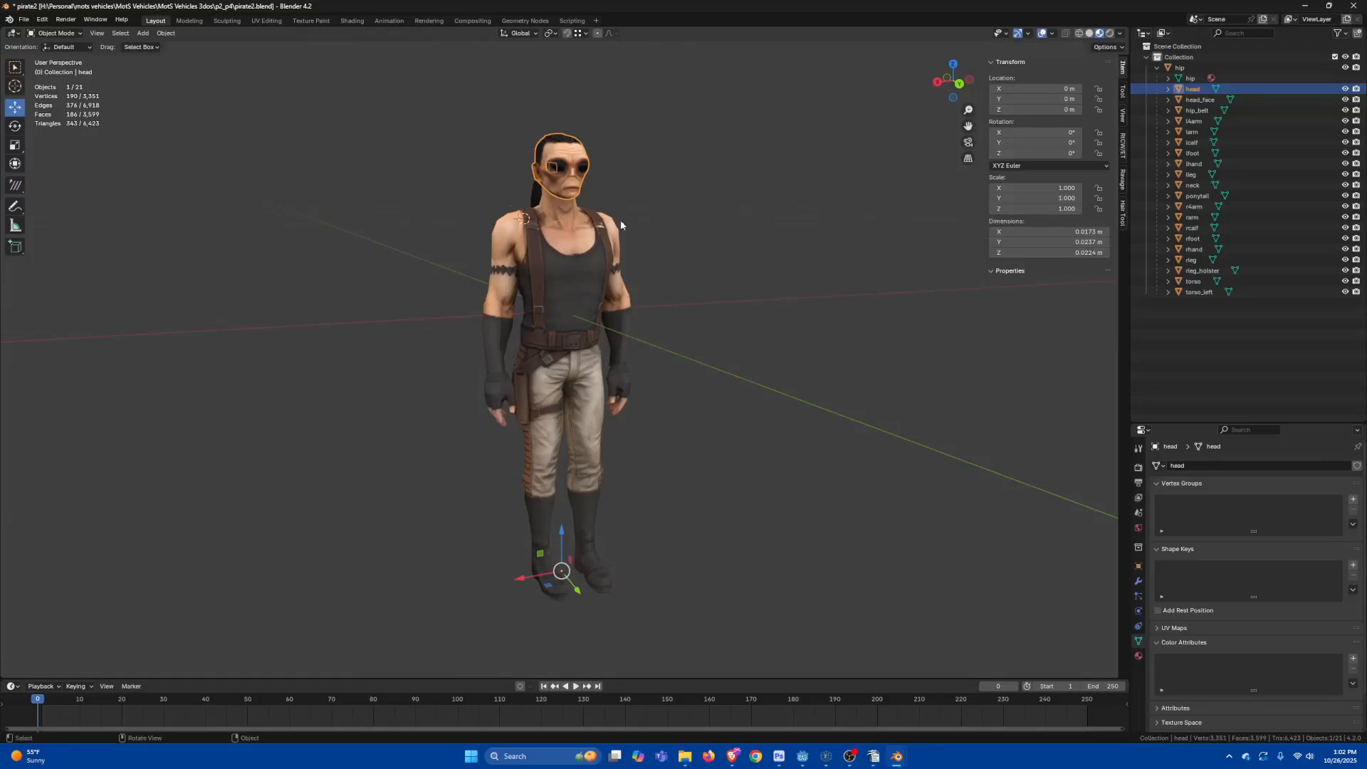
{"action": "left_click", "coordinate": [552, 208]}
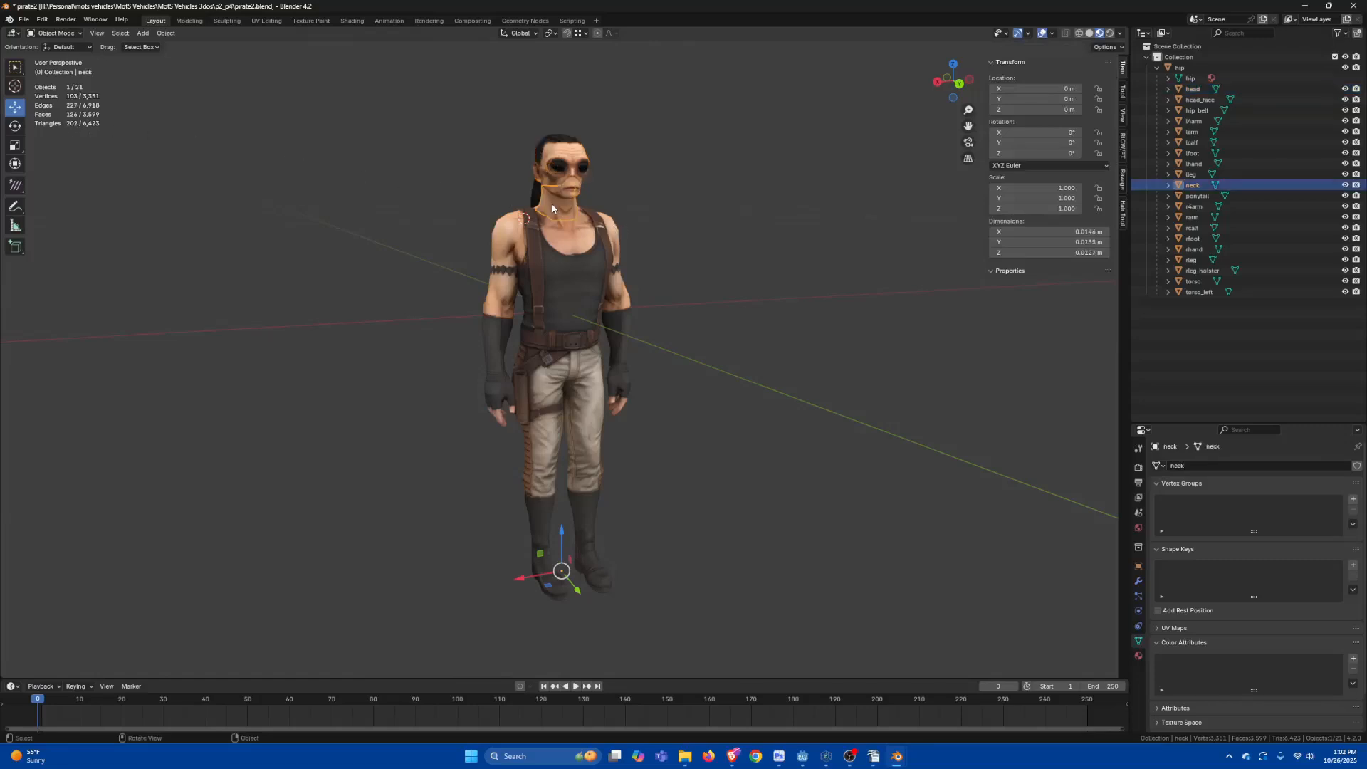
{"action": "left_click", "coordinate": [549, 247]}
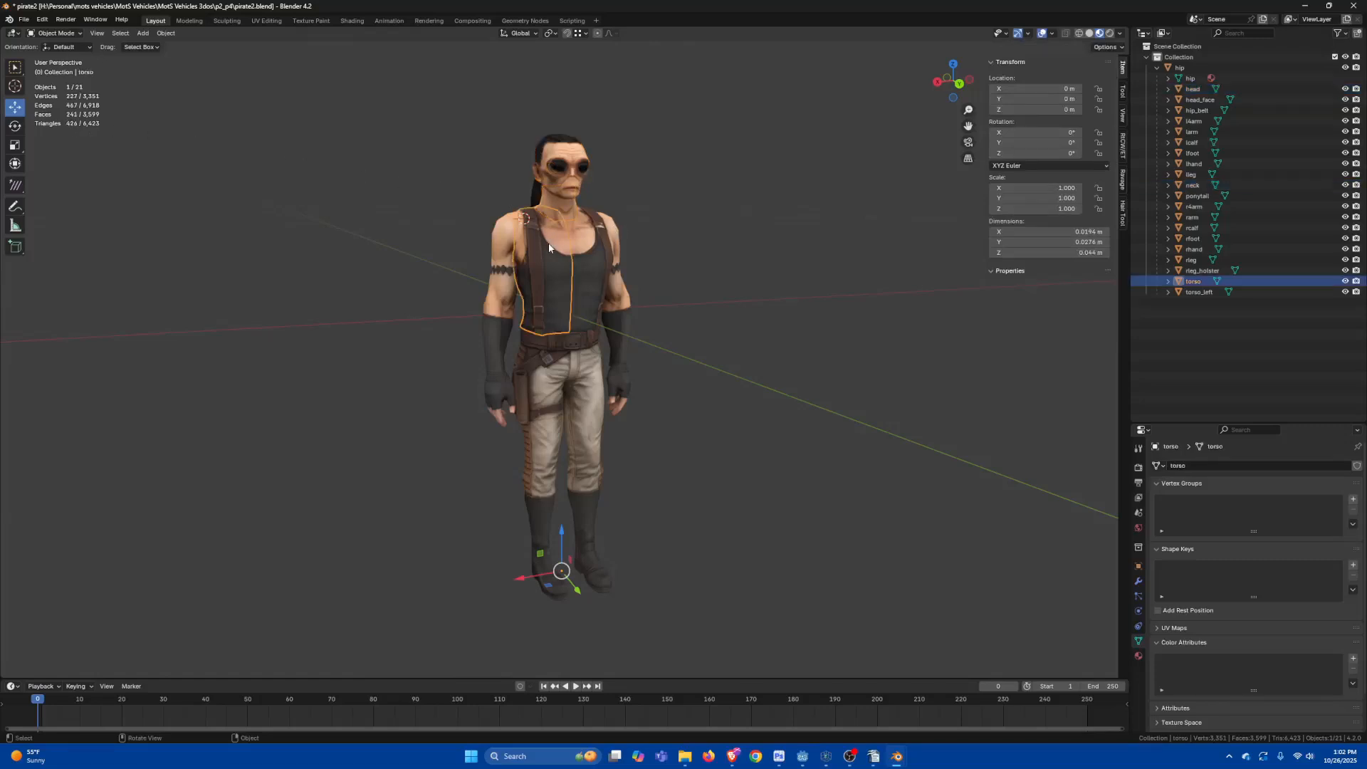
Step: Check the pirate's torso and right leg meshes, switch to the p2_original file and expand the p2.3do hierarchy down to larm
{"action": "left_click", "coordinate": [589, 257]}
{"action": "left_click", "coordinate": [541, 383]}
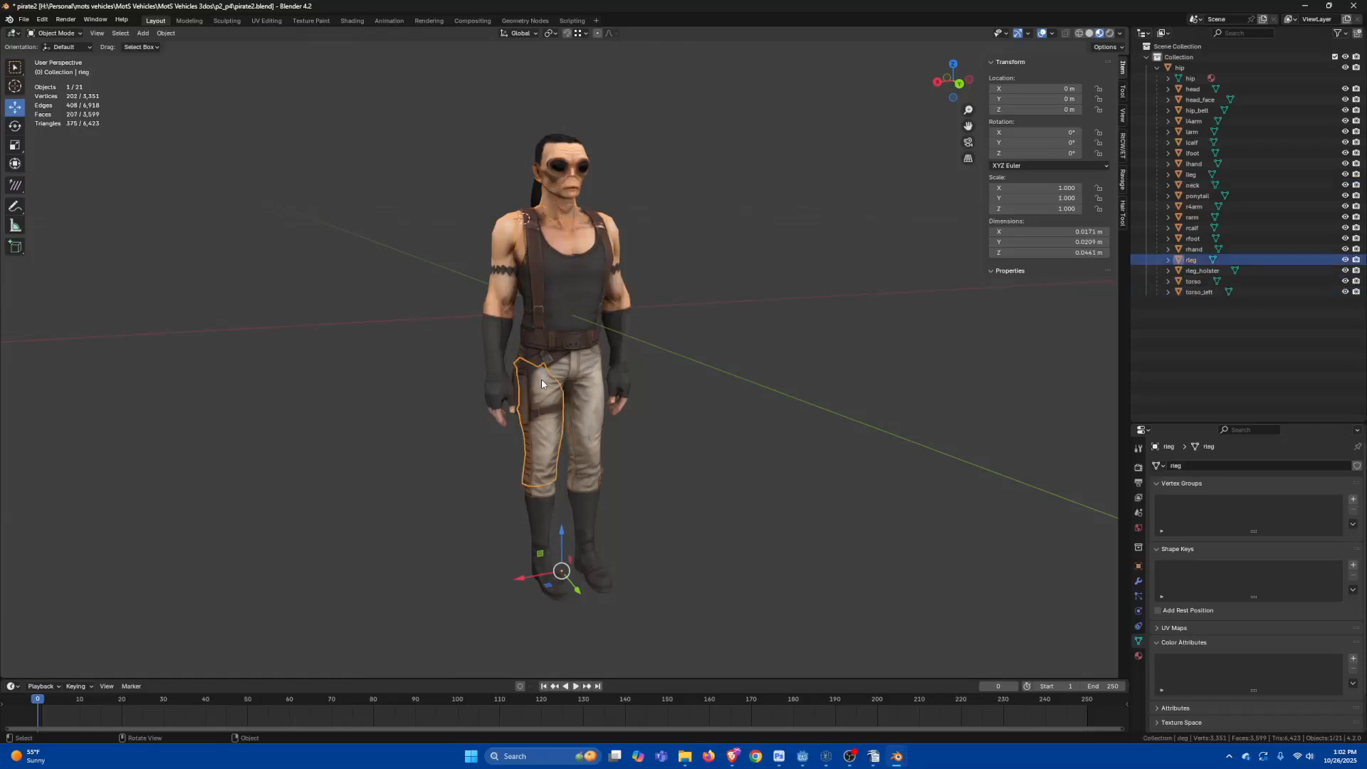
{"action": "key", "text": "alt+Tab"}
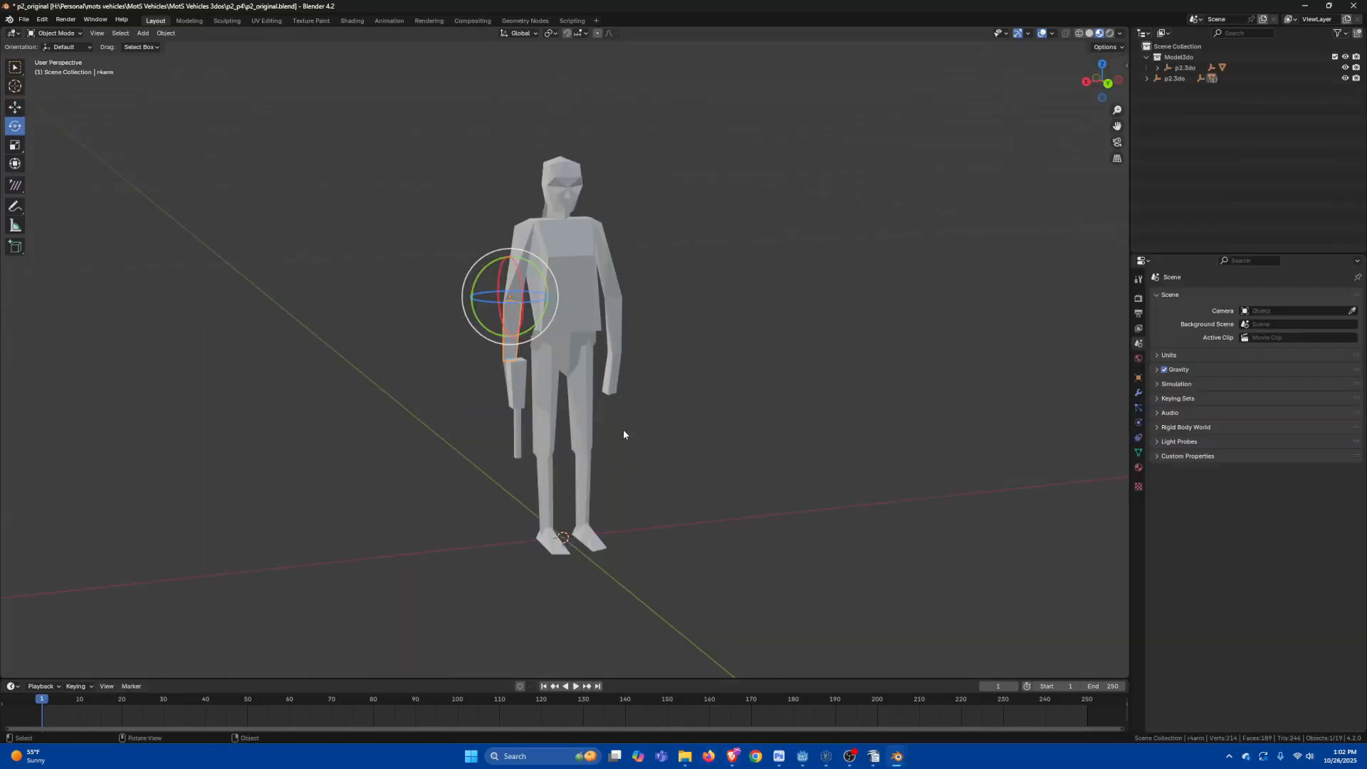
{"action": "left_click", "coordinate": [1147, 78]}
{"action": "left_click", "coordinate": [1158, 101]}
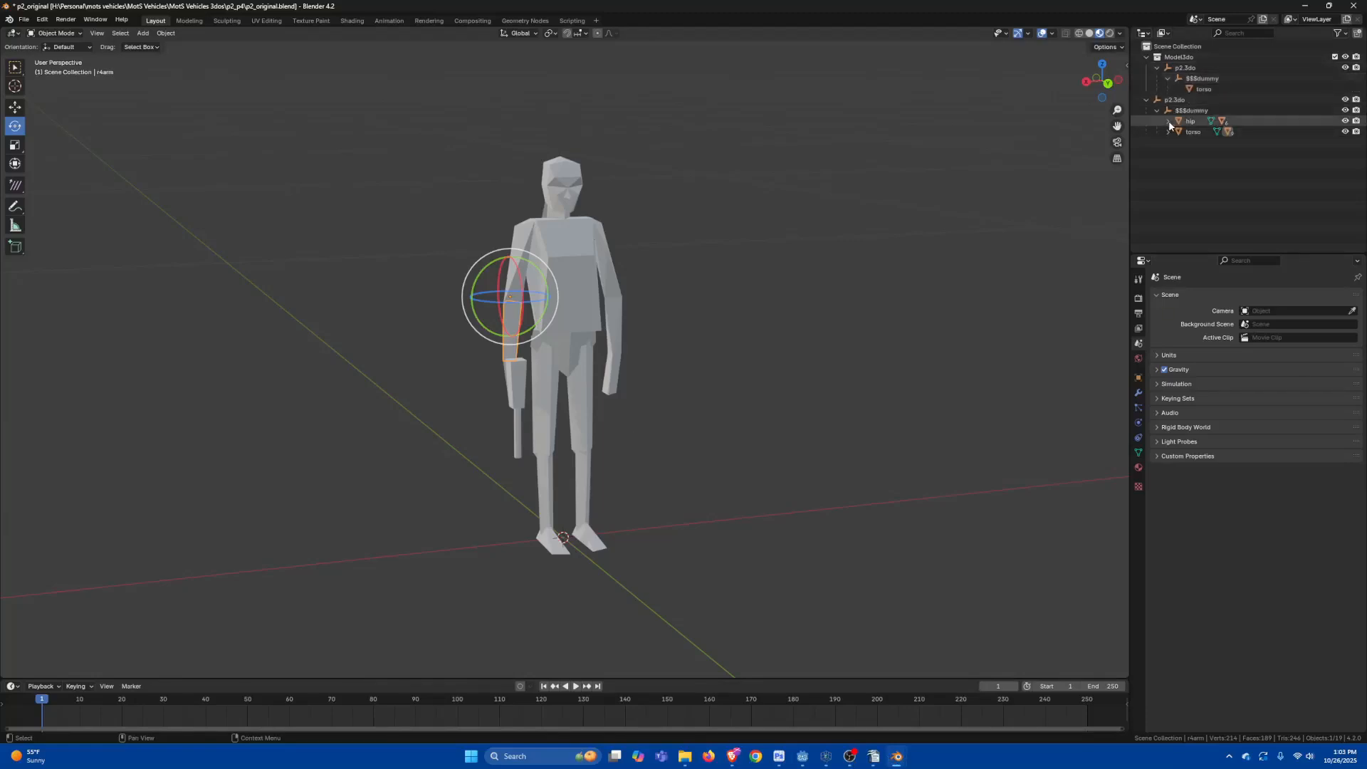
{"action": "left_click", "coordinate": [1168, 121]}
{"action": "left_click", "coordinate": [1168, 164]}
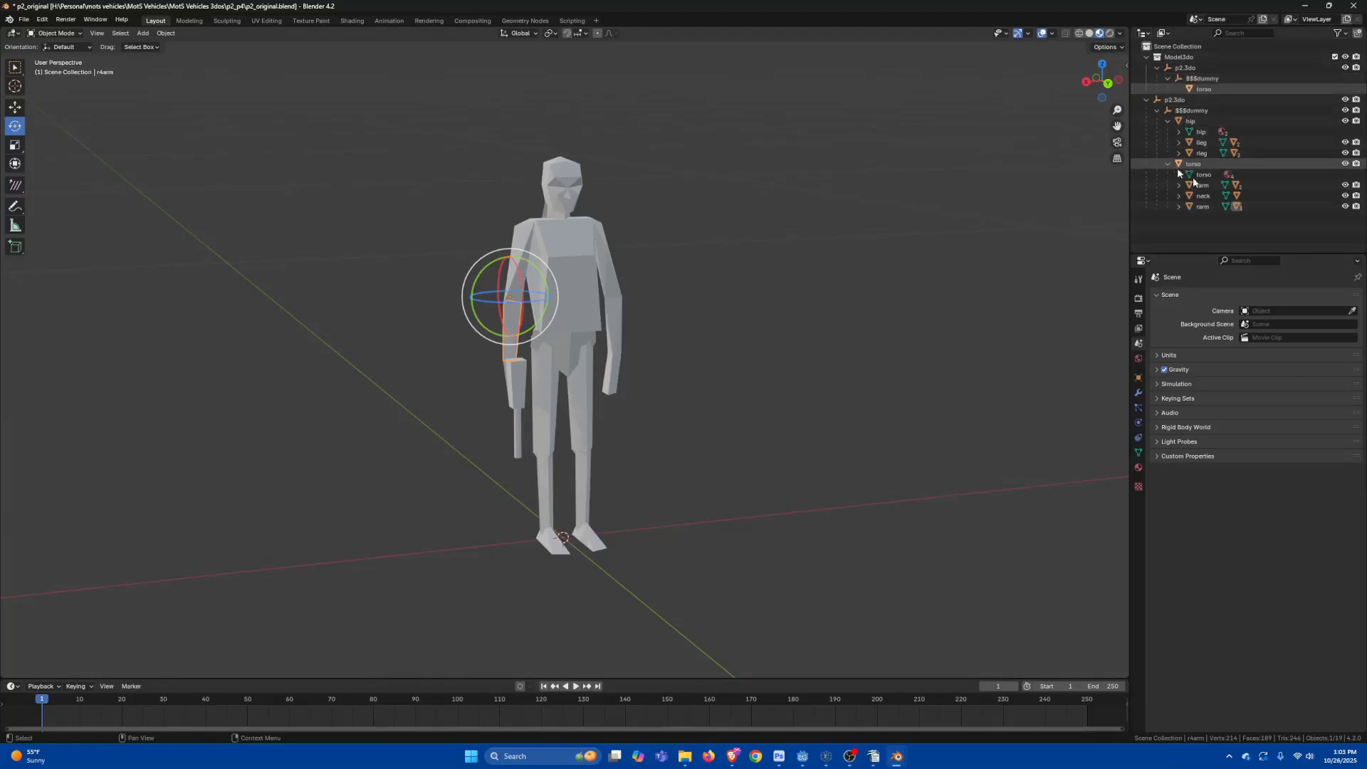
{"action": "left_click", "coordinate": [1198, 185]}
{"action": "left_click", "coordinate": [1180, 185]}
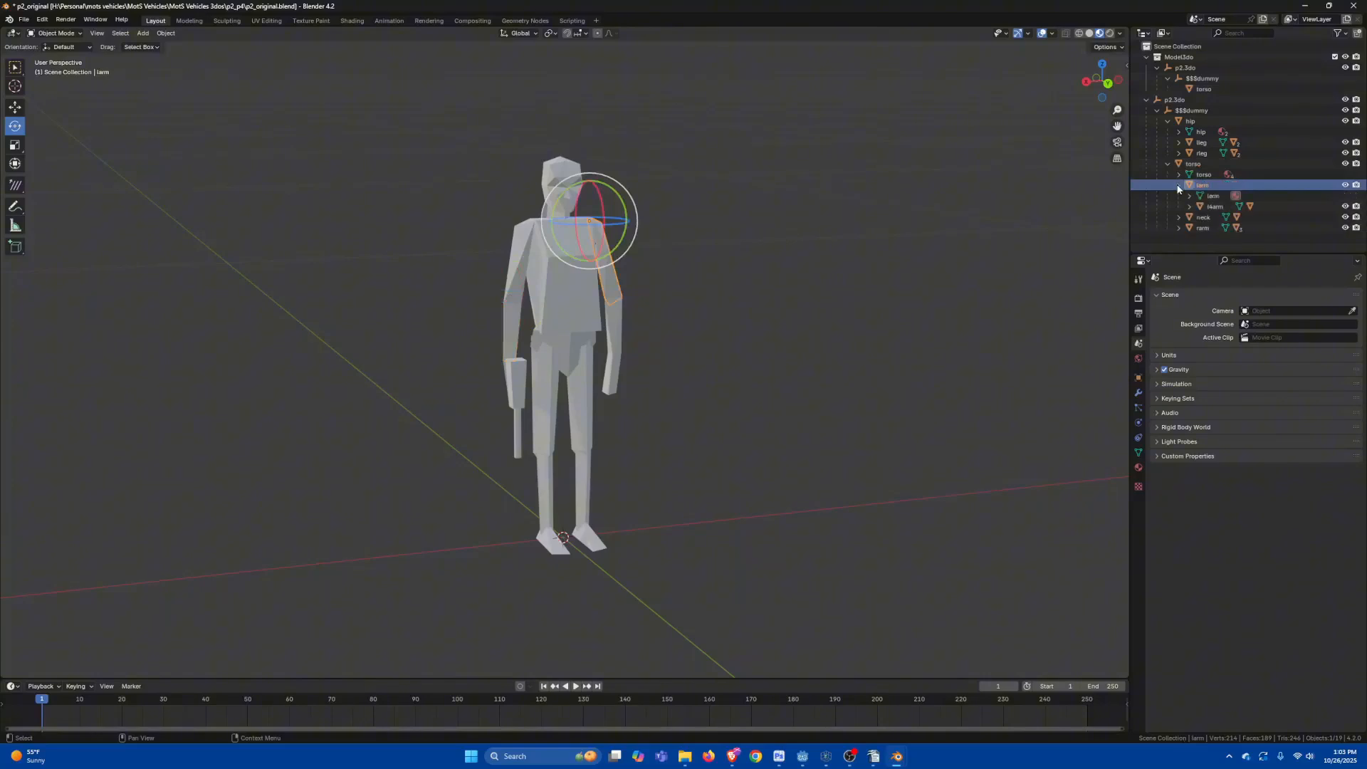
Step: Examine the p2.3do parenting by selecting torso, larm, $$$dummy and hip, and expand the children of lleg
{"action": "left_click", "coordinate": [1194, 165]}
{"action": "left_click", "coordinate": [1202, 185]}
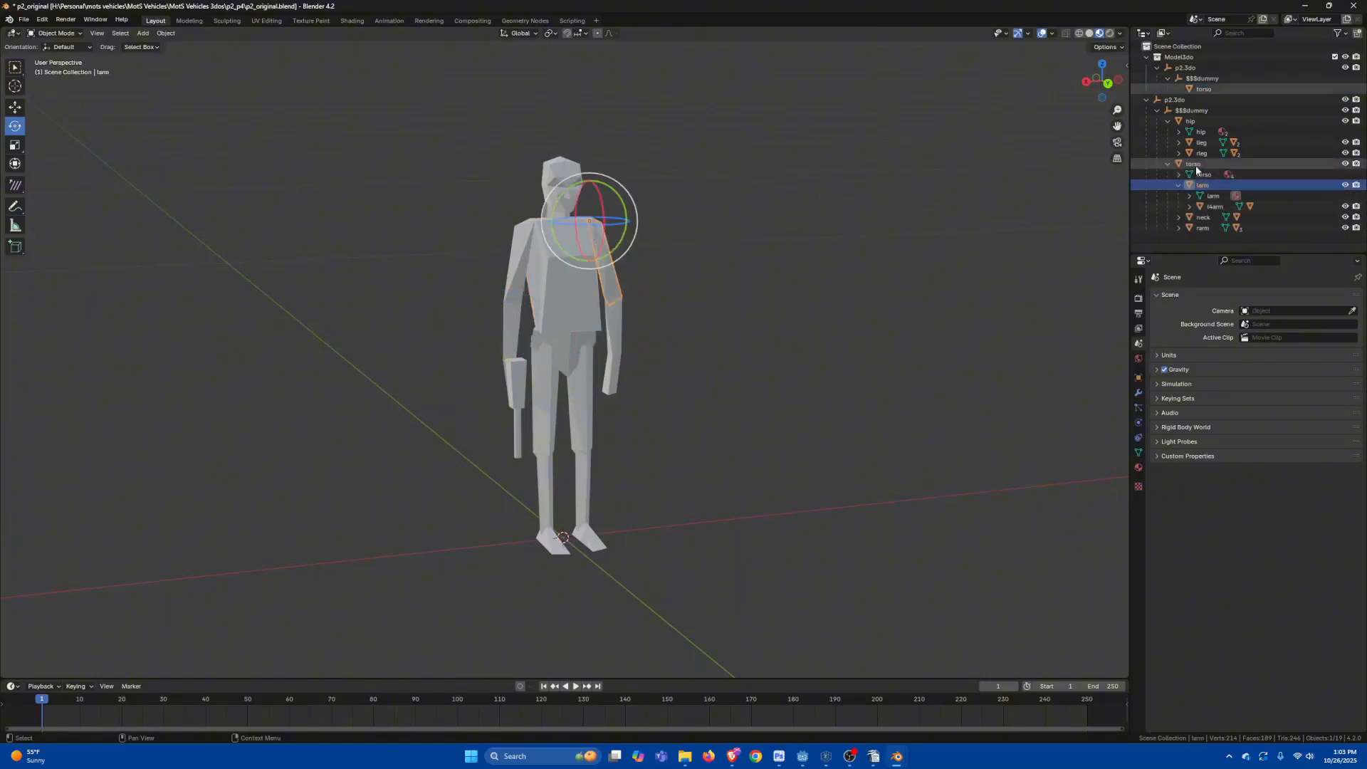
{"action": "left_click", "coordinate": [1199, 165]}
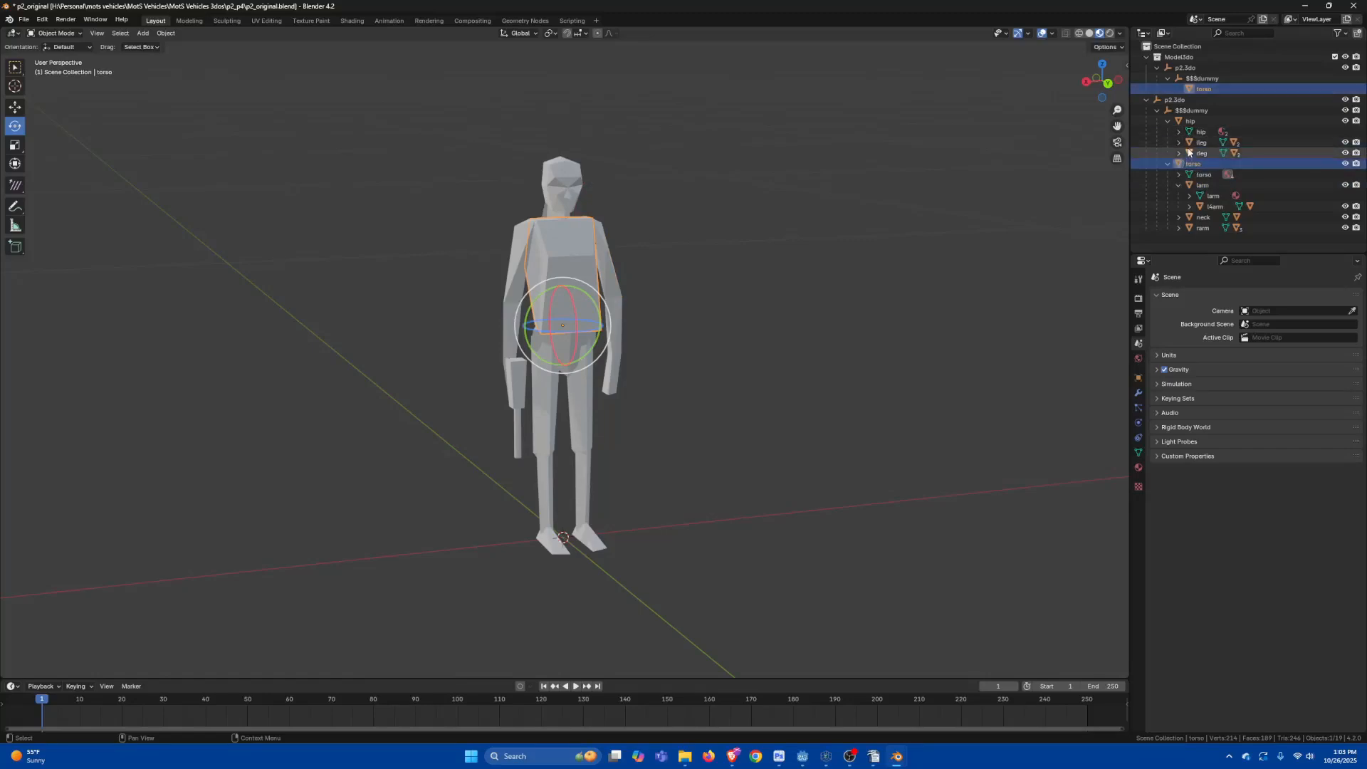
{"action": "left_click", "coordinate": [1191, 112]}
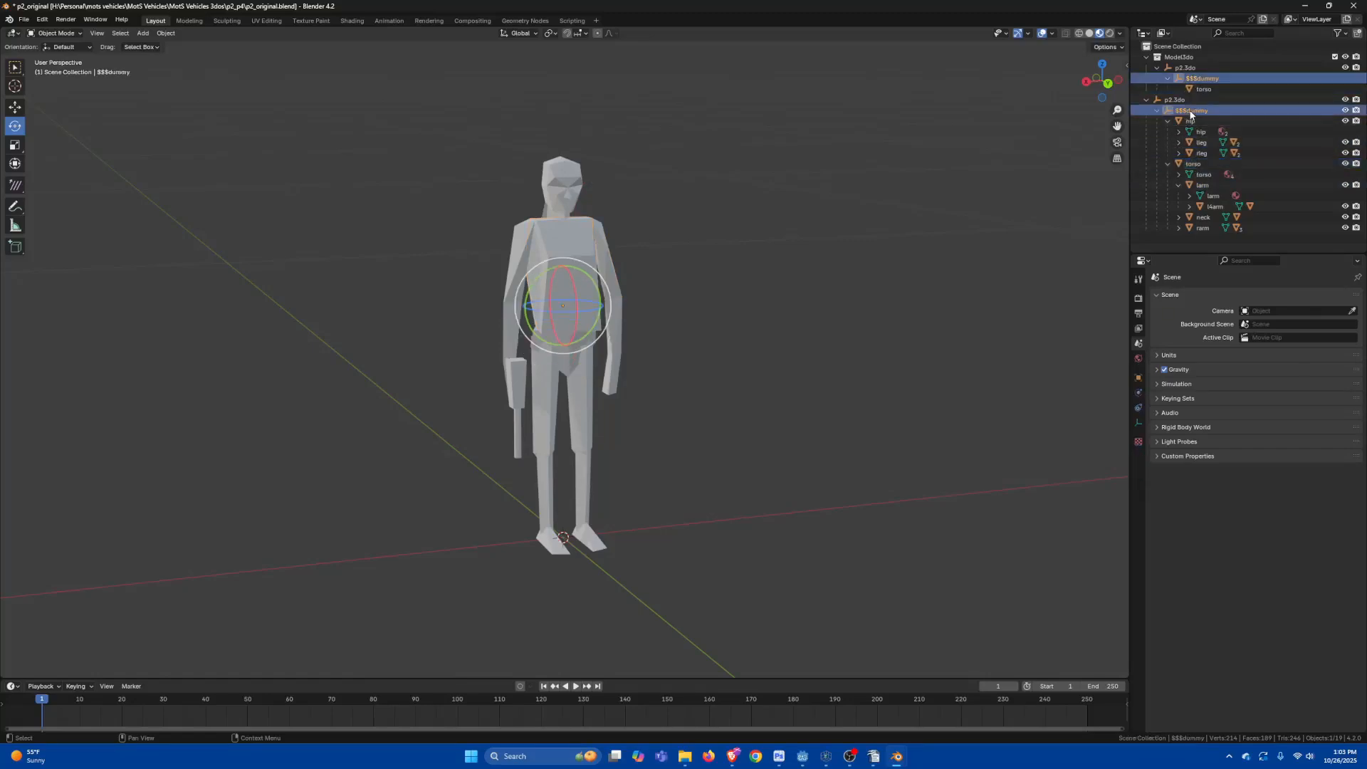
{"action": "left_click", "coordinate": [1191, 121]}
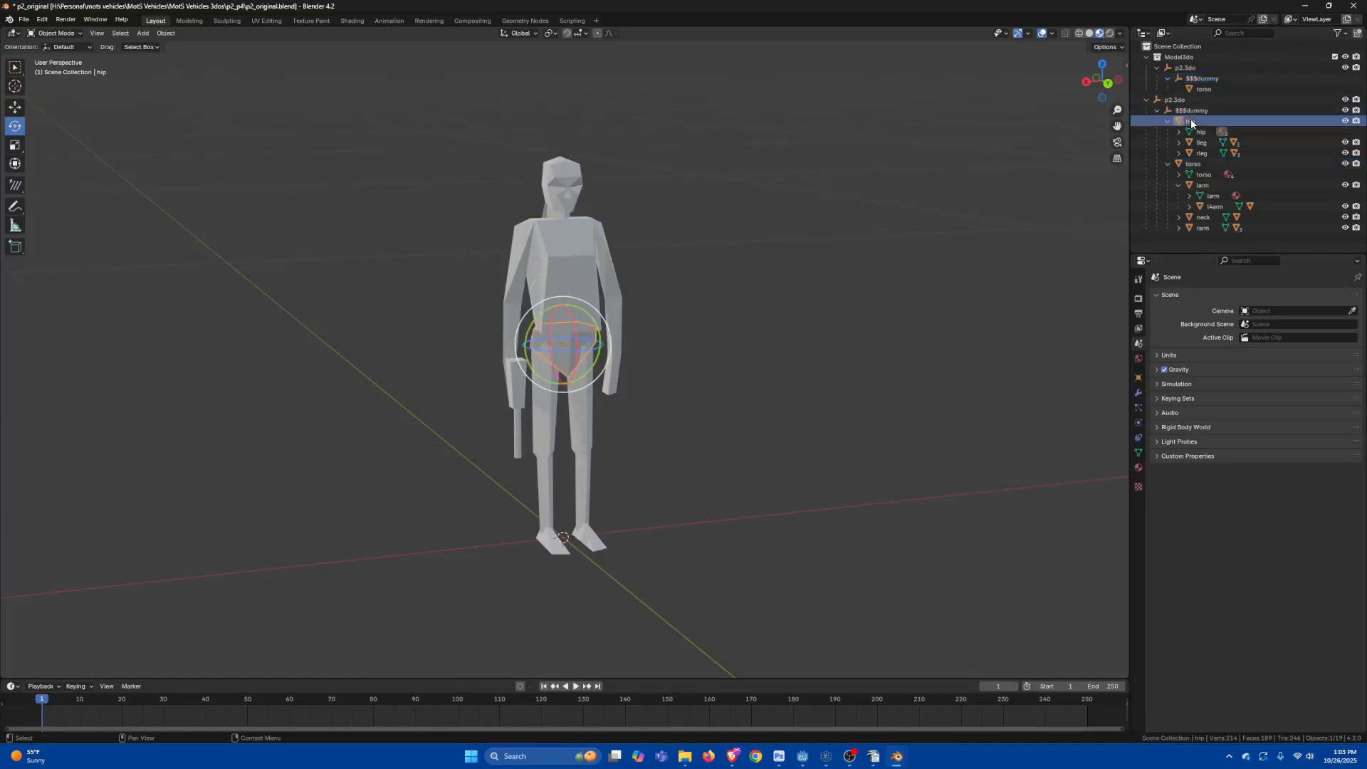
{"action": "left_click", "coordinate": [1176, 144]}
{"action": "left_click", "coordinate": [1178, 143]}
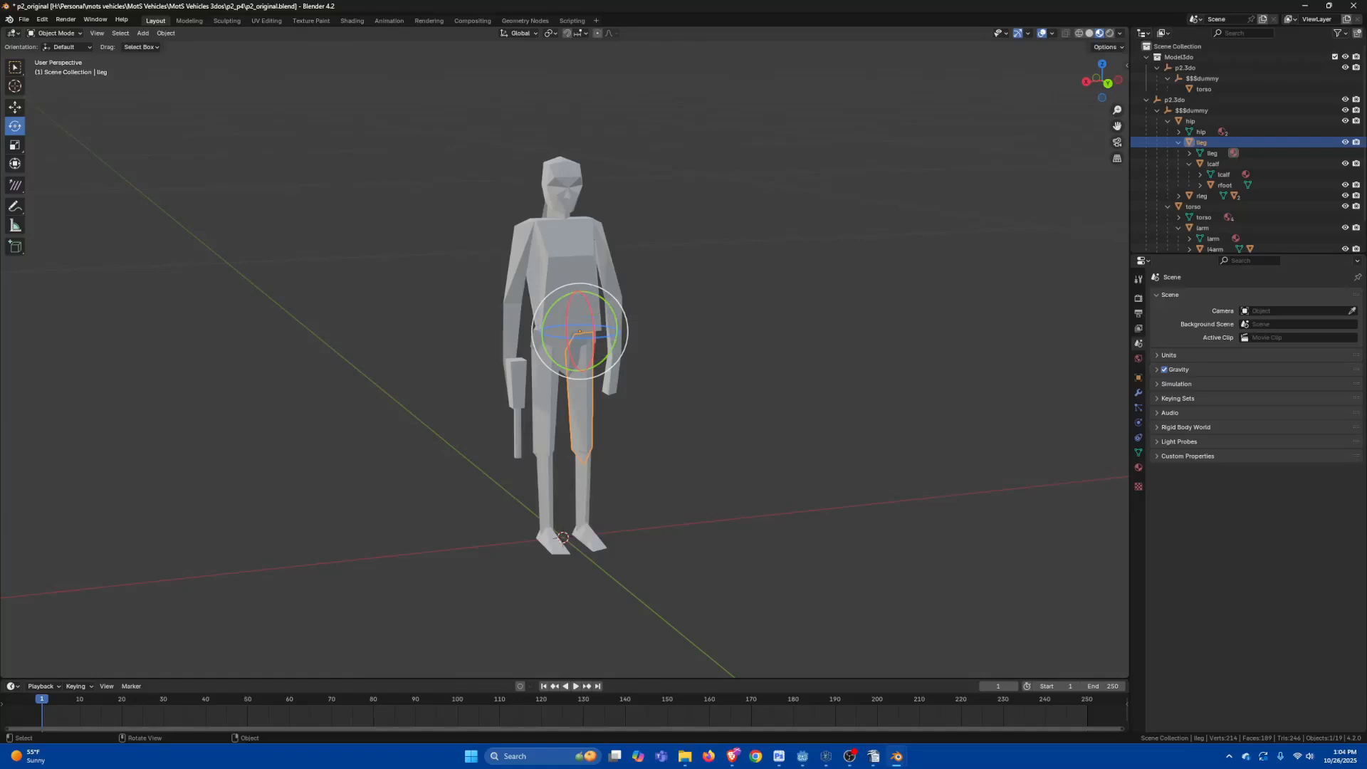
Step: View the Save As option for the p2_original file, switch to the pirate2 file and clear the selection
{"action": "left_click", "coordinate": [23, 19]}
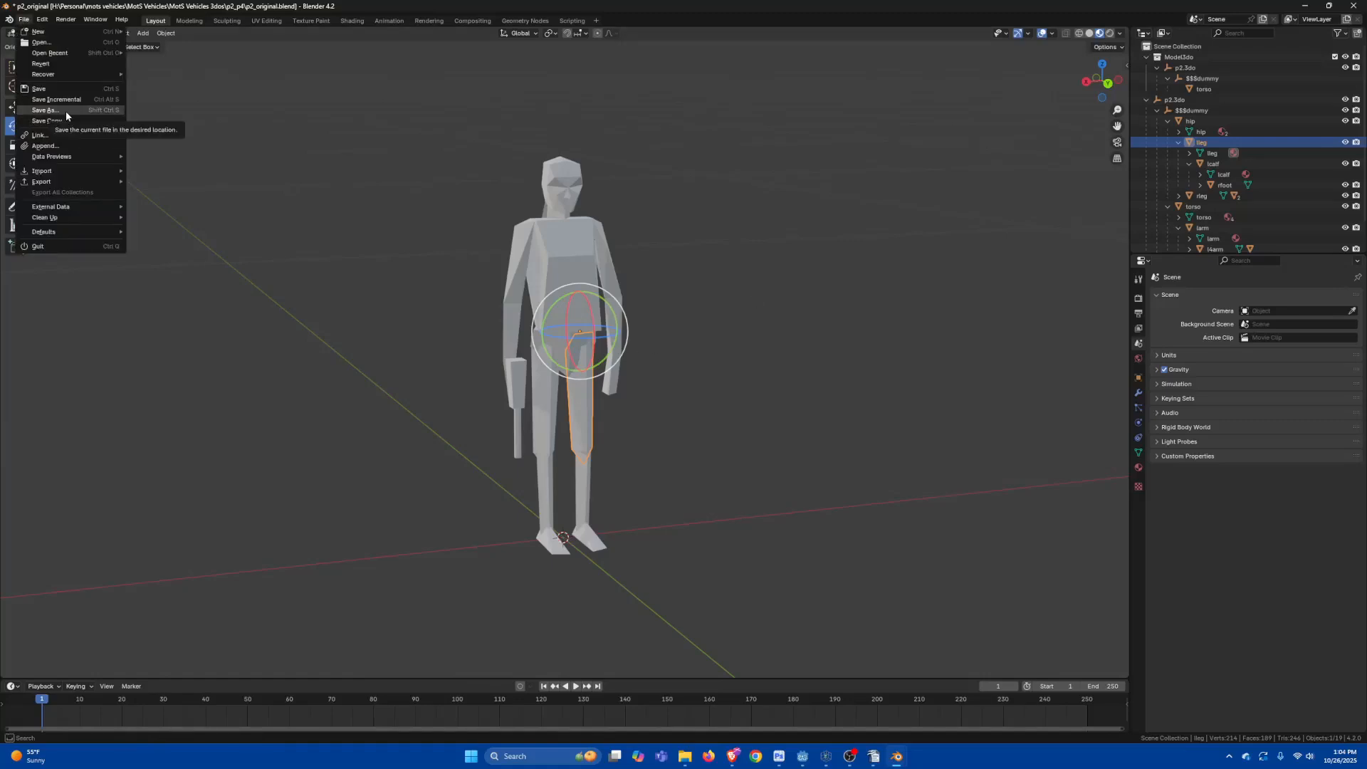
{"action": "left_click", "coordinate": [44, 111]}
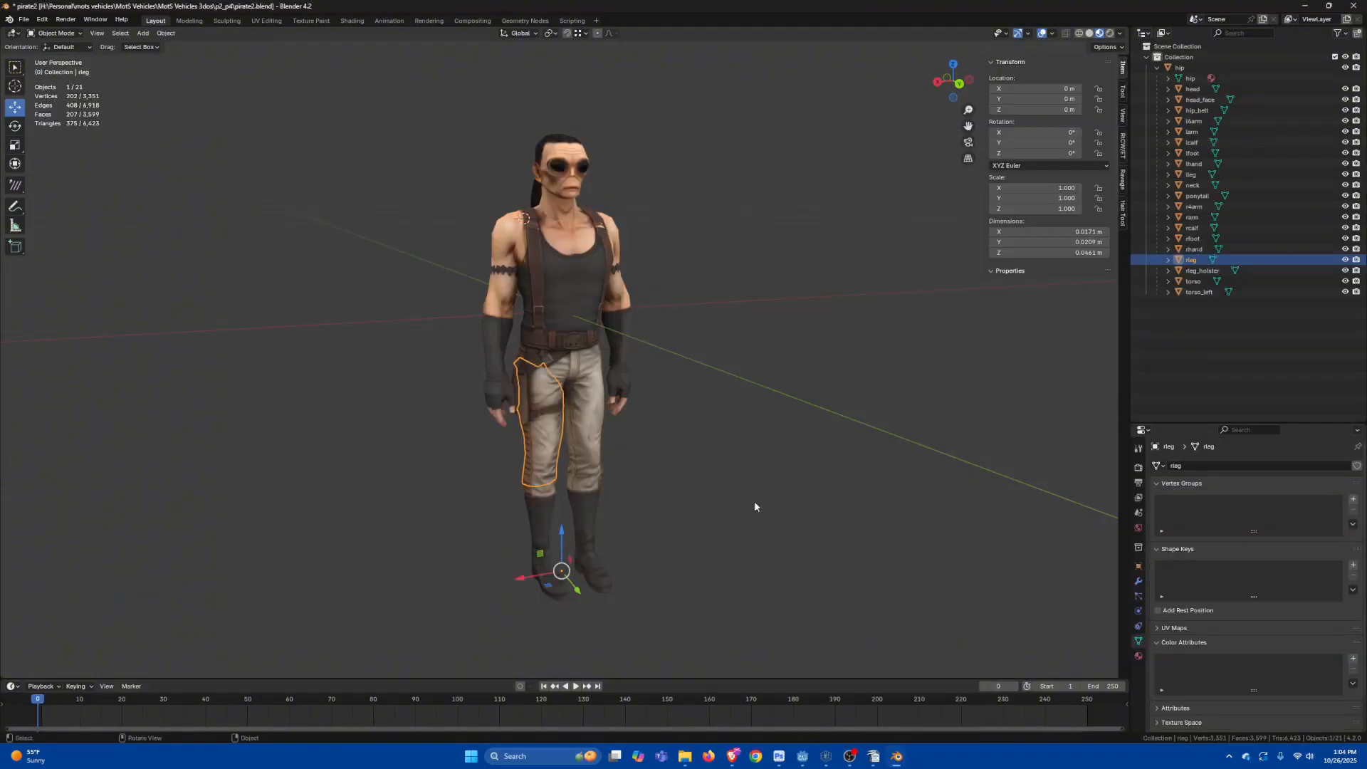
{"action": "left_click", "coordinate": [755, 506]}
{"action": "middle_click_drag", "start_coordinate": [755, 506], "coordinate": [729, 455]}
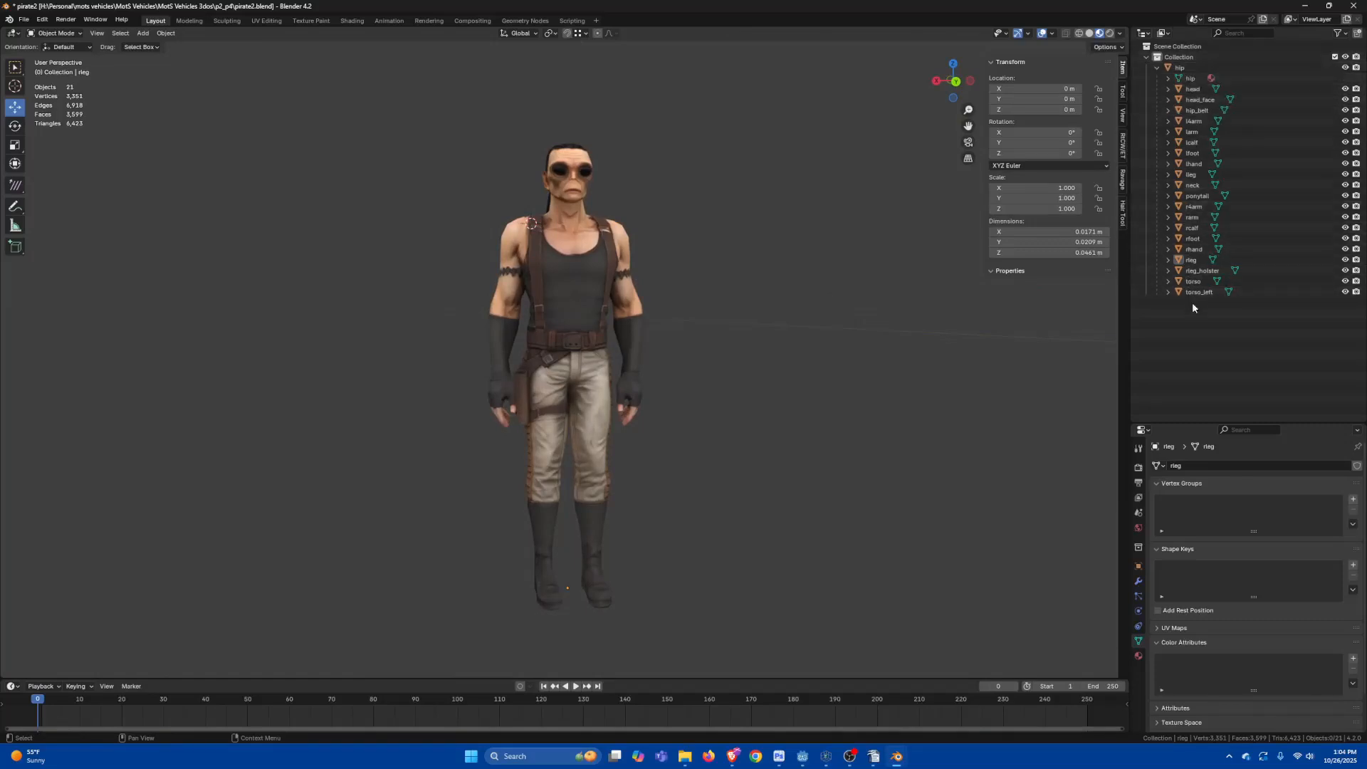
Step: Append all objects from p2_original.blend, weapon through $$$dummy, into the pirate2 file
{"action": "left_click", "coordinate": [24, 19]}
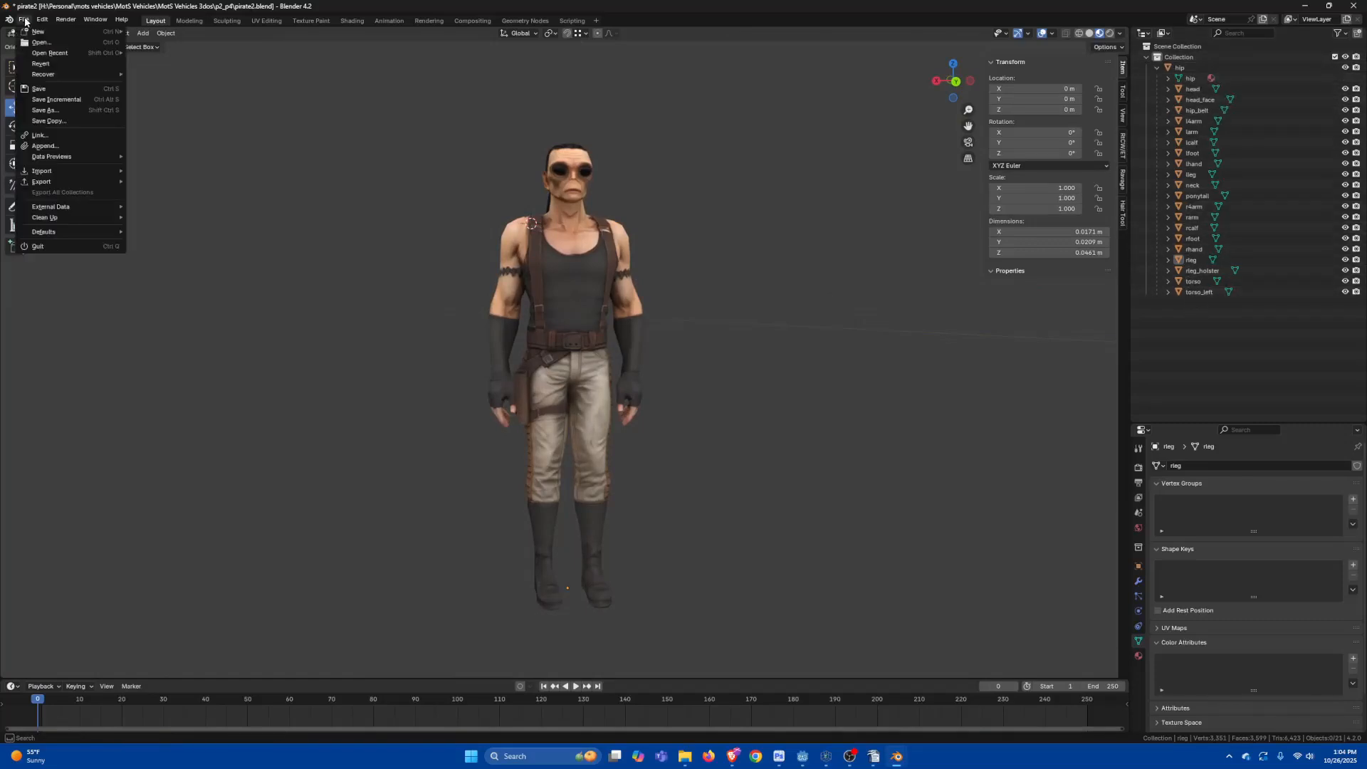
{"action": "left_click", "coordinate": [70, 145]}
{"action": "left_click", "coordinate": [416, 178]}
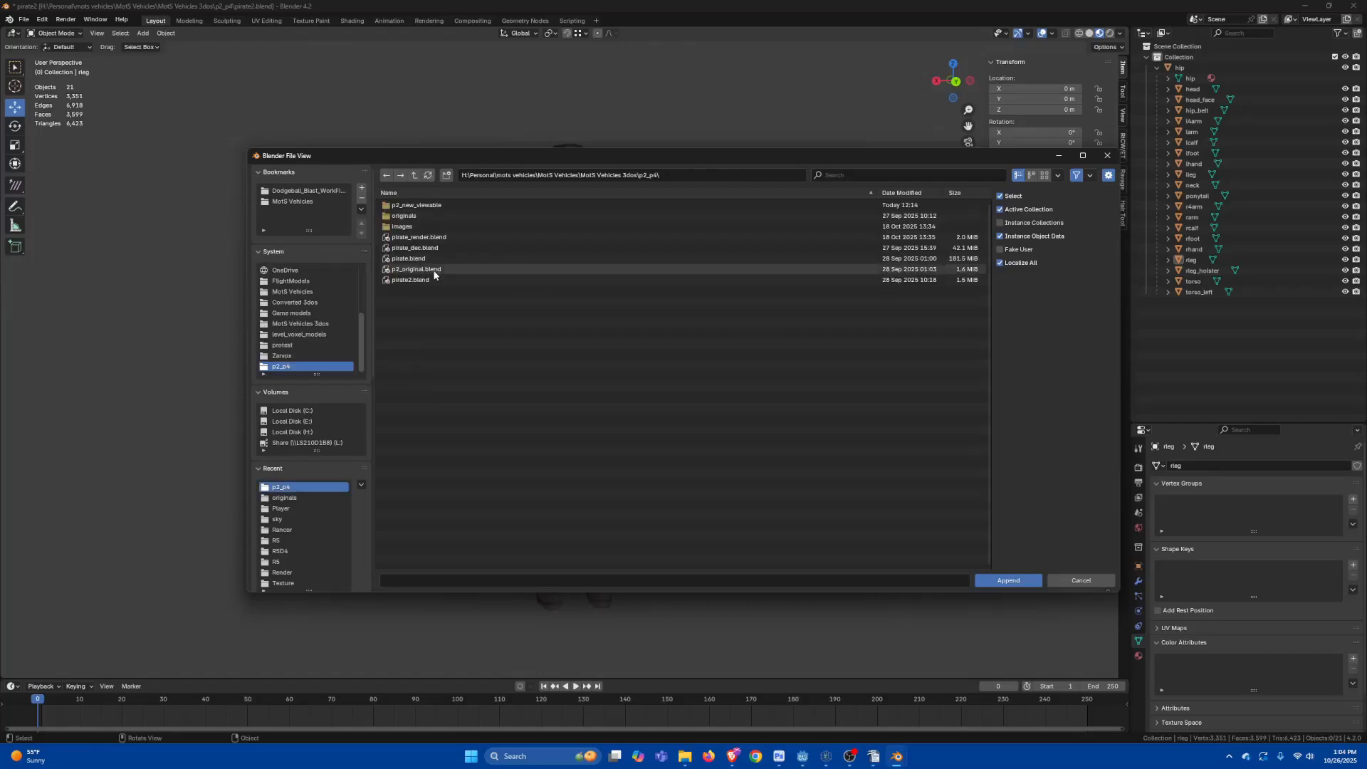
{"action": "double_click", "coordinate": [433, 271]}
{"action": "double_click", "coordinate": [433, 275]}
{"action": "left_click", "coordinate": [417, 207]}
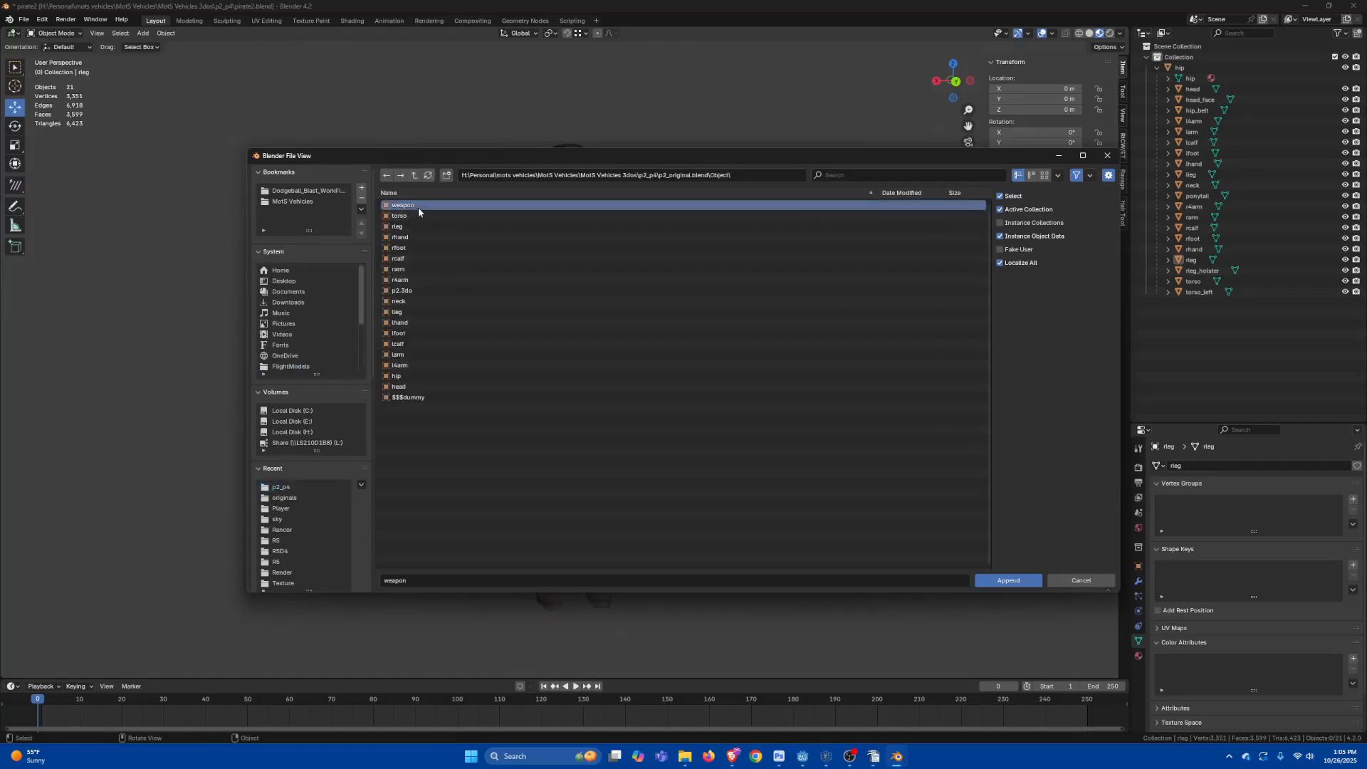
{"action": "left_click", "coordinate": [424, 397], "text": "shift"}
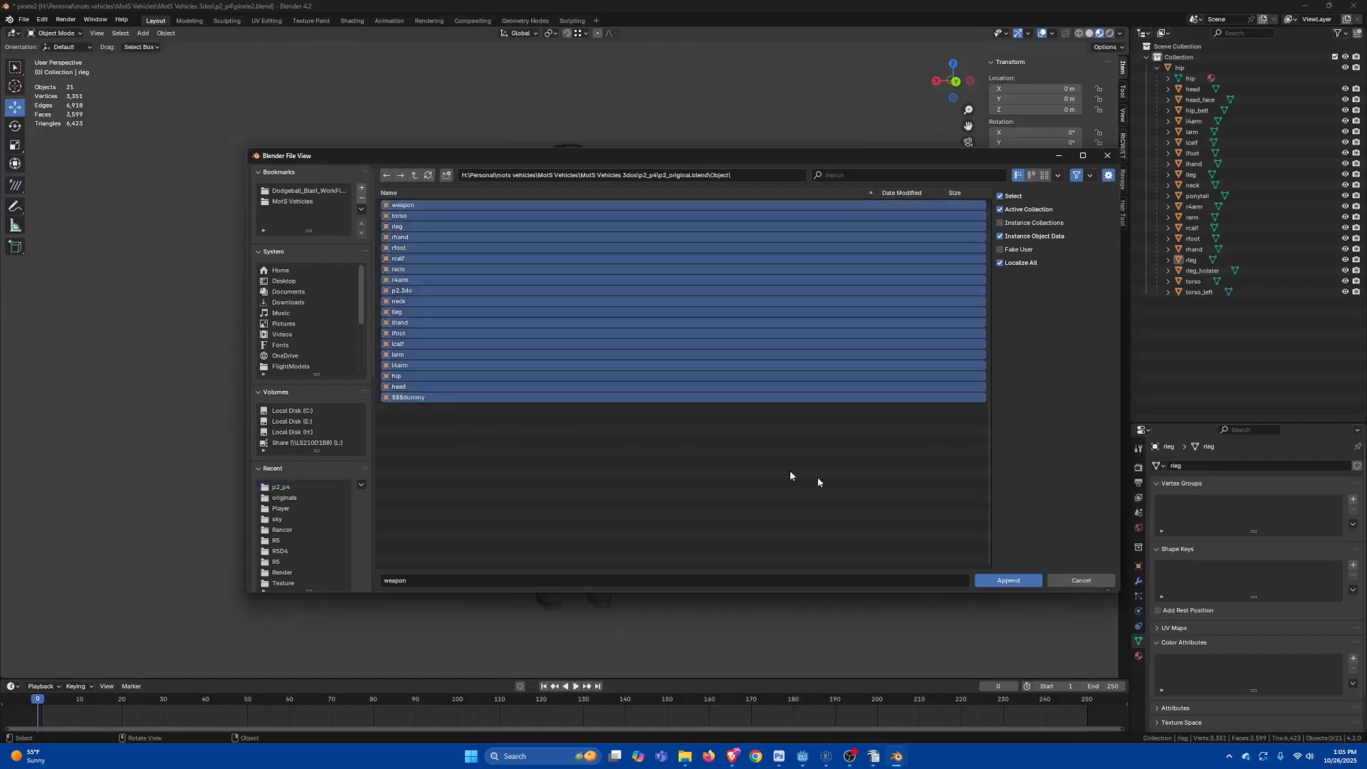
{"action": "left_click", "coordinate": [1008, 581]}
Step: Set the Z location of the appended p2.3do empty to 0 m to overlay the original model on the pirate
{"action": "scroll", "coordinate": [685, 388], "scroll_direction": "down", "scroll_amount": 3}
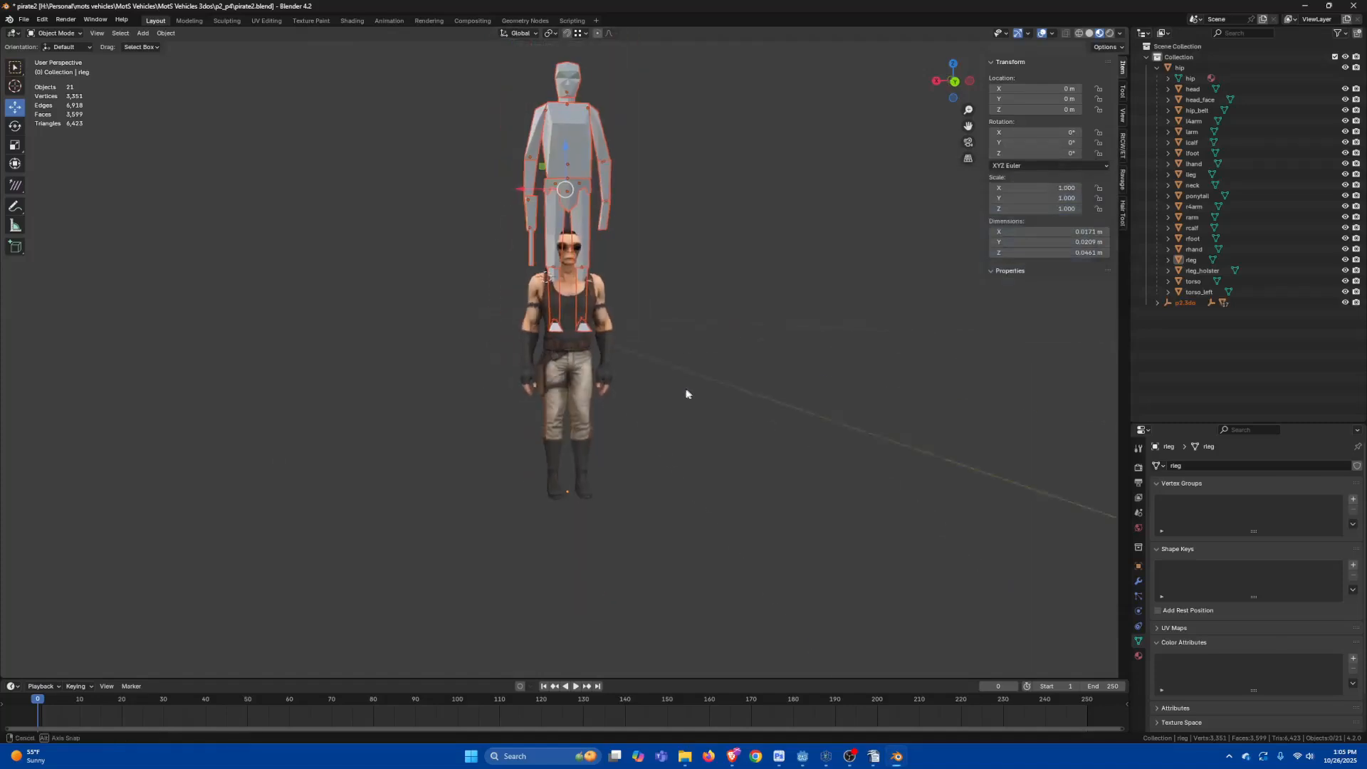
{"action": "key", "text": "KP_1"}
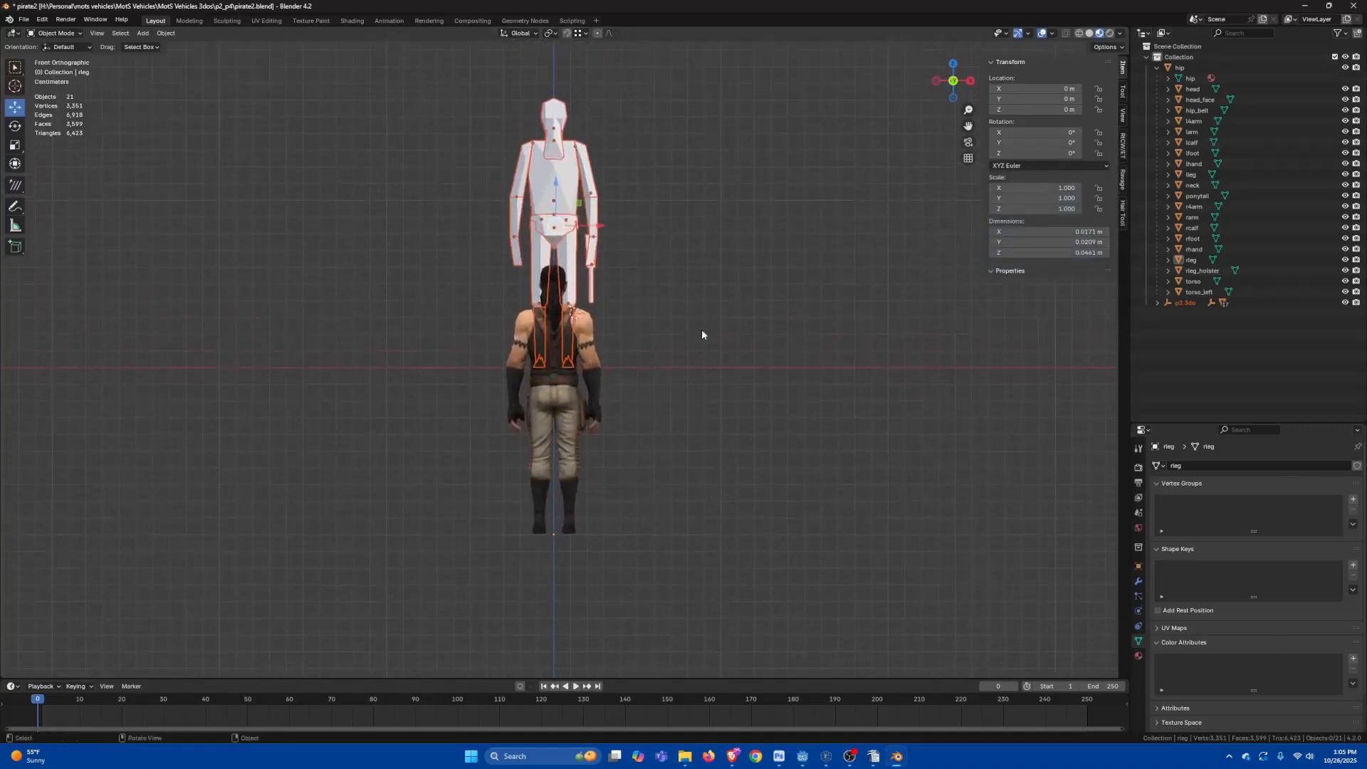
{"action": "key", "text": "ctrl+KP_1"}
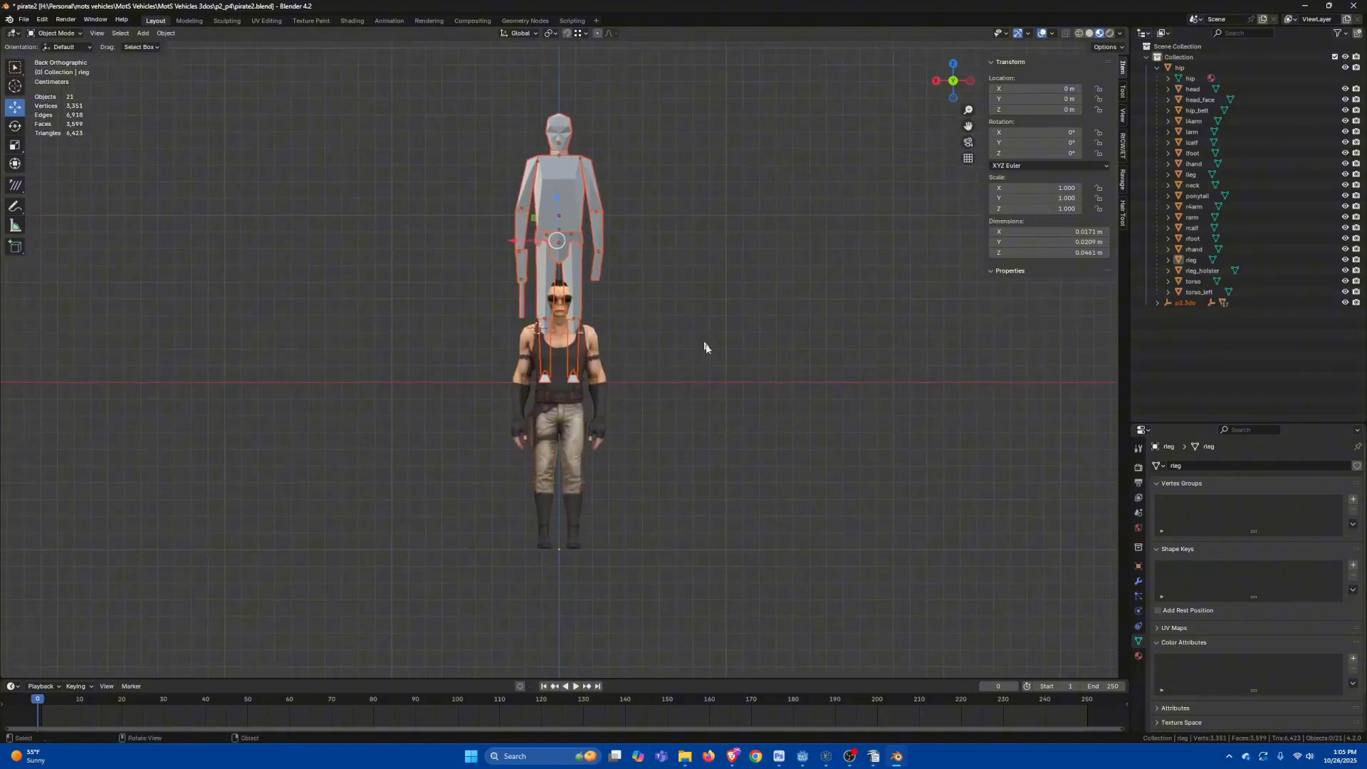
{"action": "left_click", "coordinate": [697, 411]}
{"action": "middle_click_drag", "start_coordinate": [697, 411], "coordinate": [716, 409], "text": "shift"}
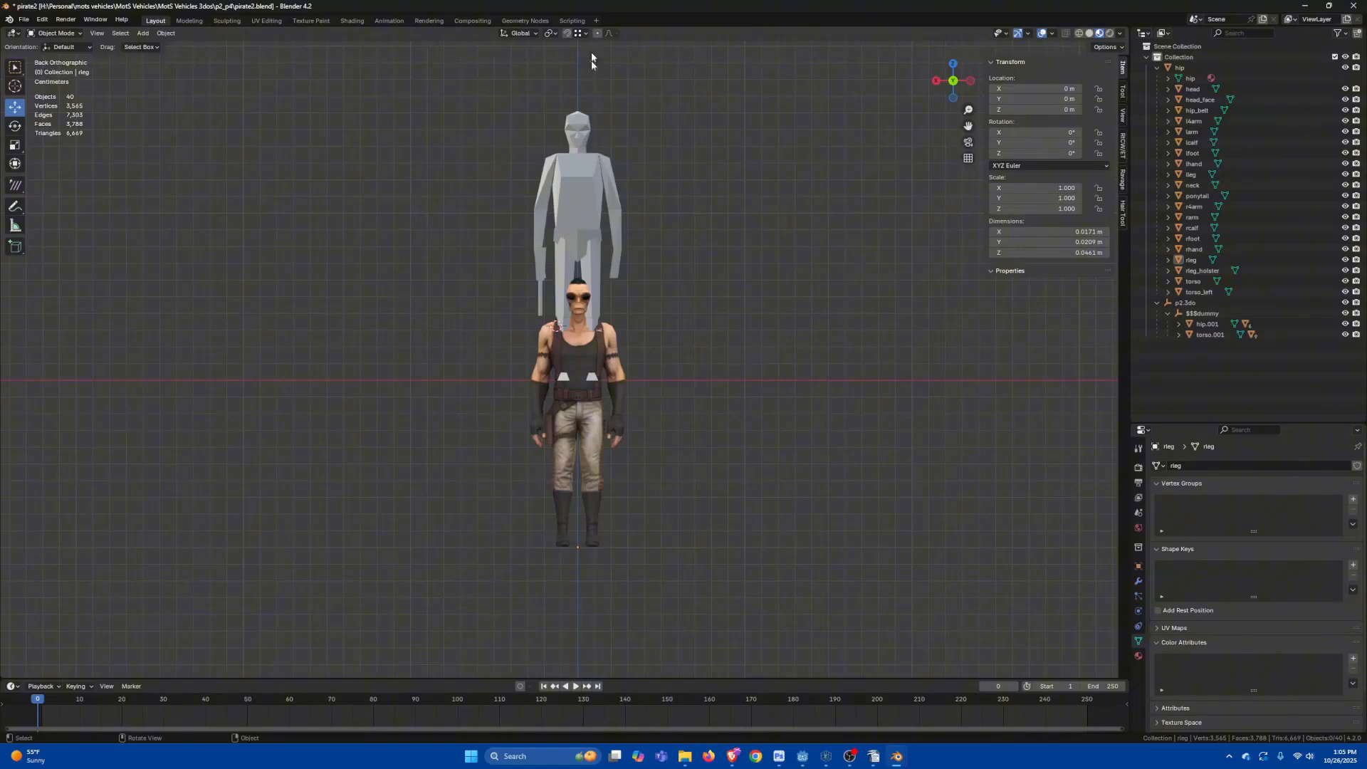
{"action": "left_click", "coordinate": [1191, 303]}
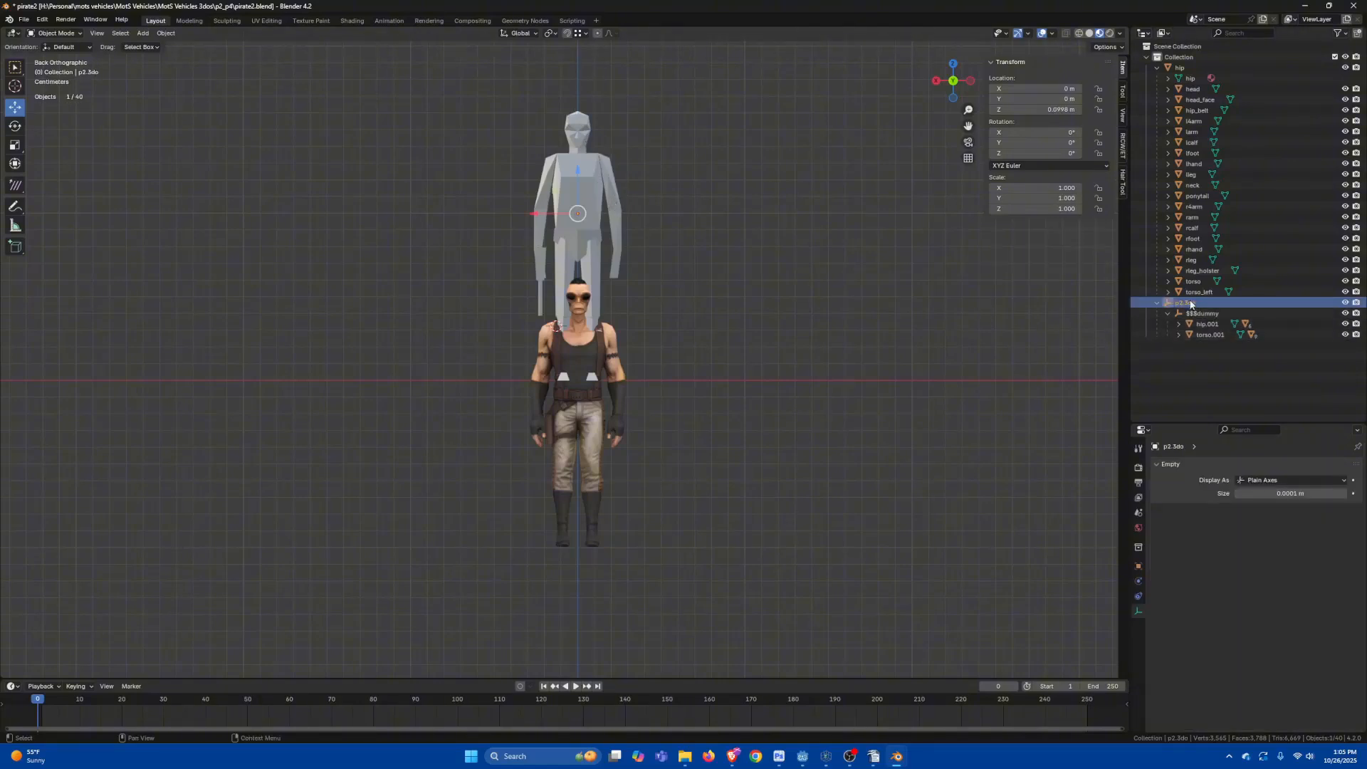
{"action": "left_click", "coordinate": [1036, 111]}
{"action": "type", "text": "0"}
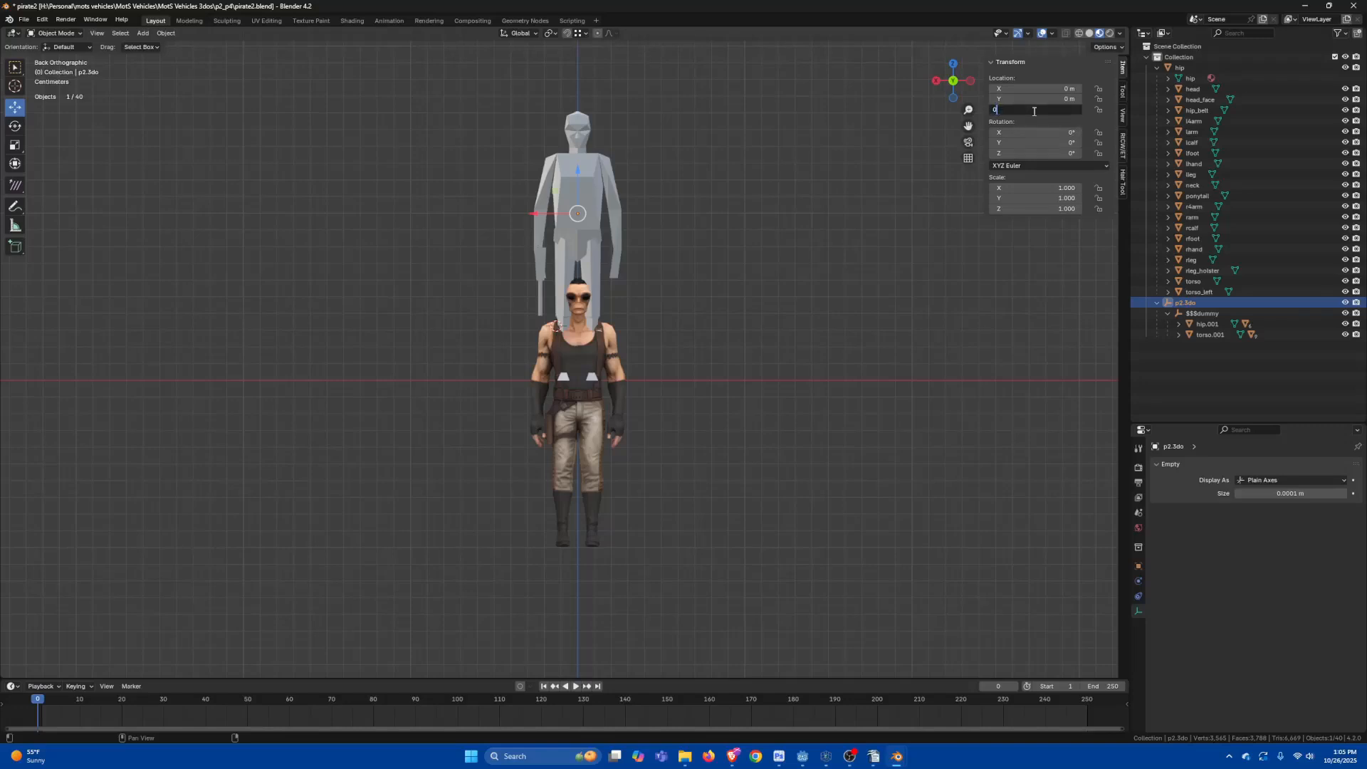
{"action": "key", "text": "Return"}
{"action": "scroll", "coordinate": [566, 401], "scroll_direction": "up", "scroll_amount": 3}
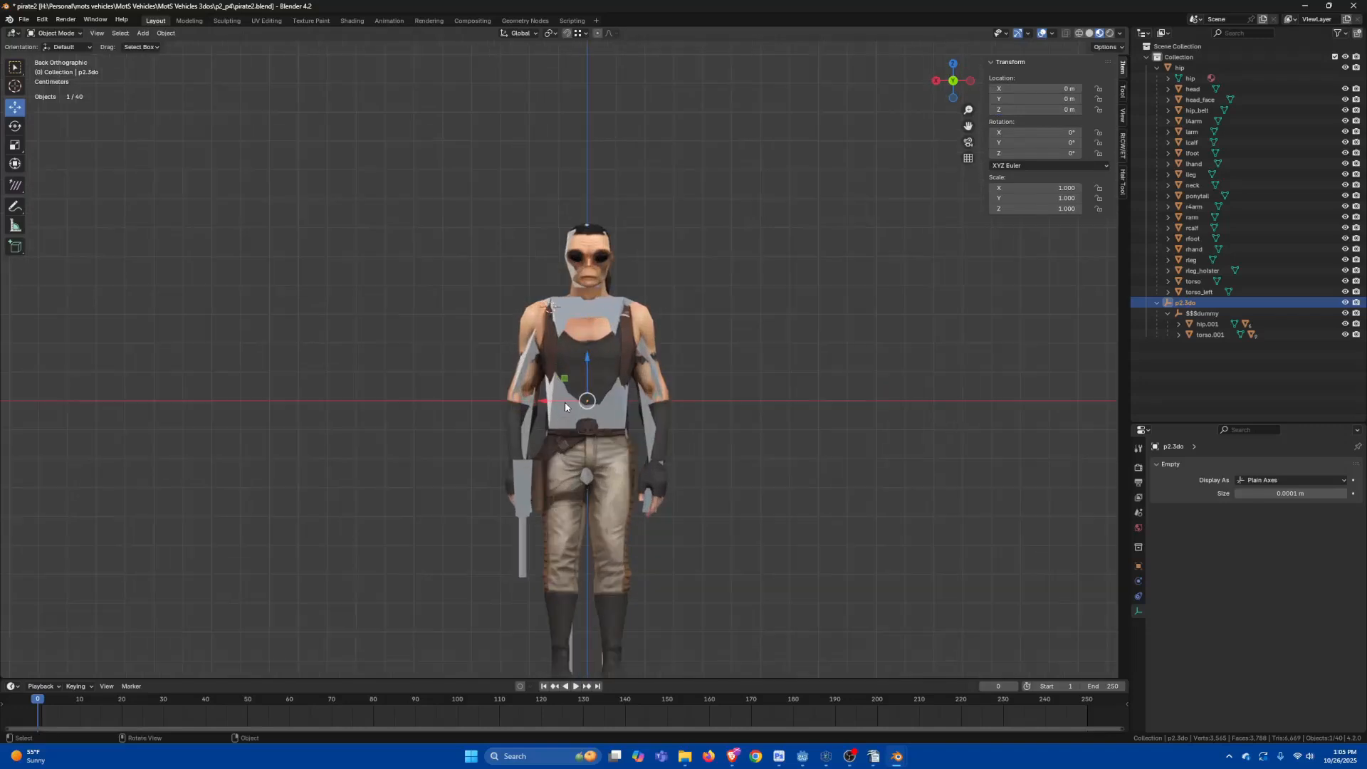
{"action": "scroll", "coordinate": [549, 520], "scroll_direction": "down", "scroll_amount": 2}
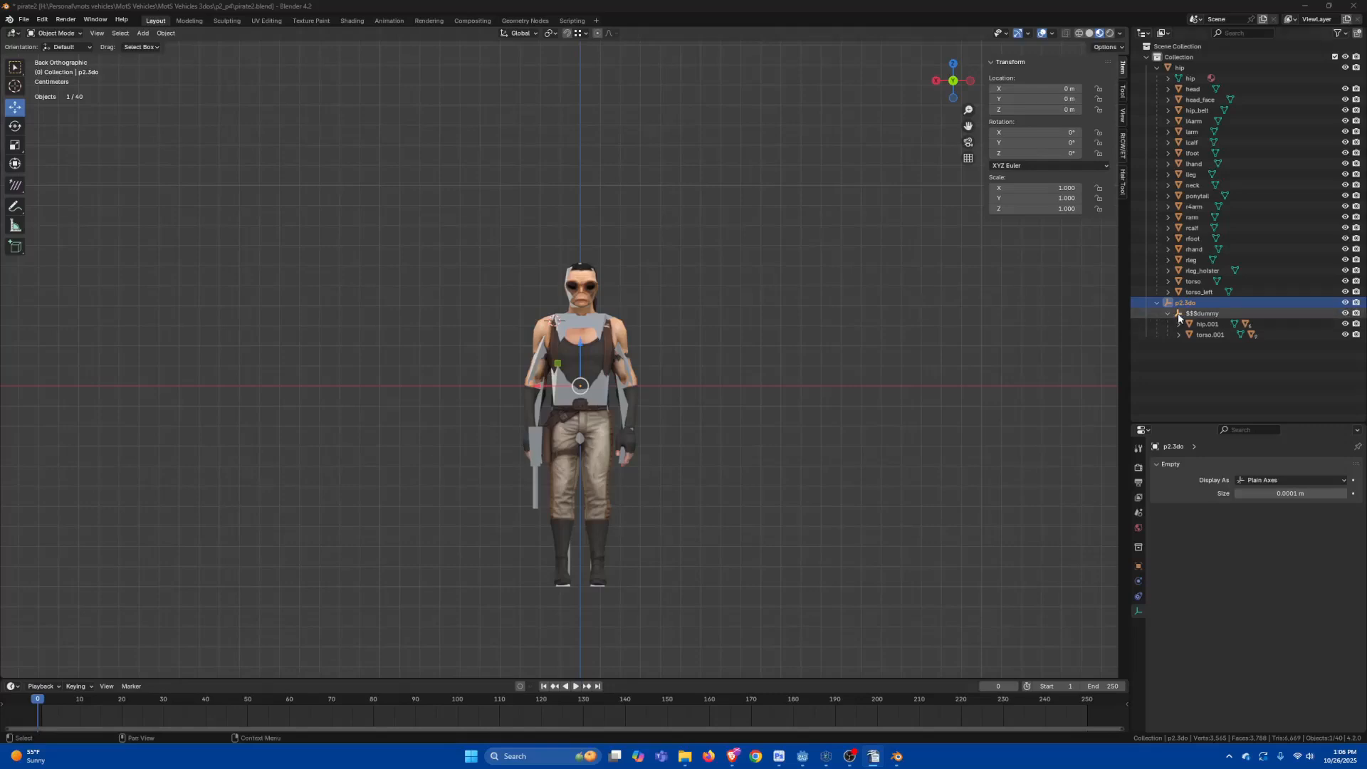
Step: Inspect the rleg_holster object and the name of the mesh data nested under it without renaming anything
{"action": "left_click", "coordinate": [1201, 271]}
{"action": "left_click", "coordinate": [1169, 271]}
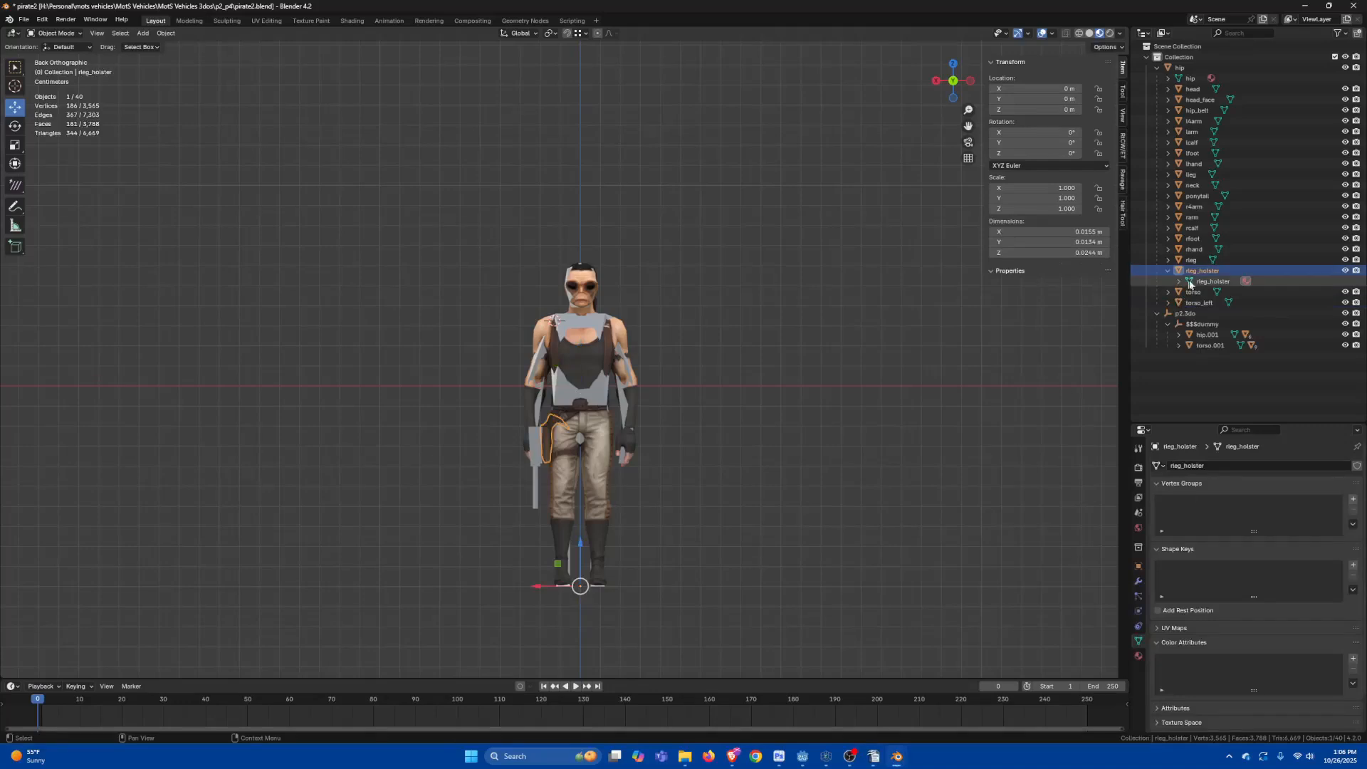
{"action": "left_click", "coordinate": [1219, 284]}
{"action": "left_click", "coordinate": [1220, 272]}
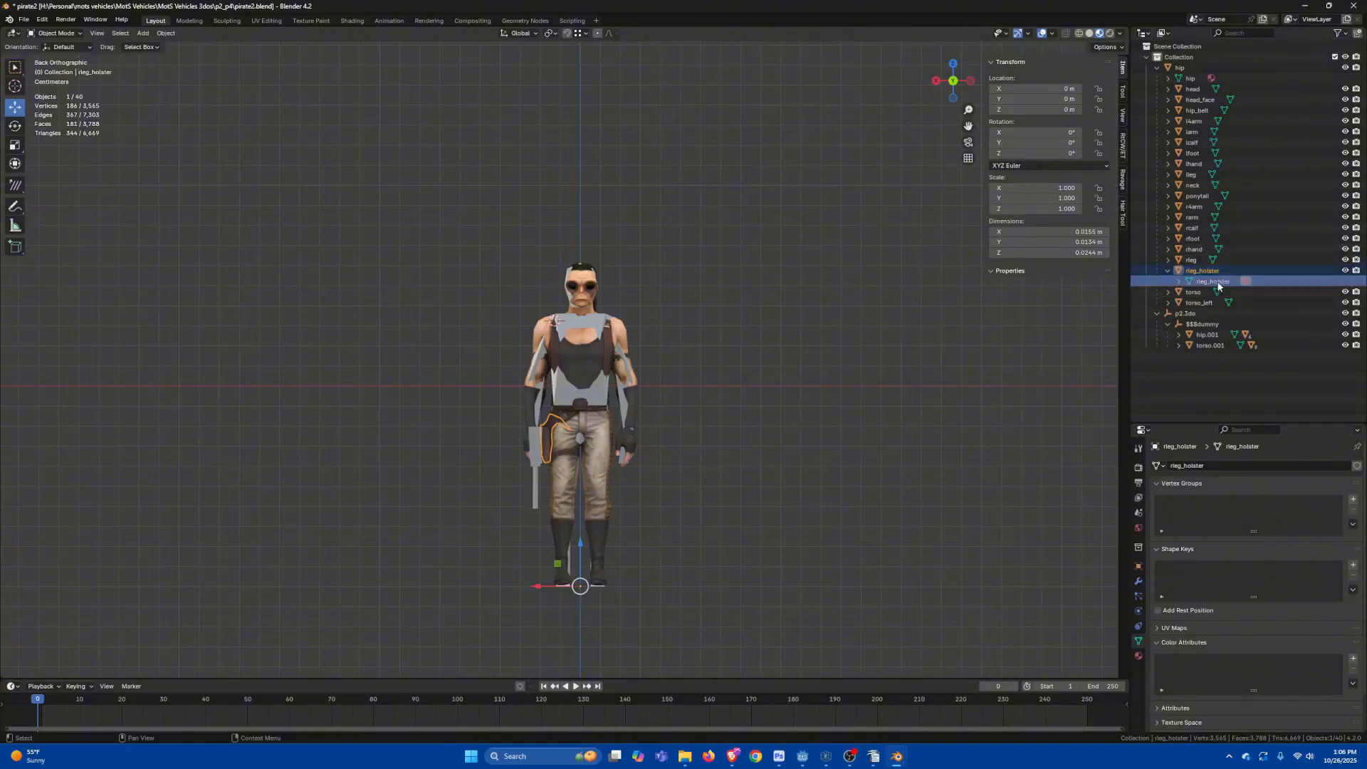
{"action": "double_click", "coordinate": [1235, 282]}
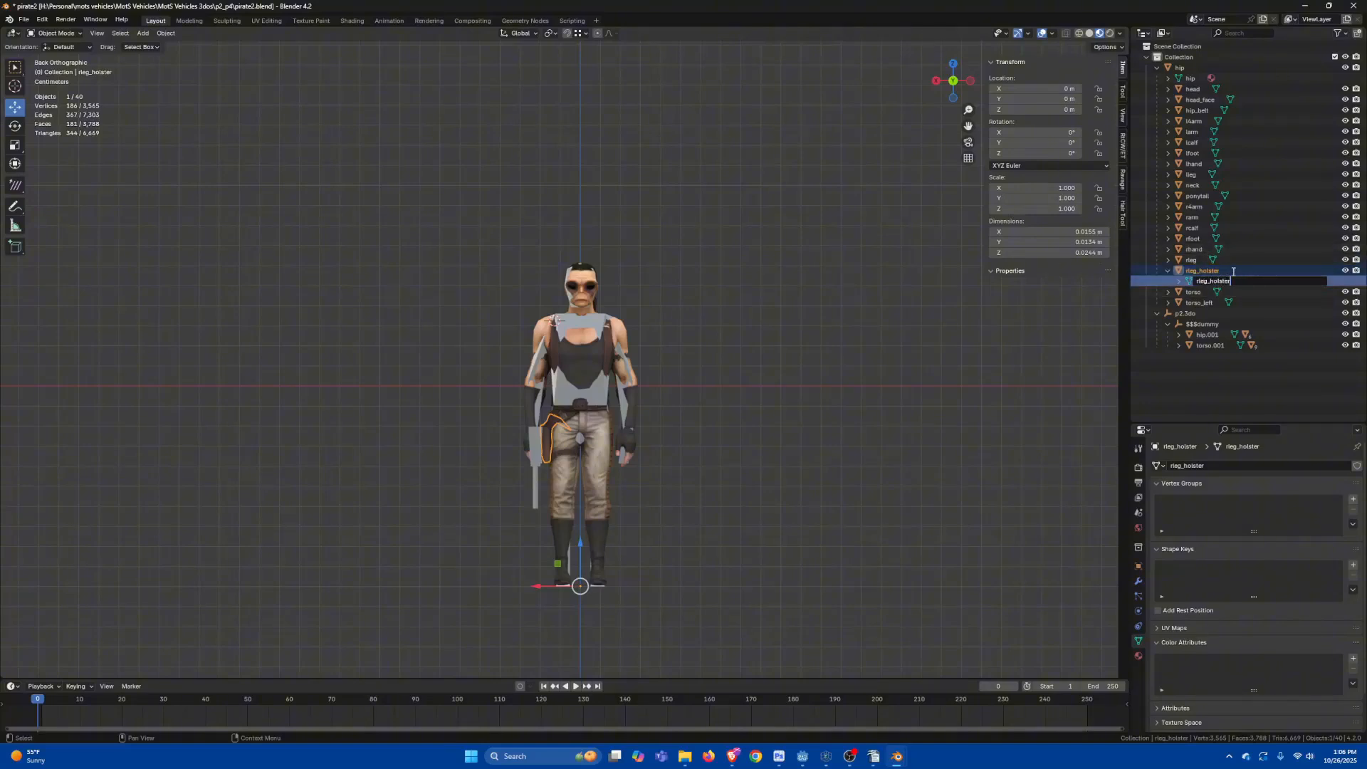
{"action": "left_click", "coordinate": [1240, 276]}
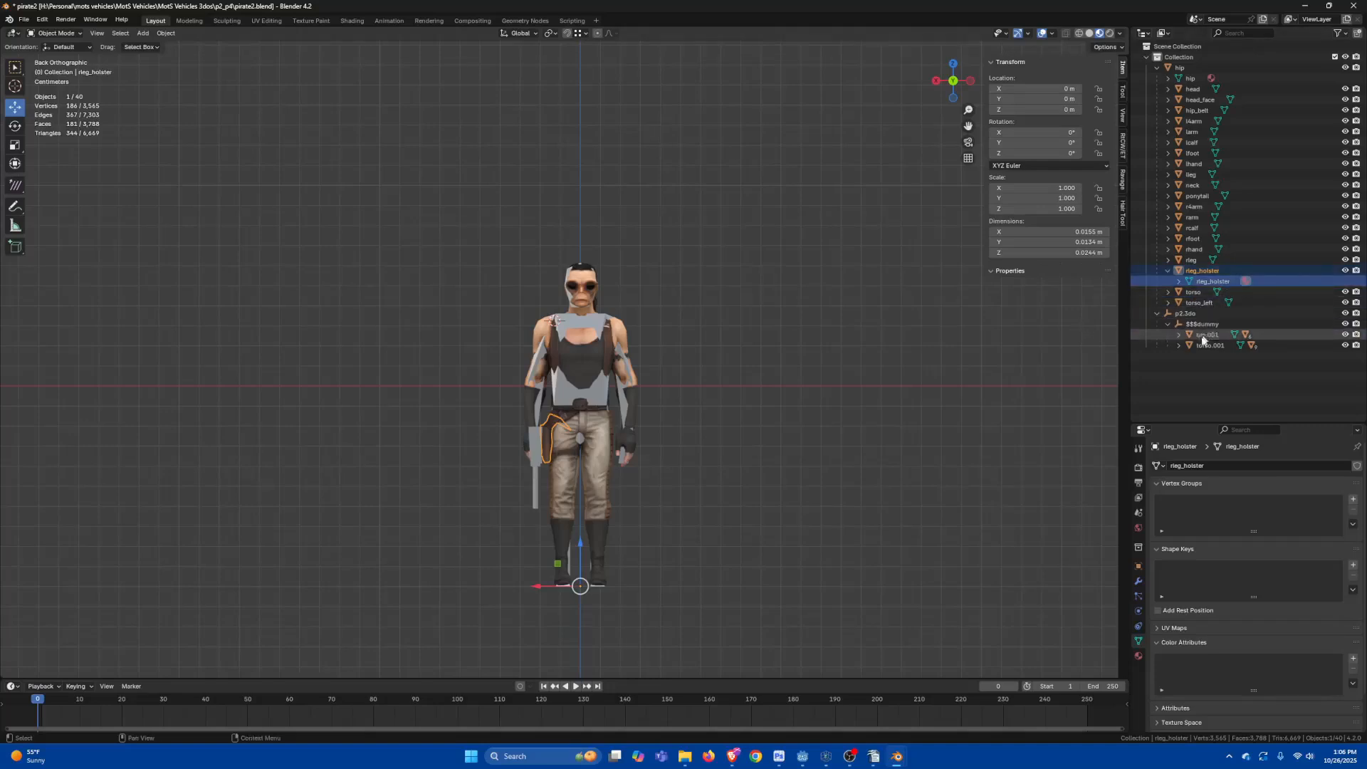
Step: Expand the appended p2.3do hierarchy through hip.001 and lleg.001 to examine the numbered object names
{"action": "left_click", "coordinate": [1199, 313]}
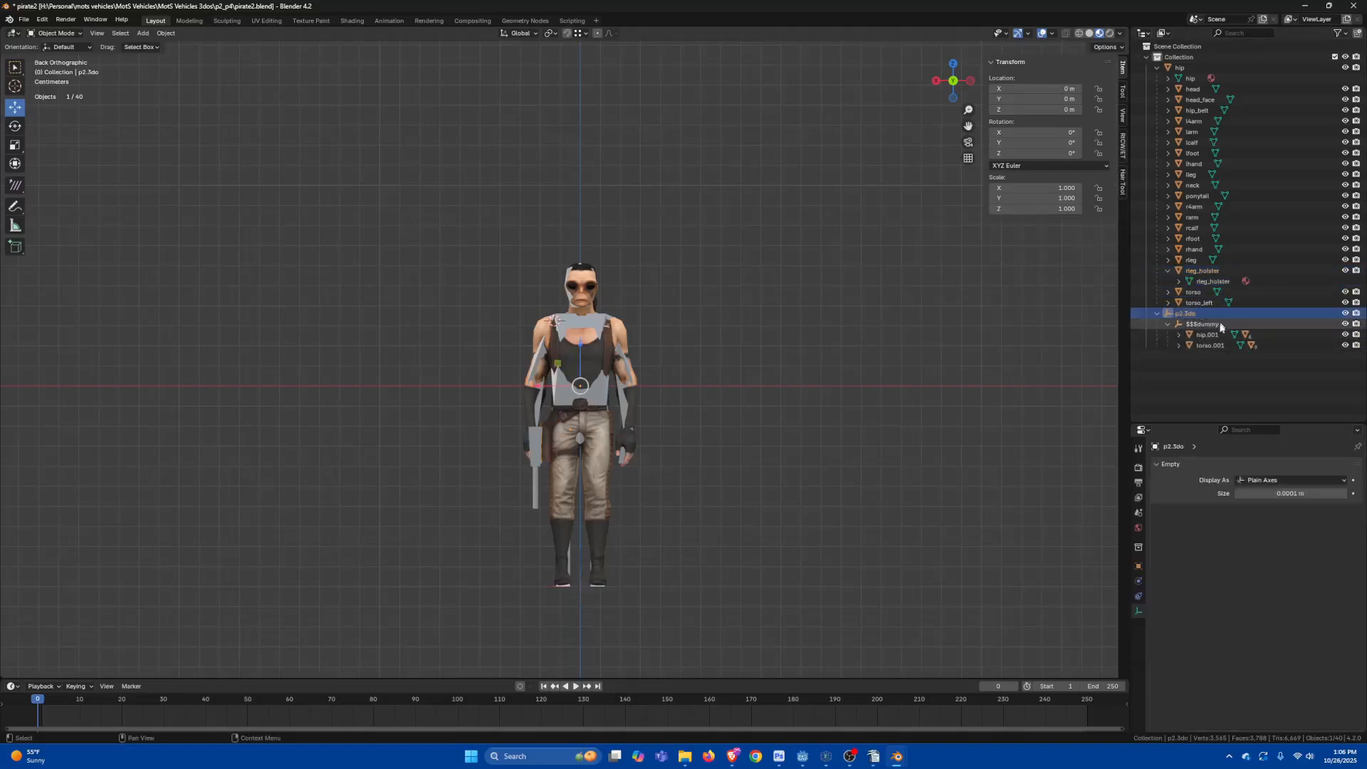
{"action": "left_click", "coordinate": [1180, 335]}
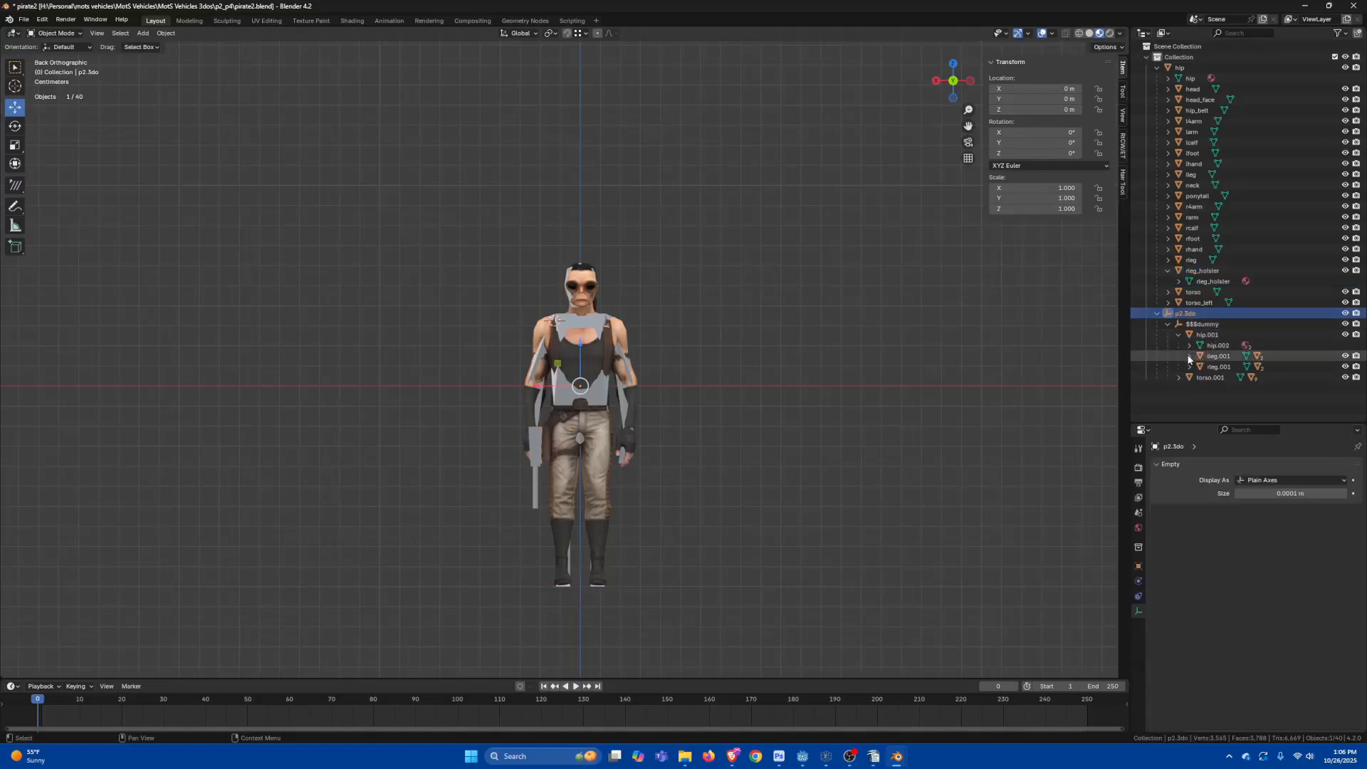
{"action": "left_click", "coordinate": [1189, 356]}
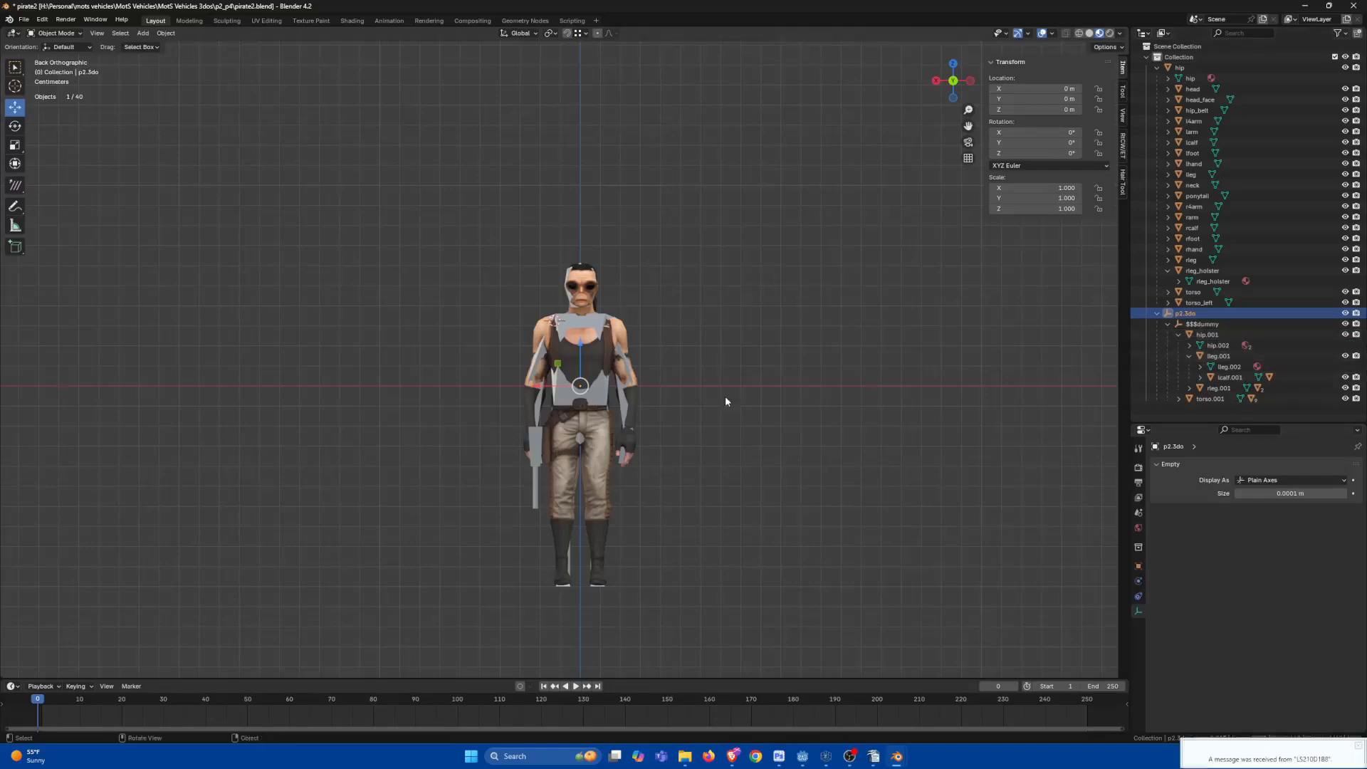
Step: Try moving the rarm upper-arm mesh freely in the back view
{"action": "scroll", "coordinate": [648, 415], "scroll_direction": "up", "scroll_amount": 1}
{"action": "middle_click_drag", "start_coordinate": [634, 431], "coordinate": [687, 403], "text": "shift"}
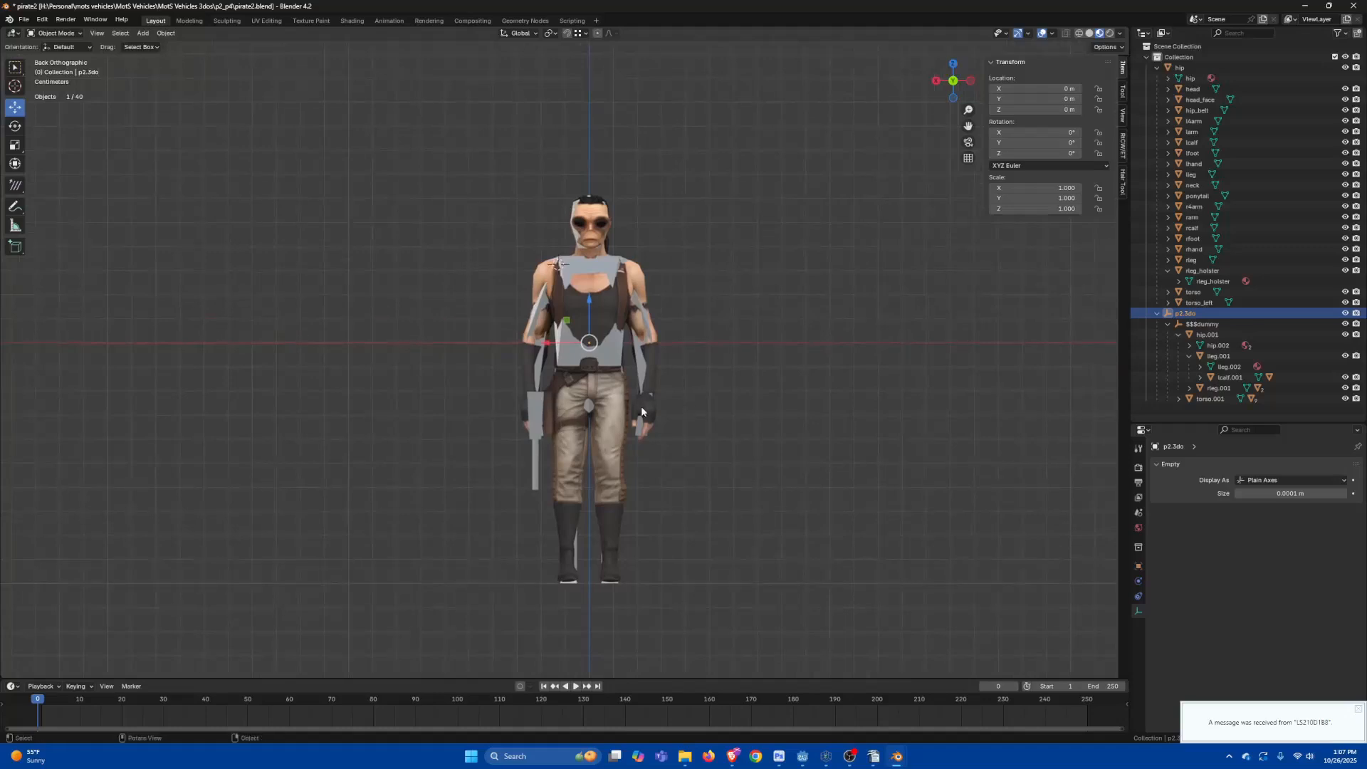
{"action": "middle_click_drag", "start_coordinate": [644, 359], "coordinate": [636, 355], "text": "shift"}
{"action": "scroll", "coordinate": [636, 355], "scroll_direction": "up", "scroll_amount": 1}
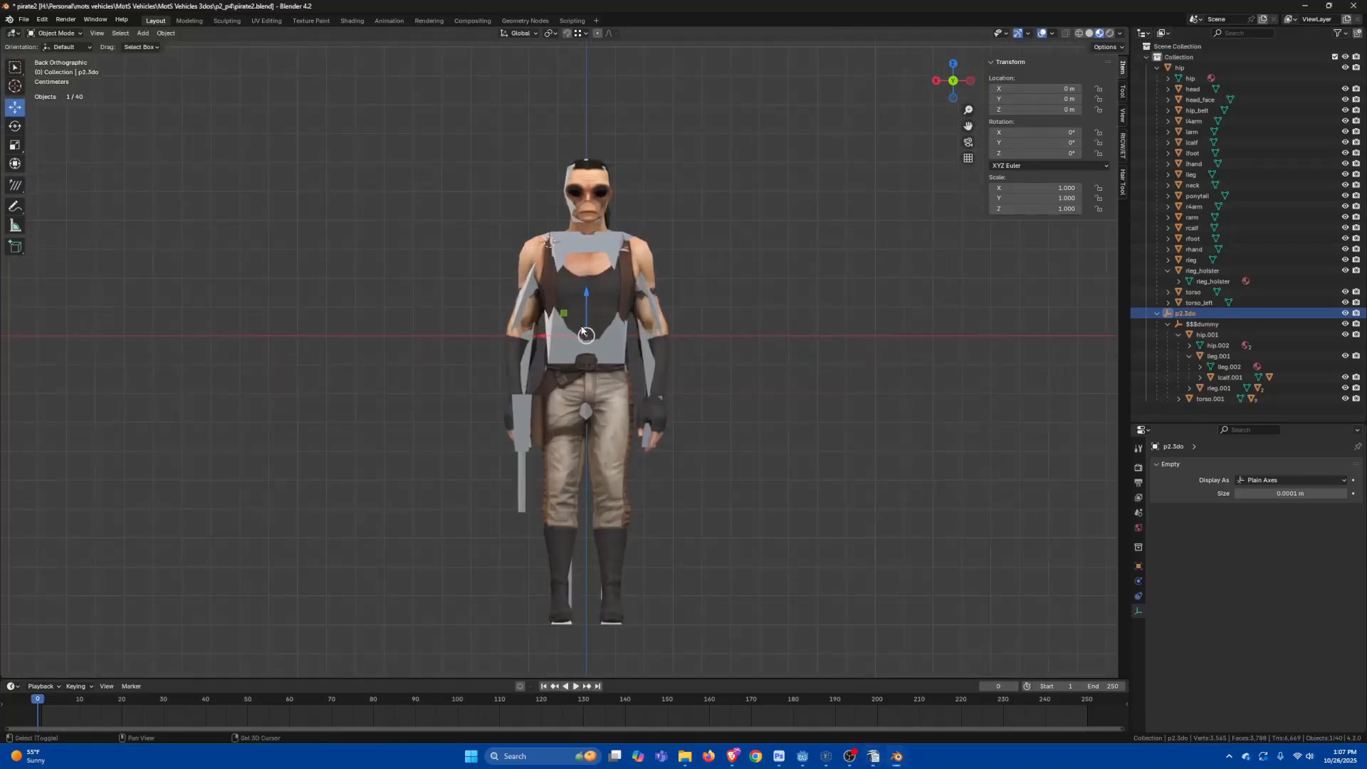
{"action": "middle_click_drag", "start_coordinate": [591, 314], "coordinate": [599, 313], "text": "shift"}
{"action": "left_click", "coordinate": [539, 269]}
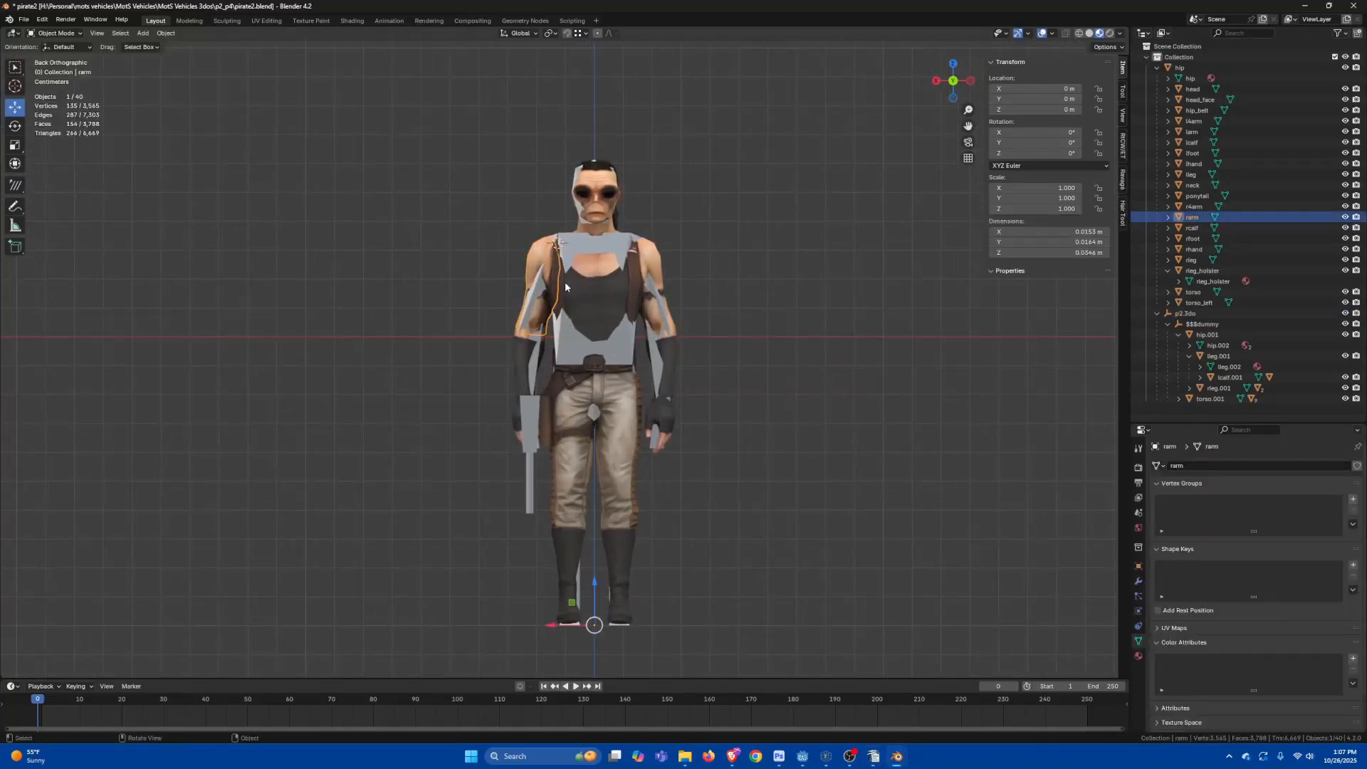
{"action": "key", "text": "g"}
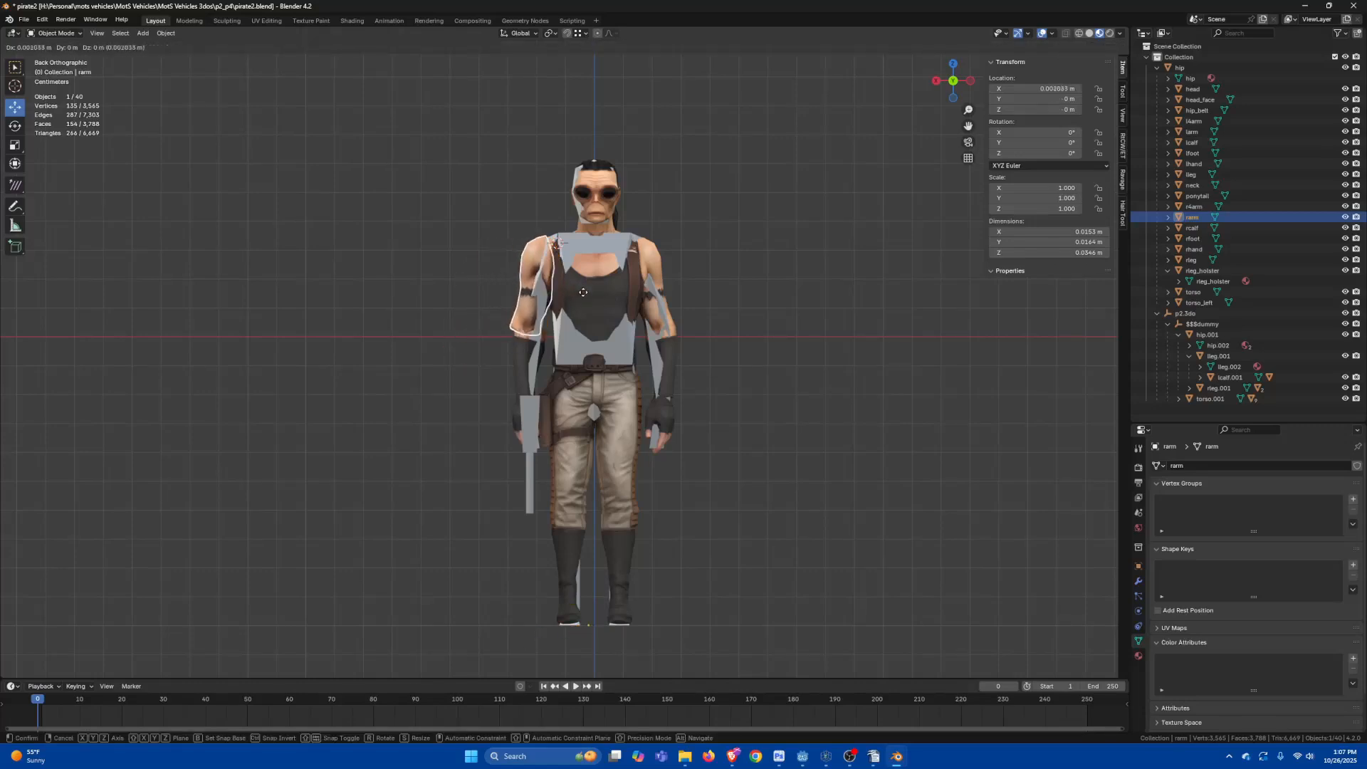
{"action": "key", "text": "Escape"}
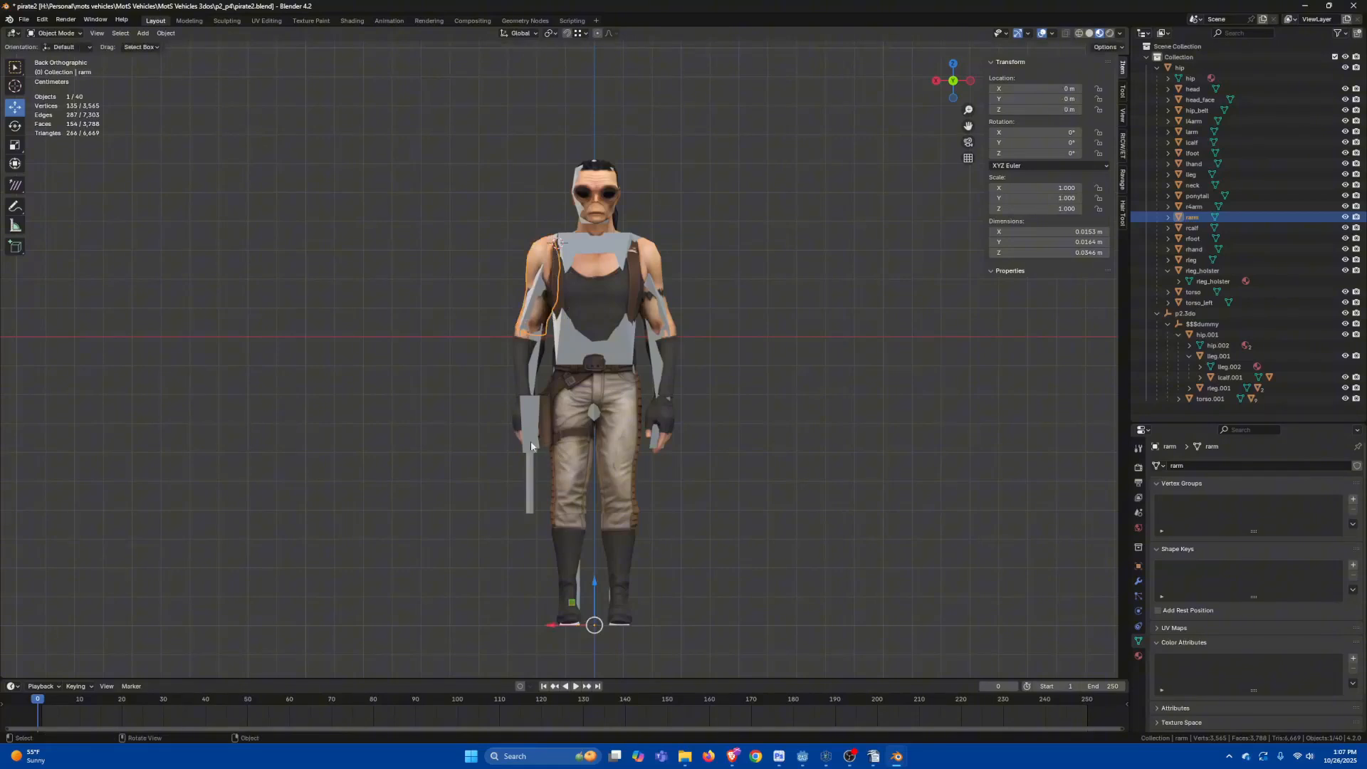
Step: Display the model in wireframe and examine the origins of the original rarm.001 and r4arm.001 meshes at shoulder and elbow
{"action": "scroll", "coordinate": [593, 376], "scroll_direction": "up", "scroll_amount": 1}
{"action": "key", "text": "shift+z"}
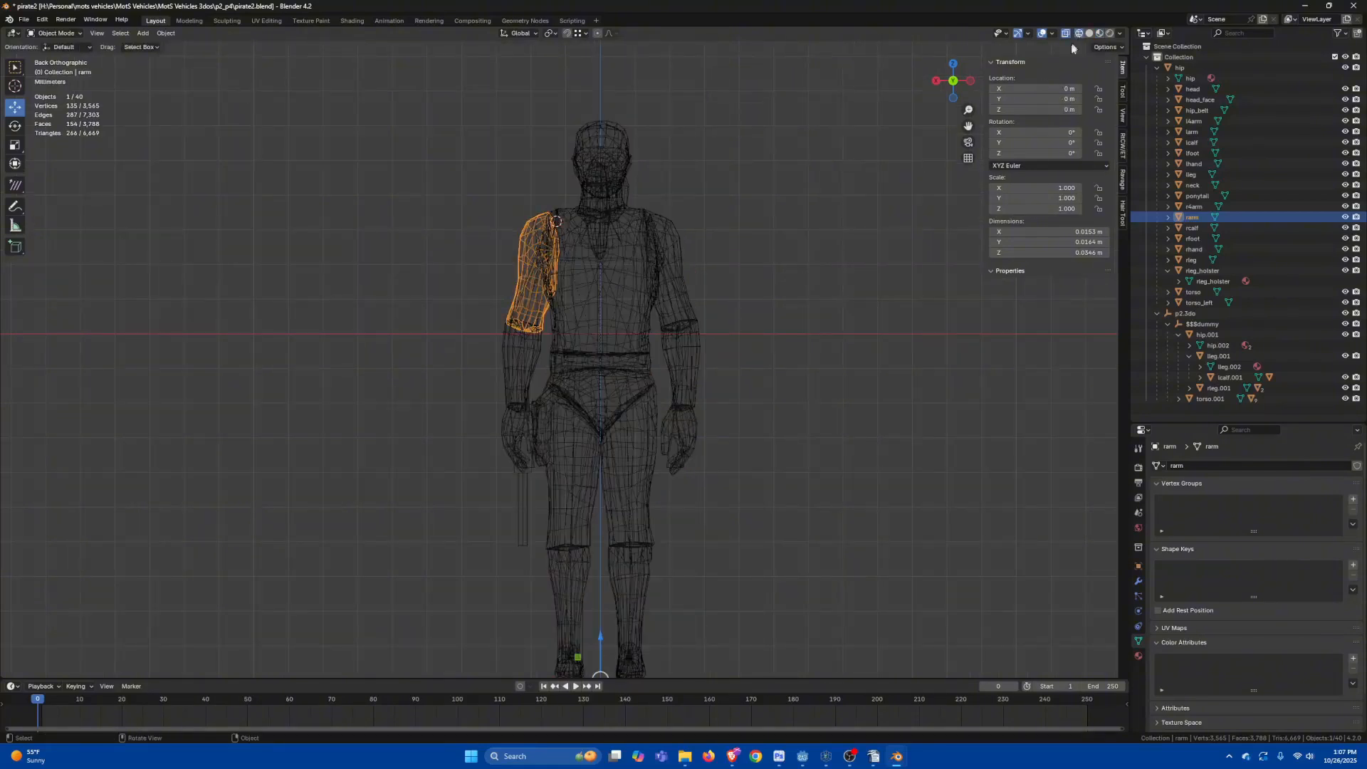
{"action": "scroll", "coordinate": [546, 311], "scroll_direction": "up", "scroll_amount": 1}
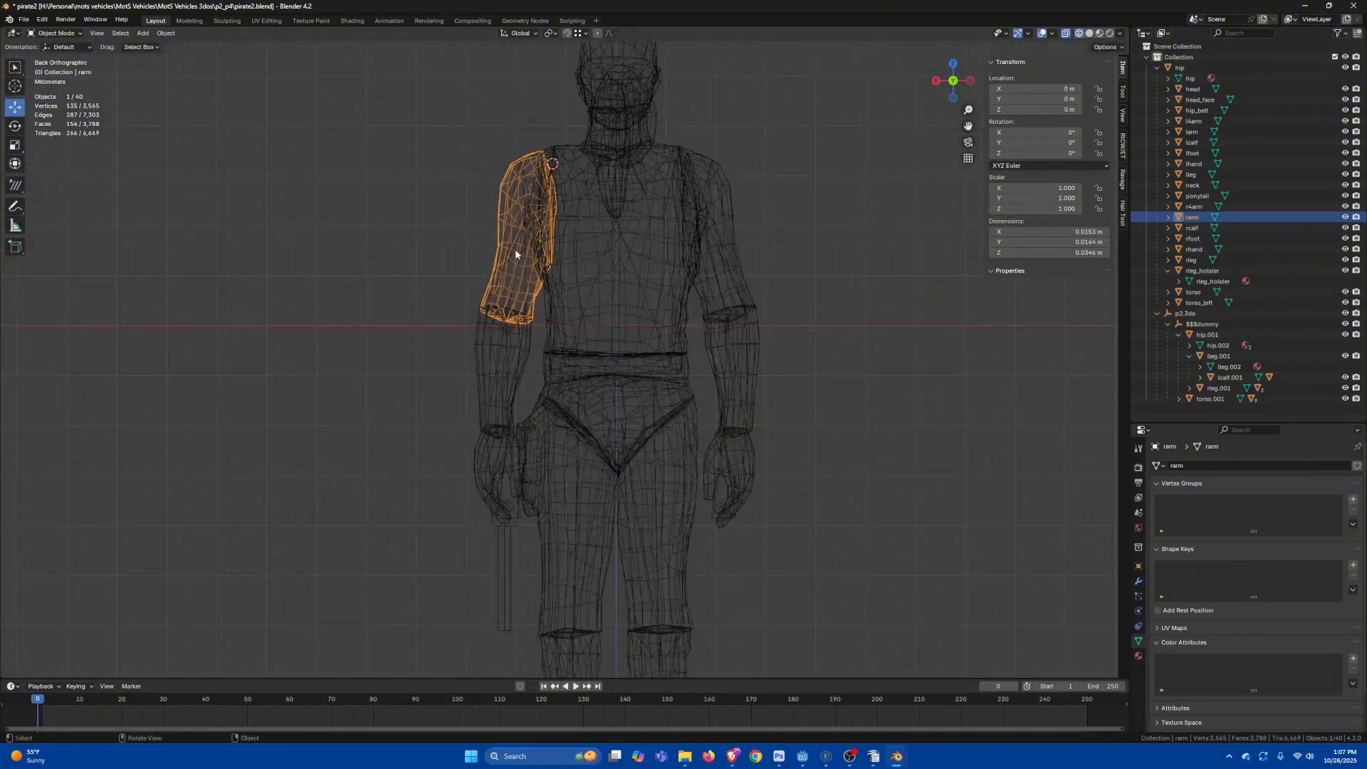
{"action": "left_click", "coordinate": [515, 249]}
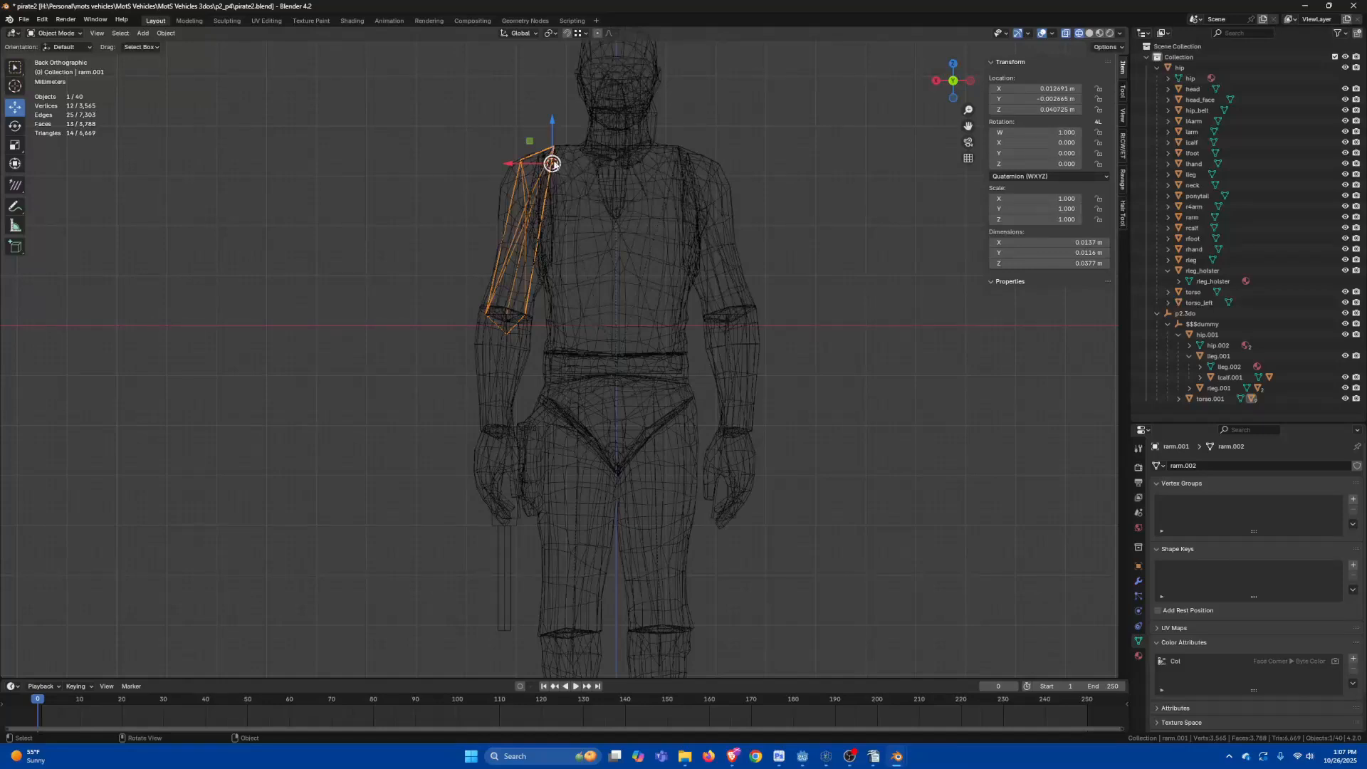
{"action": "left_click", "coordinate": [509, 317]}
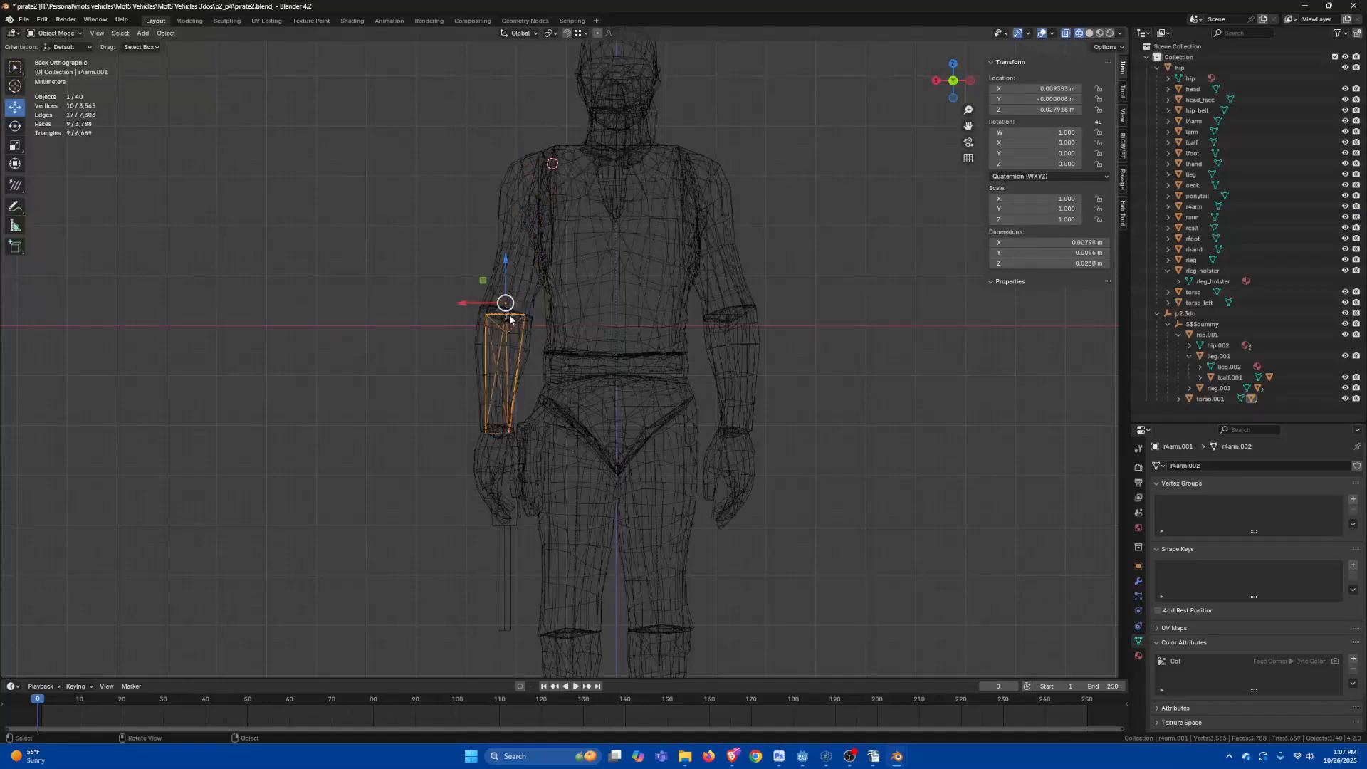
{"action": "left_click", "coordinate": [494, 439]}
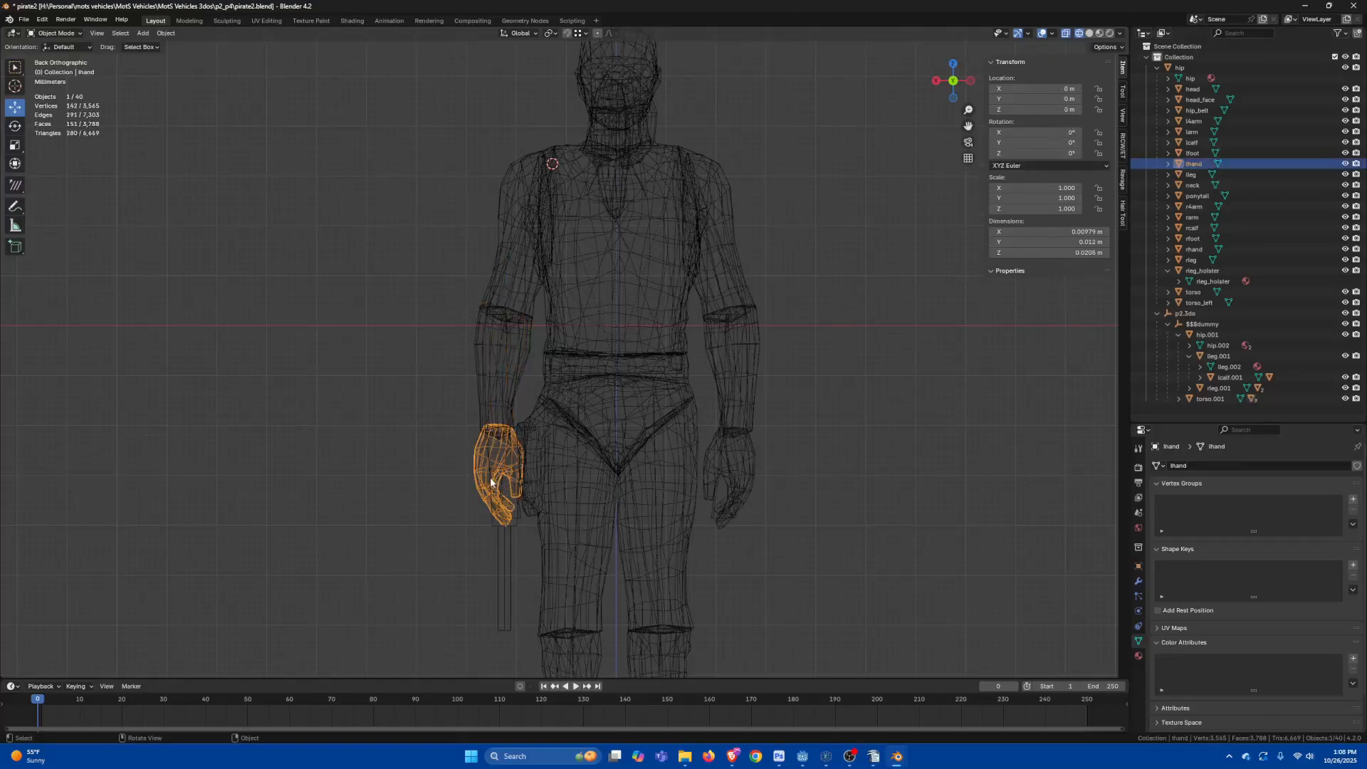
Step: Snap the 3D cursor to the origin of the original forearm mesh r4arm.001
{"action": "middle_click_drag", "start_coordinate": [550, 363], "coordinate": [559, 400]}
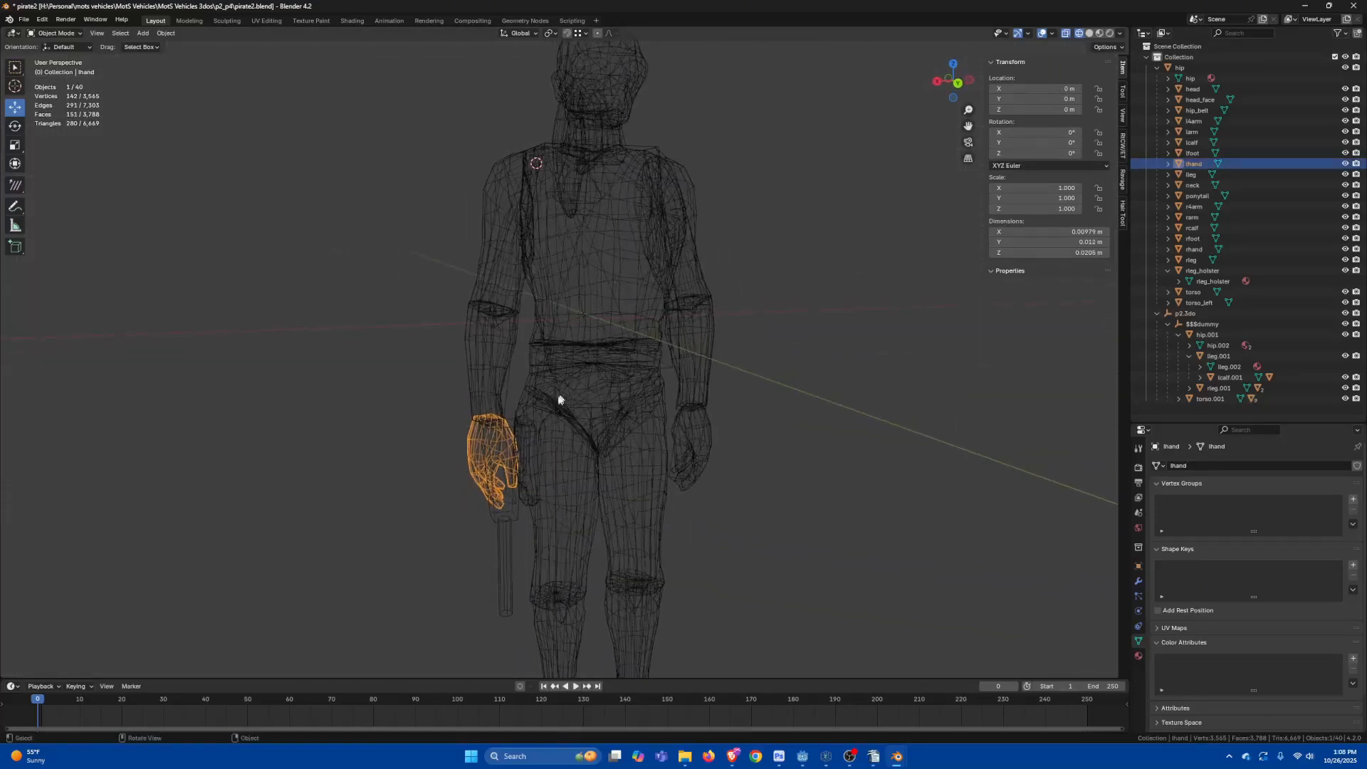
{"action": "left_click", "coordinate": [468, 351]}
{"action": "middle_click_drag", "start_coordinate": [492, 353], "coordinate": [593, 389]}
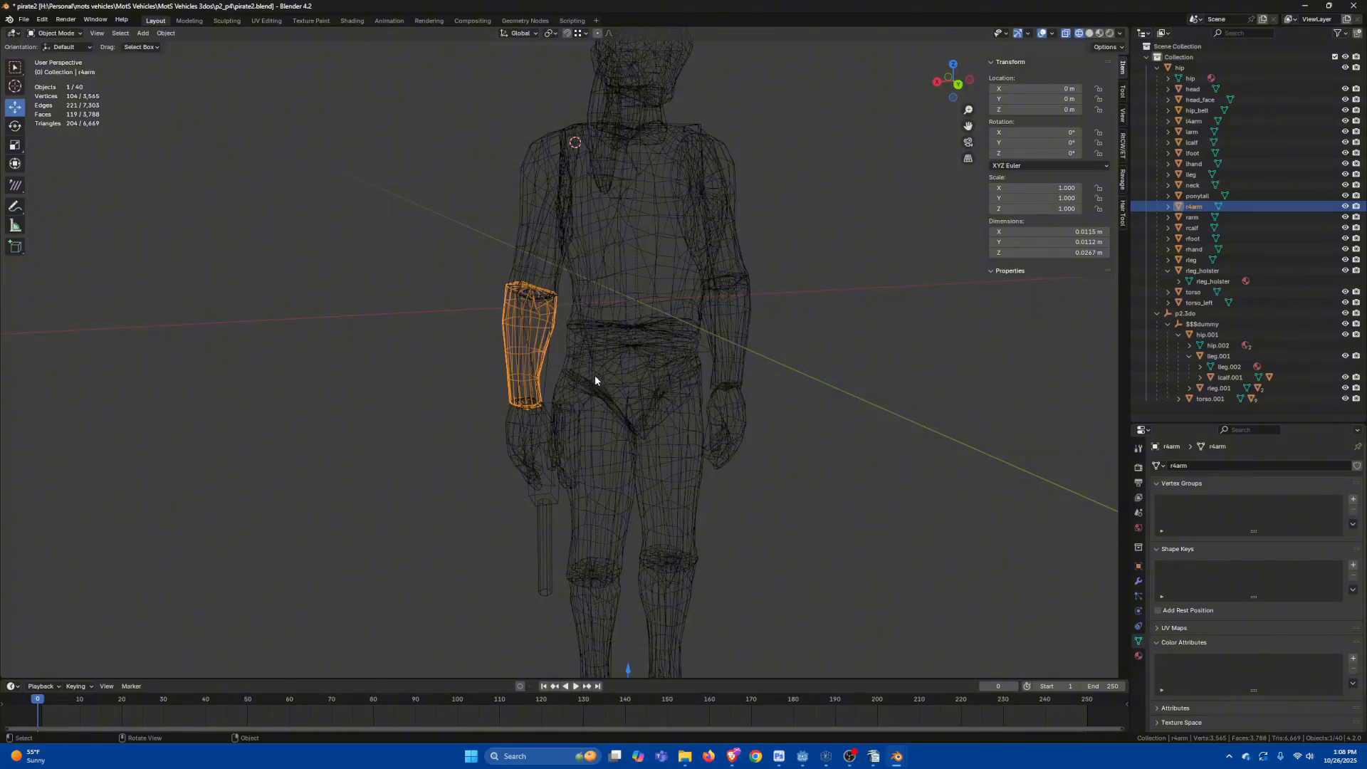
{"action": "left_click", "coordinate": [525, 322]}
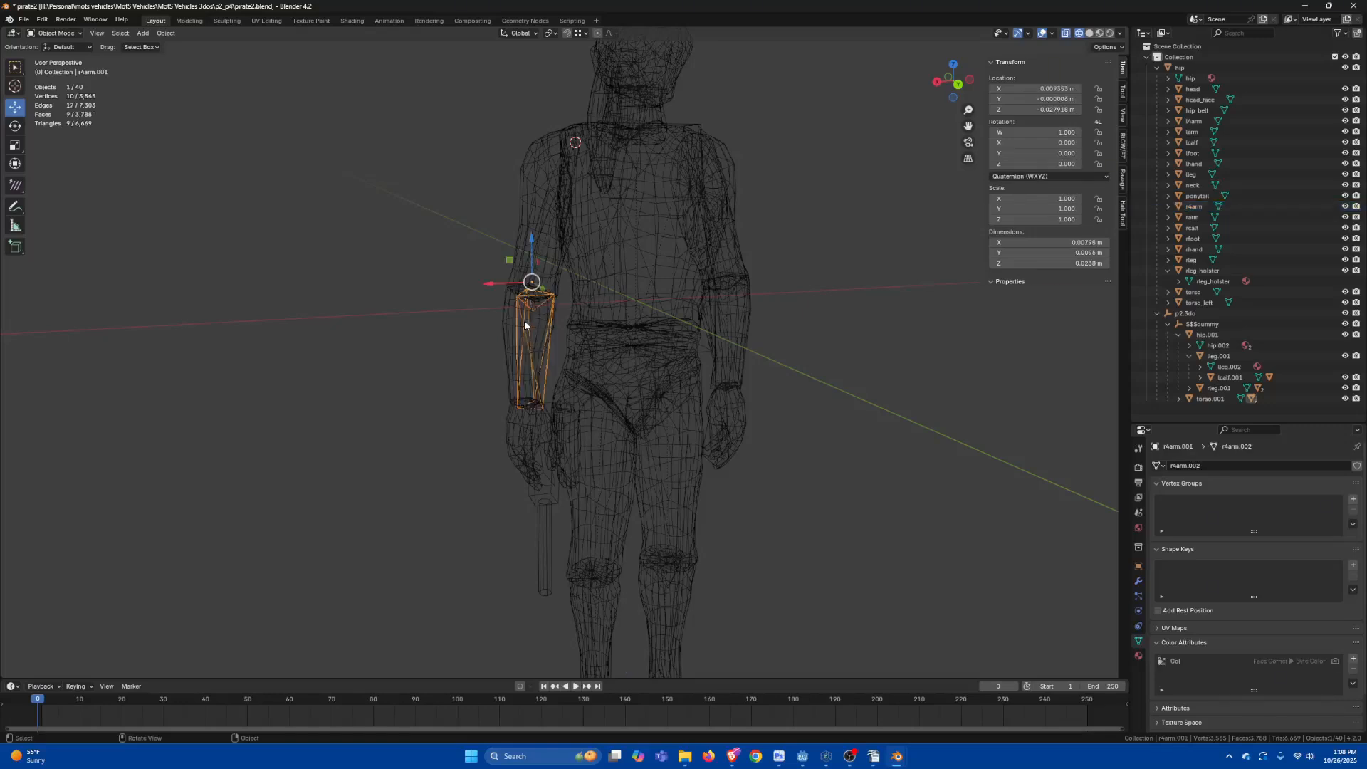
{"action": "left_click", "coordinate": [166, 33]}
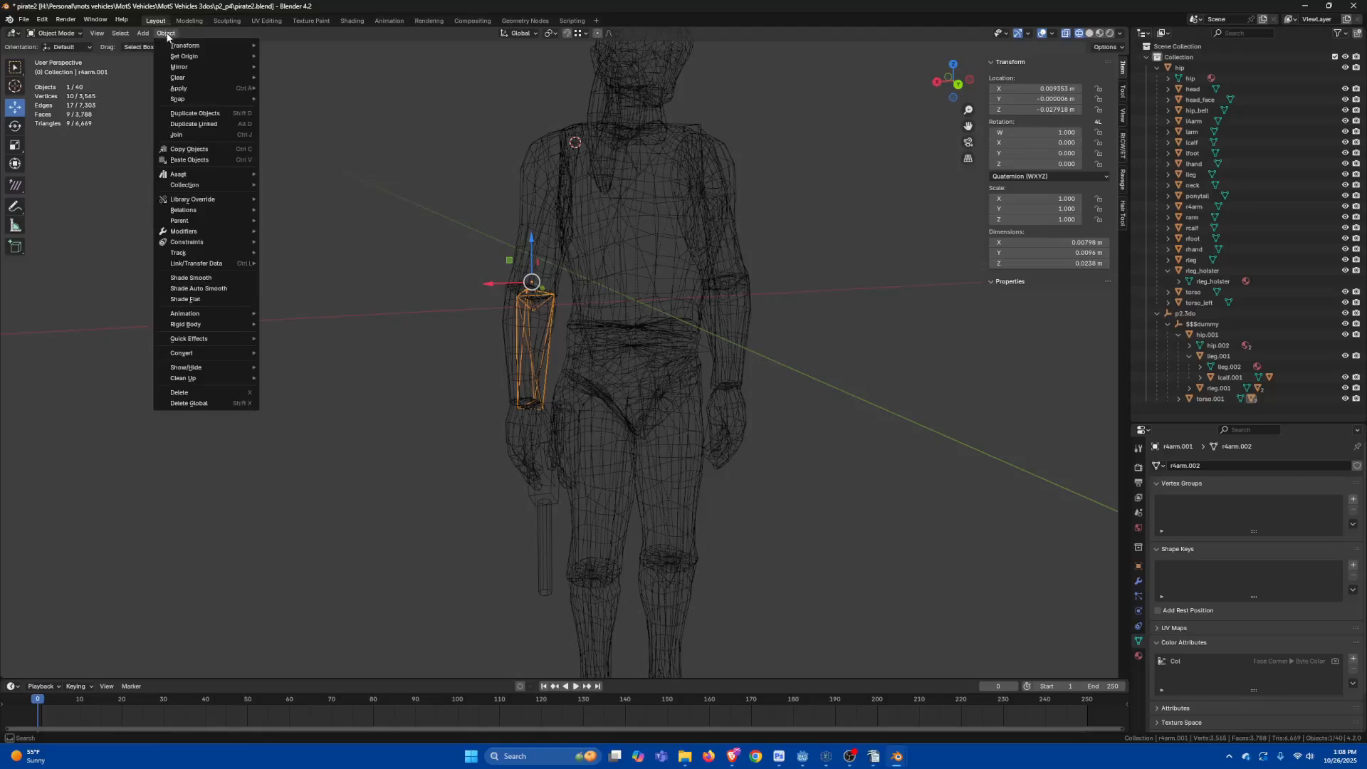
{"action": "mouse_move", "coordinate": [179, 99]}
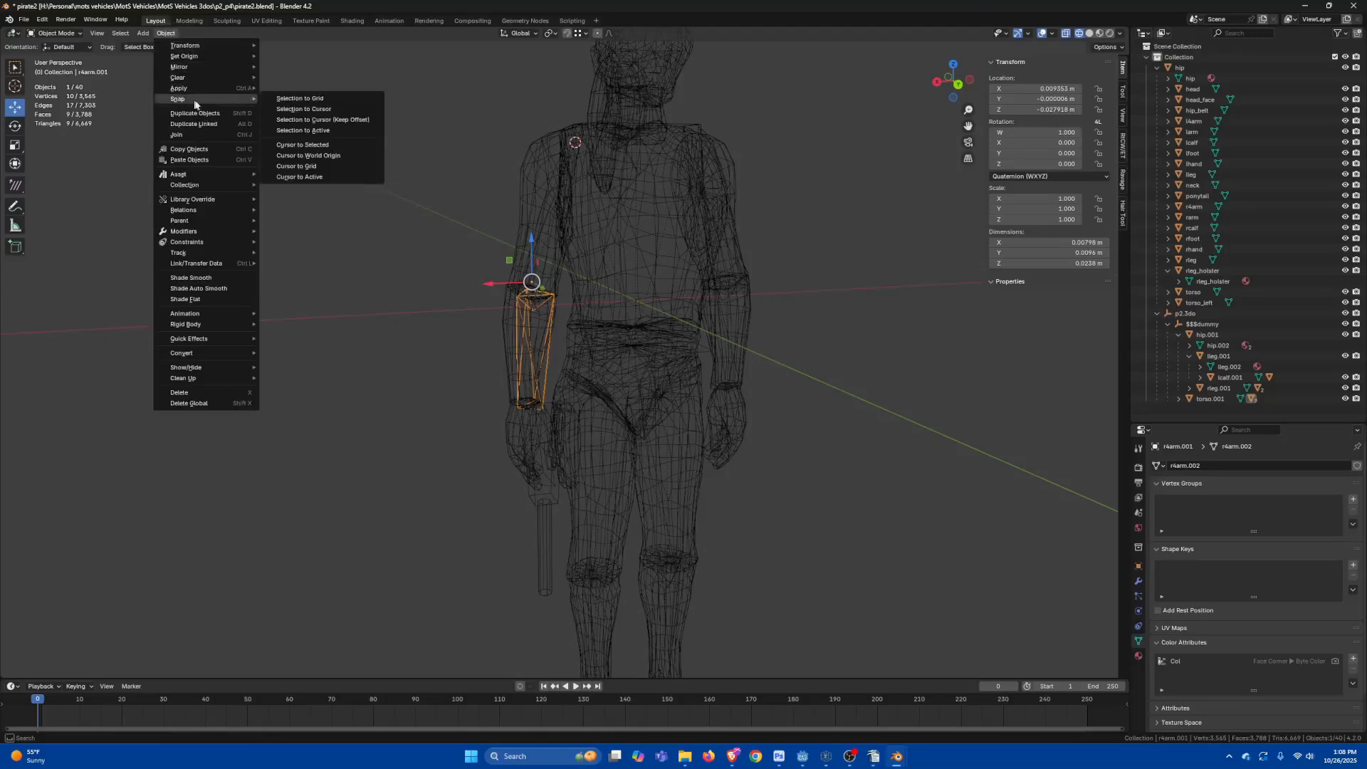
{"action": "left_click", "coordinate": [297, 144]}
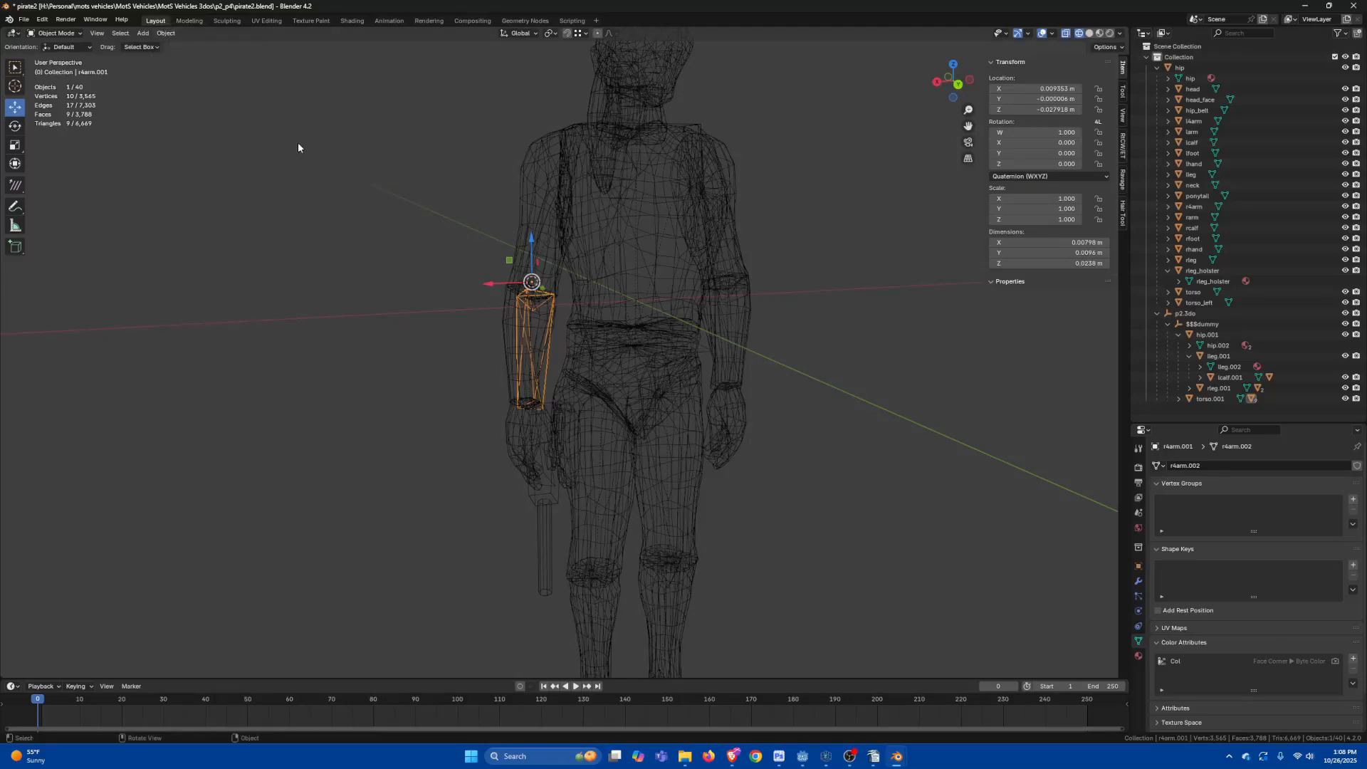
Step: Set the origin of the replacement forearm mesh r4arm to the 3D cursor
{"action": "left_click", "coordinate": [501, 321]}
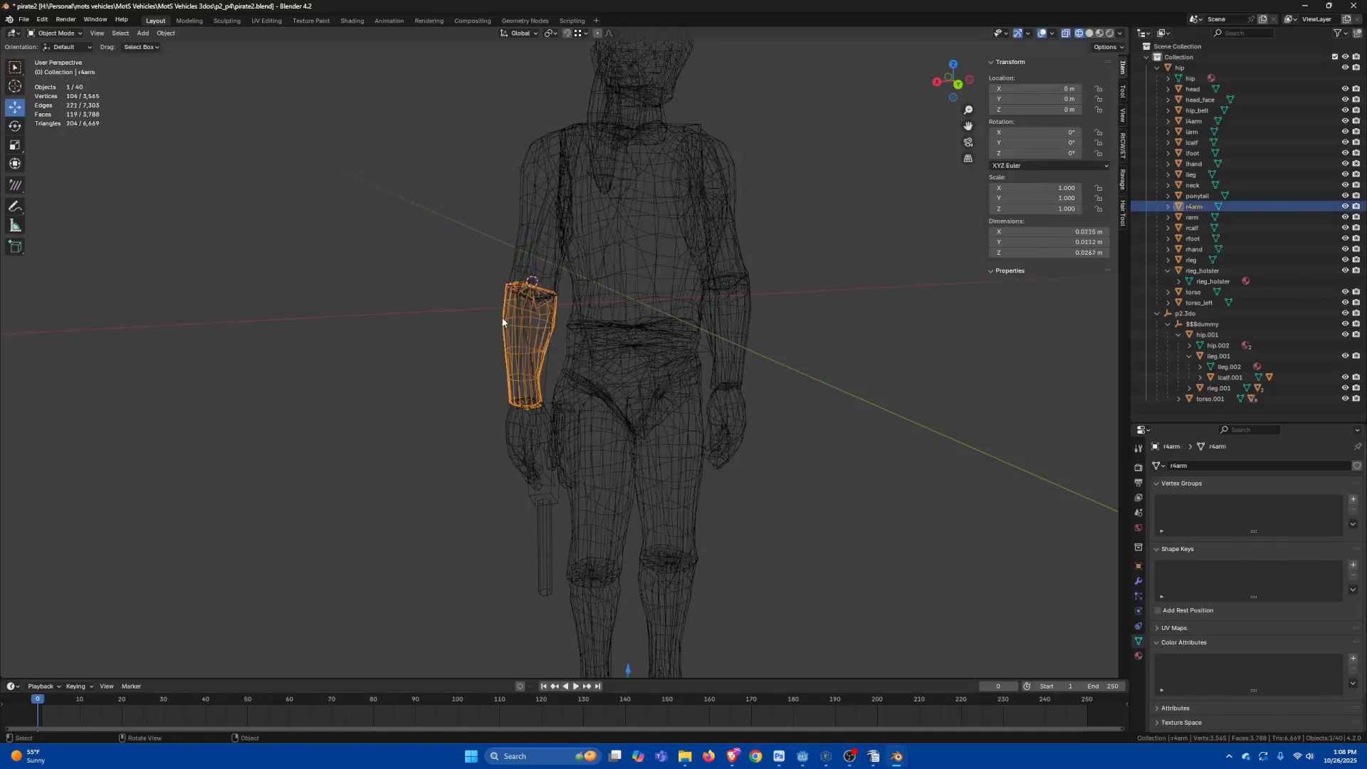
{"action": "left_click", "coordinate": [165, 33]}
{"action": "mouse_move", "coordinate": [184, 57]}
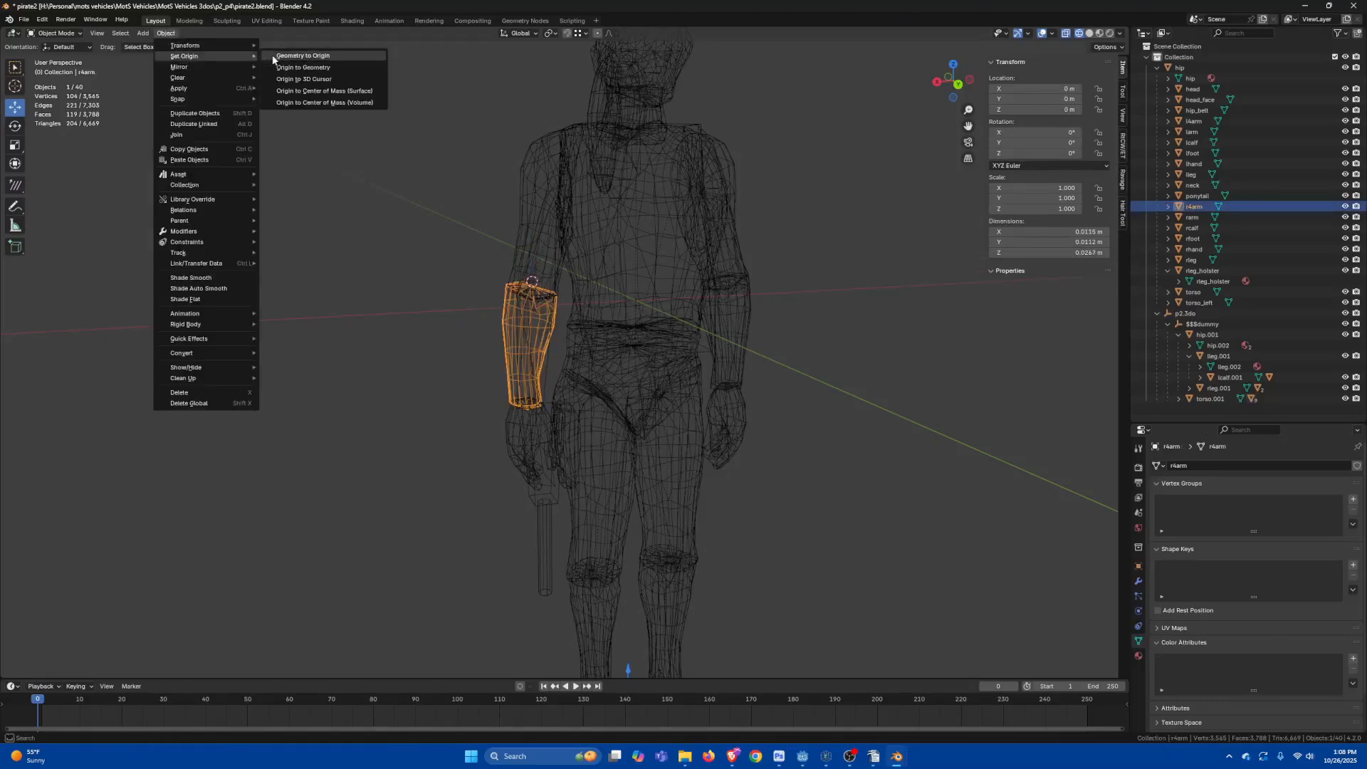
{"action": "left_click", "coordinate": [295, 79]}
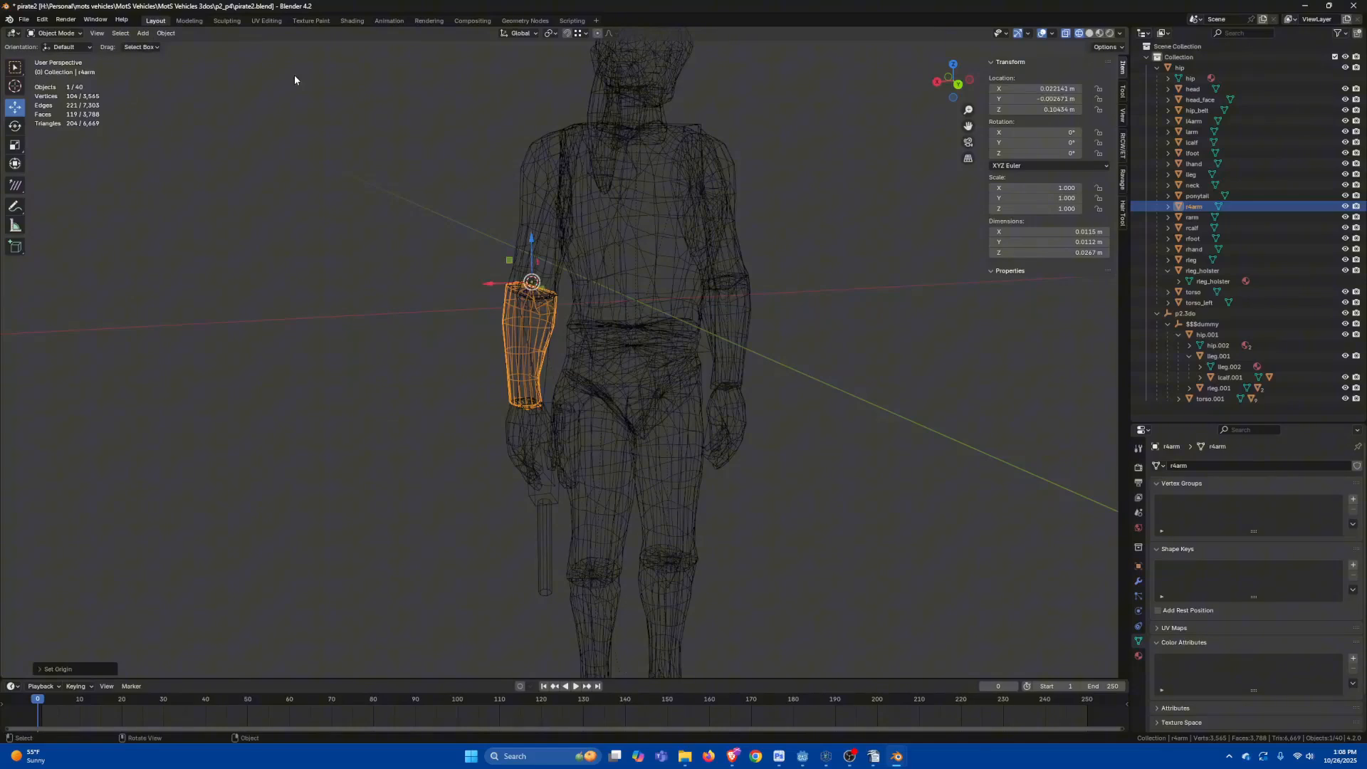
{"action": "middle_click_drag", "start_coordinate": [295, 79], "coordinate": [632, 369]}
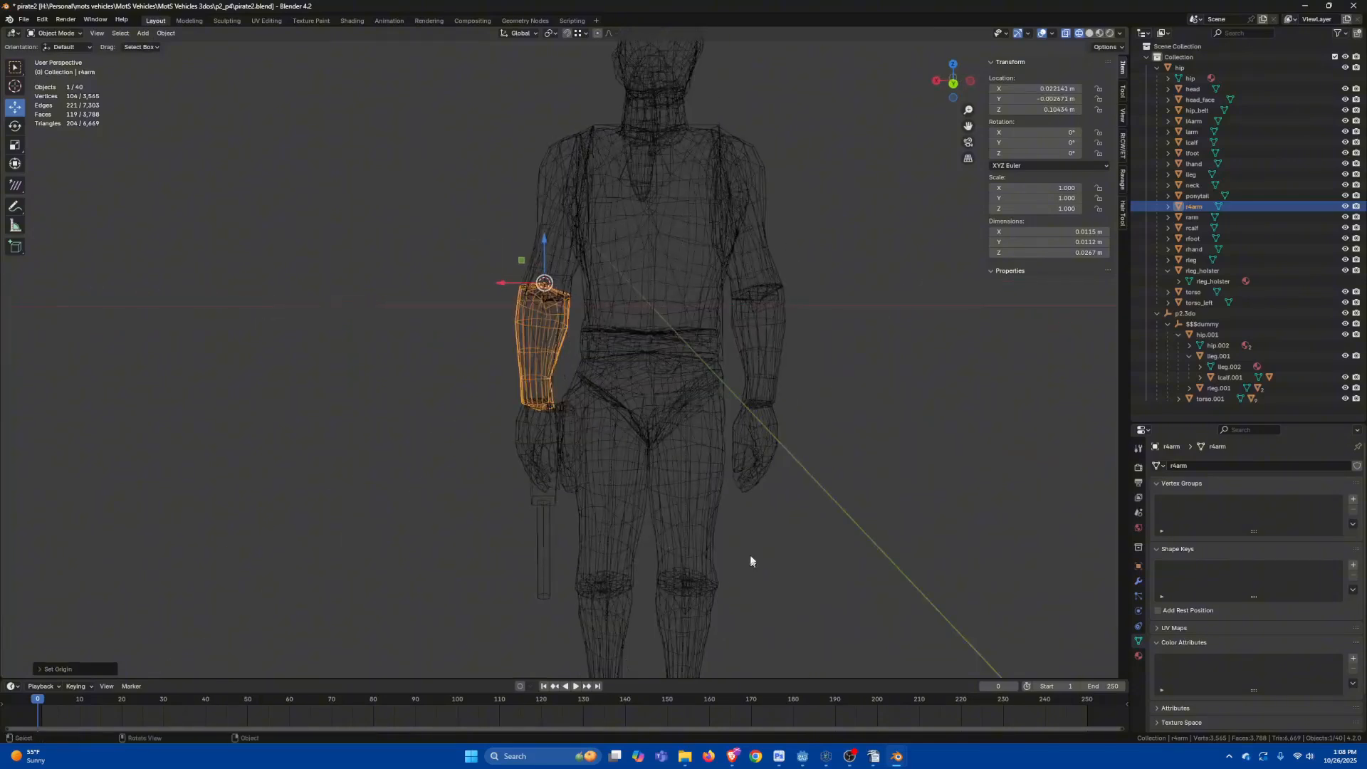
Step: Restore textured shading in the back view and delete the appended p2.3do empty with its entire hierarchy
{"action": "key", "text": "shift+z"}
{"action": "key", "text": "ctrl+KP_1"}
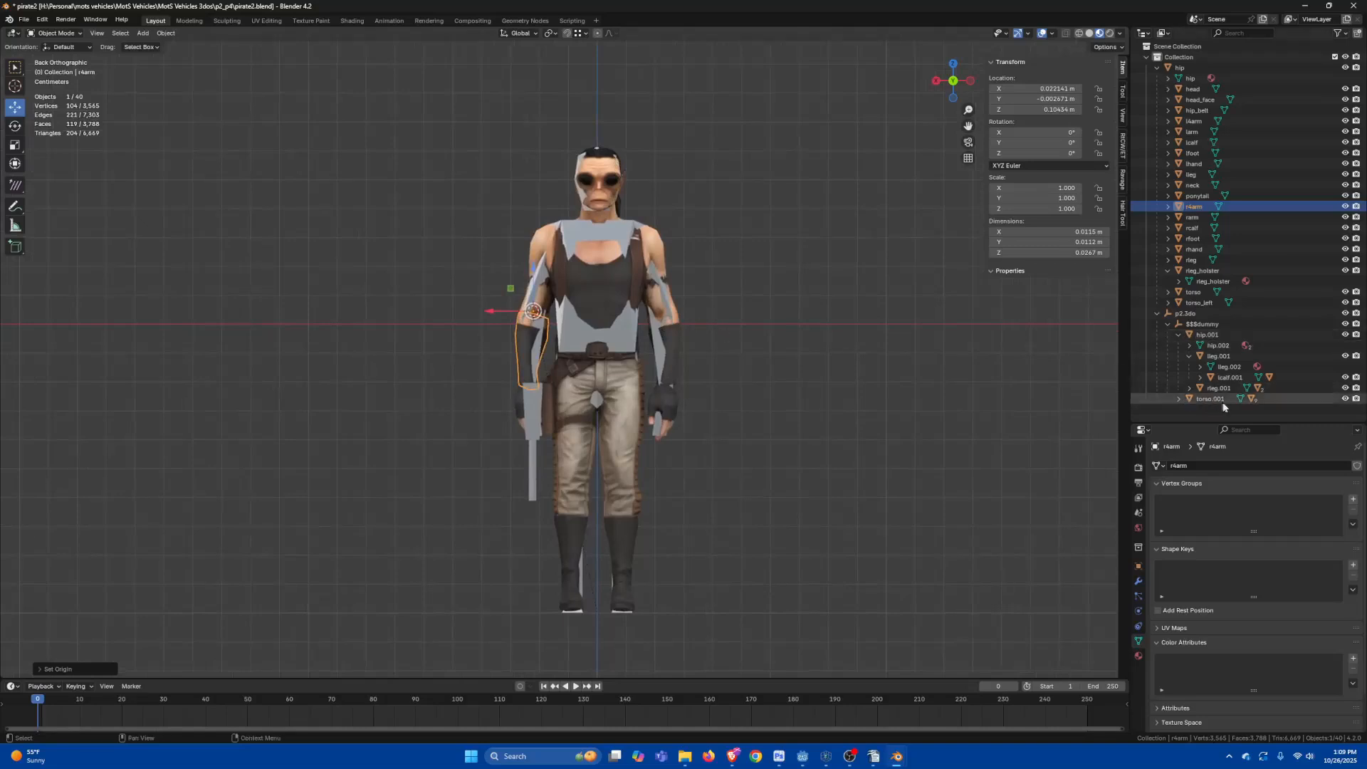
{"action": "left_click", "coordinate": [1196, 313]}
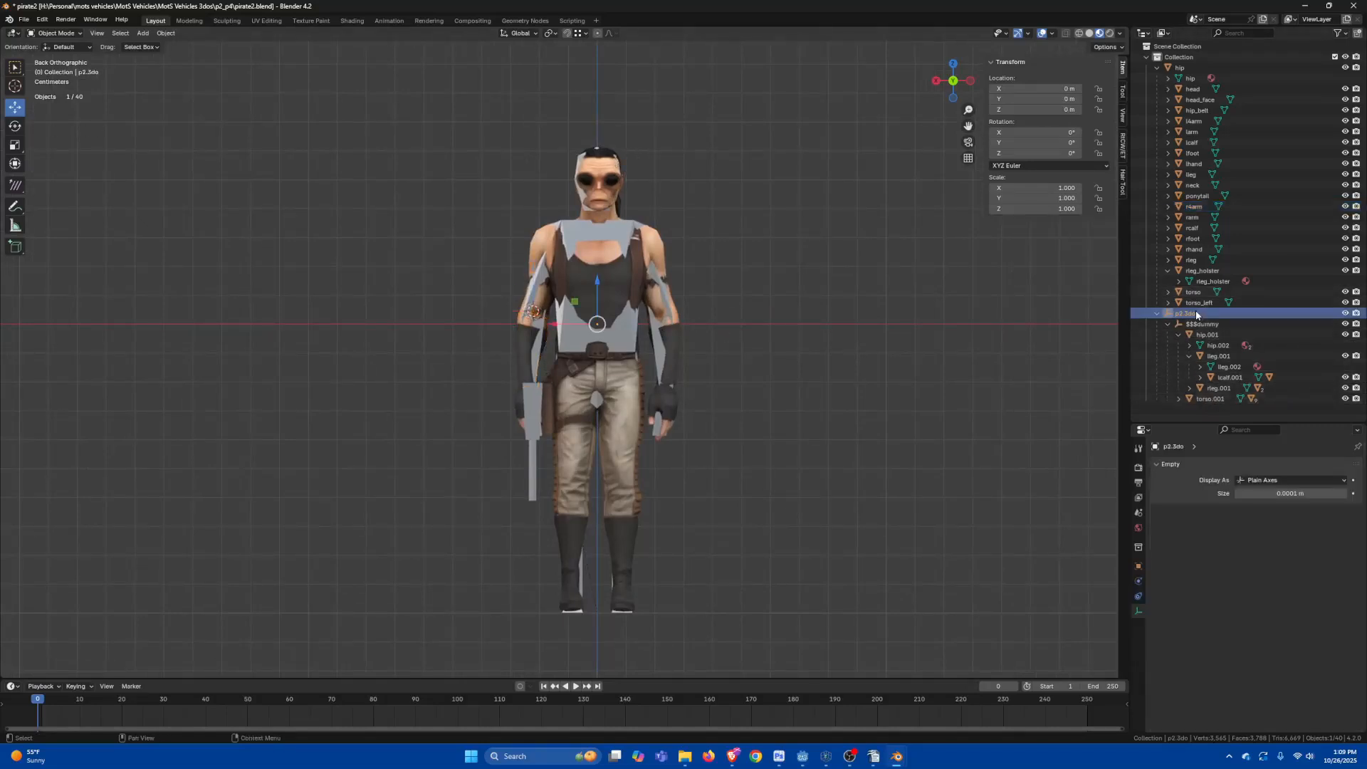
{"action": "right_click", "coordinate": [1197, 313]}
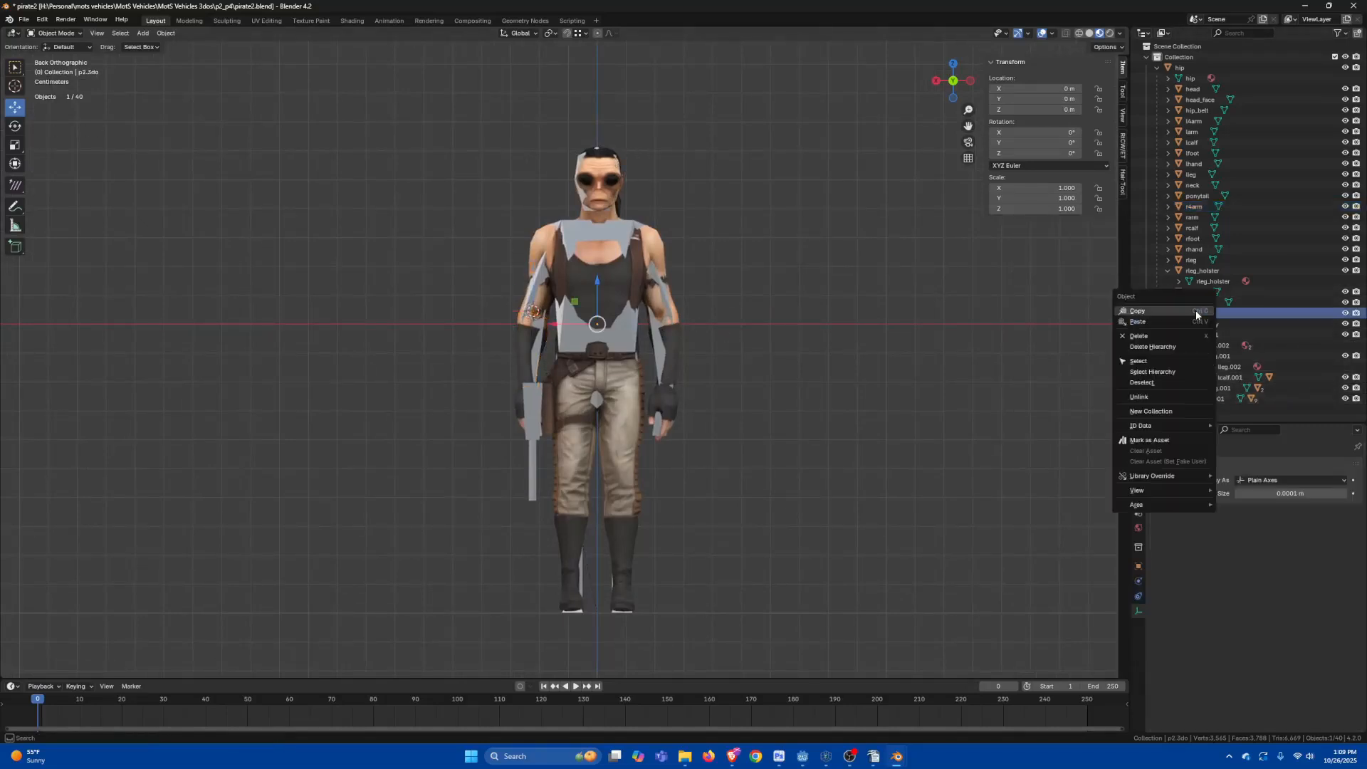
{"action": "left_click", "coordinate": [1167, 371]}
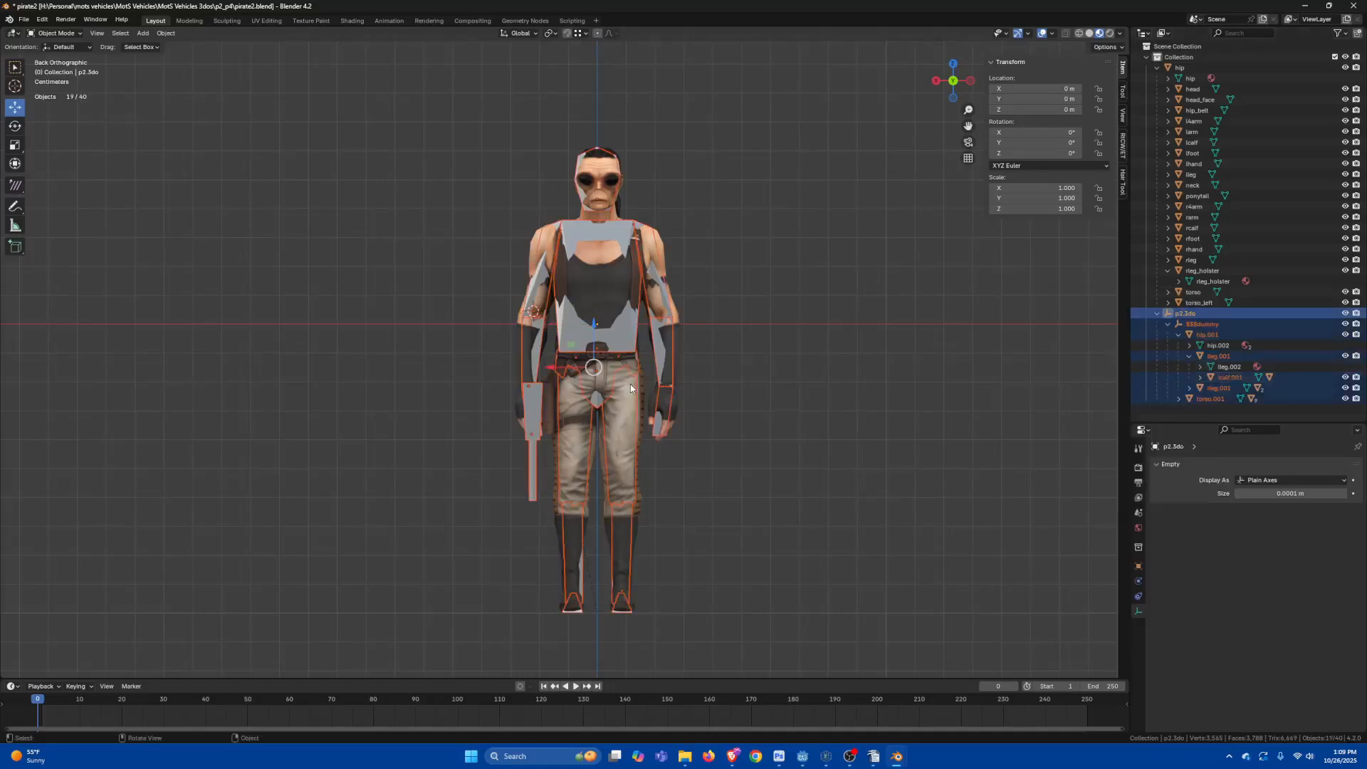
{"action": "key", "text": "Delete"}
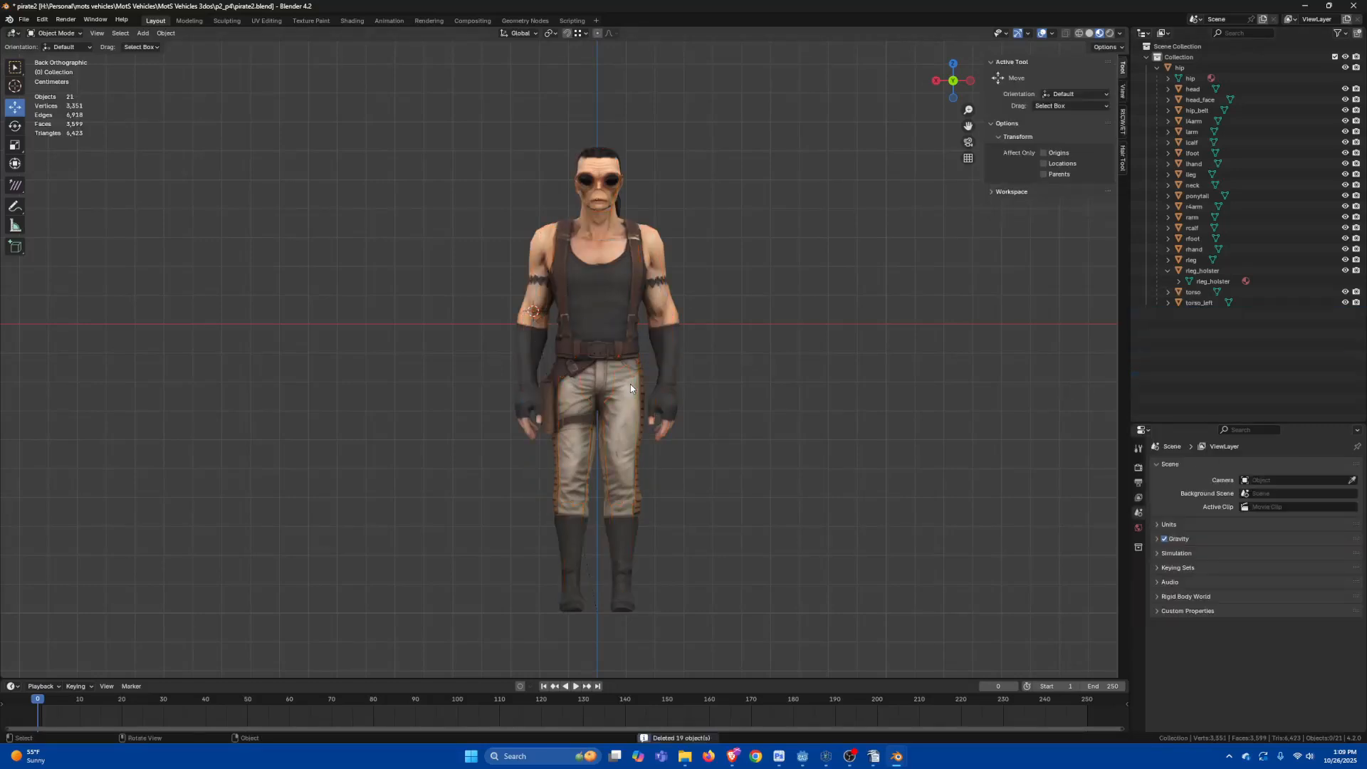
Step: Show the shader nodes of the rarm mesh and replace the pirate_torso image texture with pirate_torso_low.png
{"action": "middle_click_drag", "start_coordinate": [630, 383], "coordinate": [656, 457]}
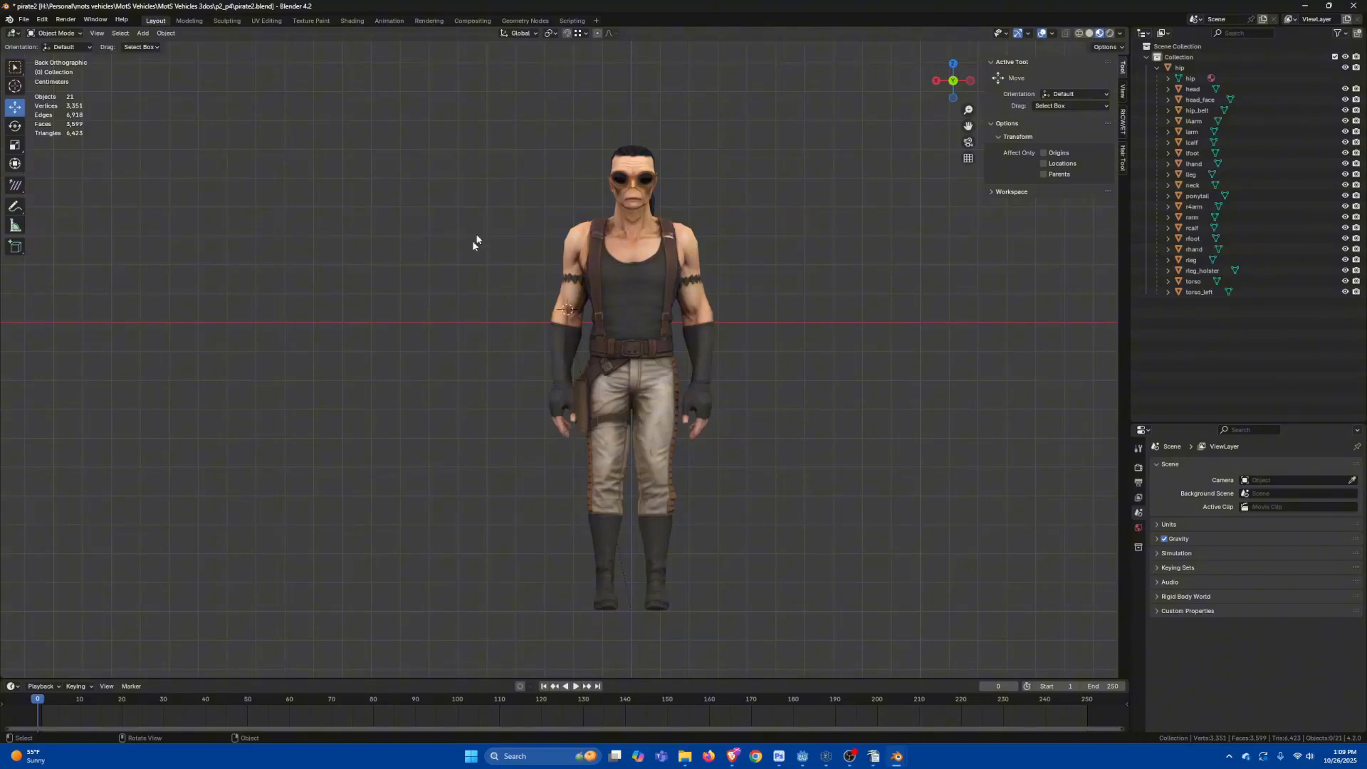
{"action": "middle_click_drag", "start_coordinate": [472, 241], "coordinate": [508, 288]}
{"action": "key", "text": "ctrl+KP_1"}
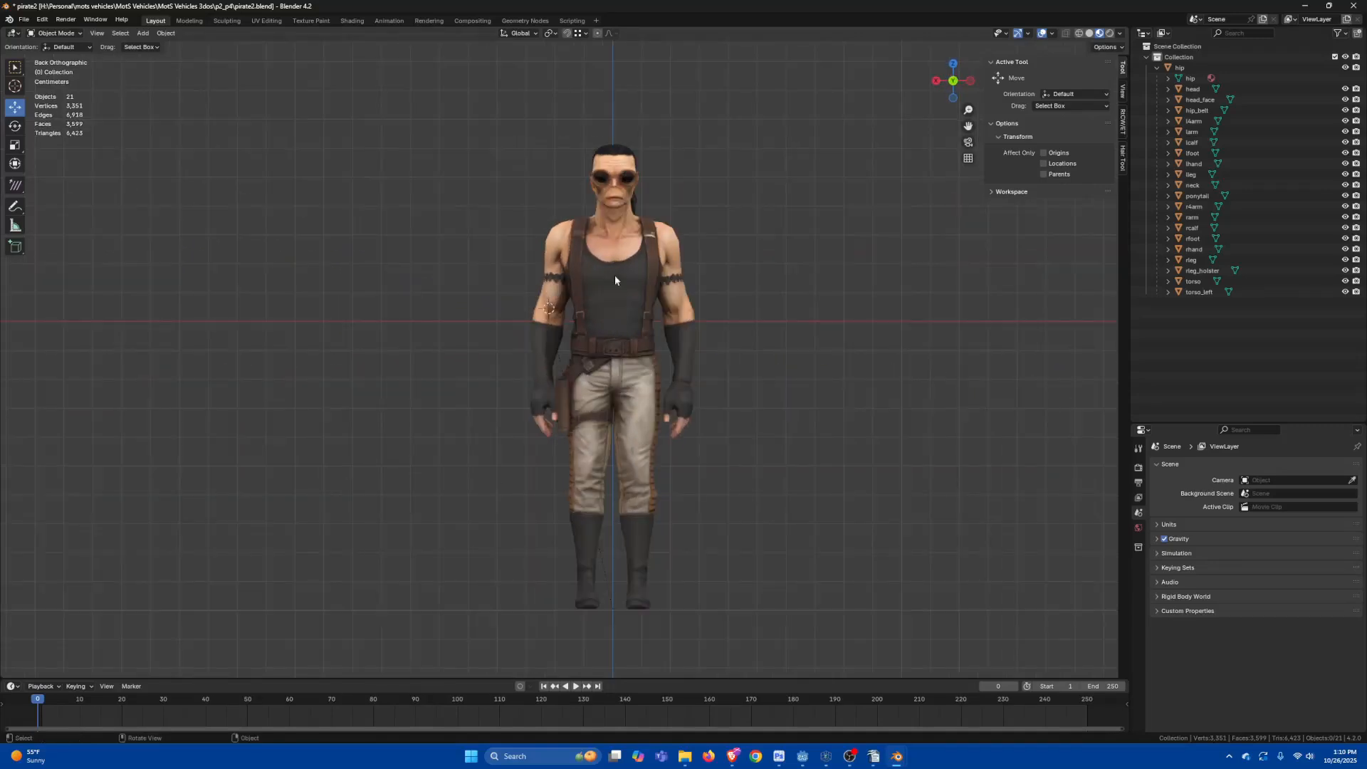
{"action": "left_click", "coordinate": [548, 245]}
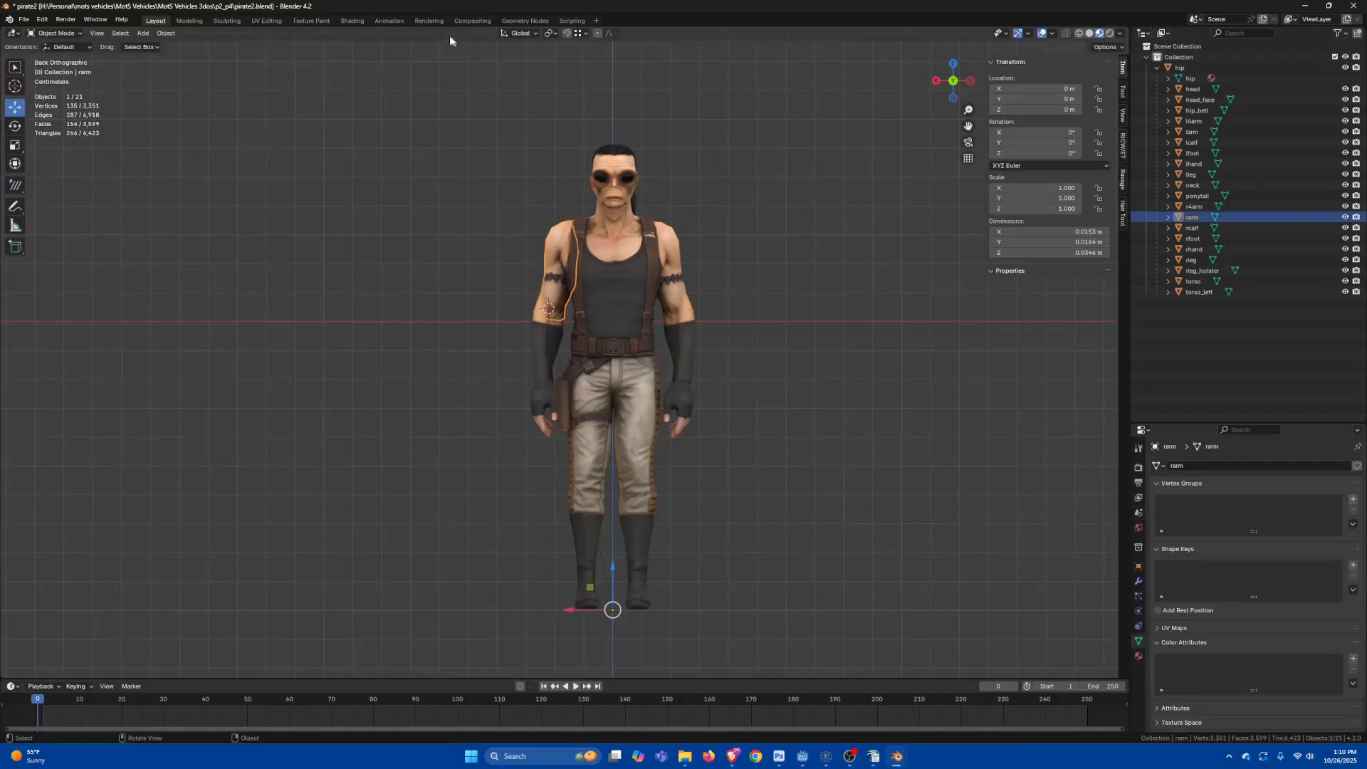
{"action": "left_click", "coordinate": [352, 21]}
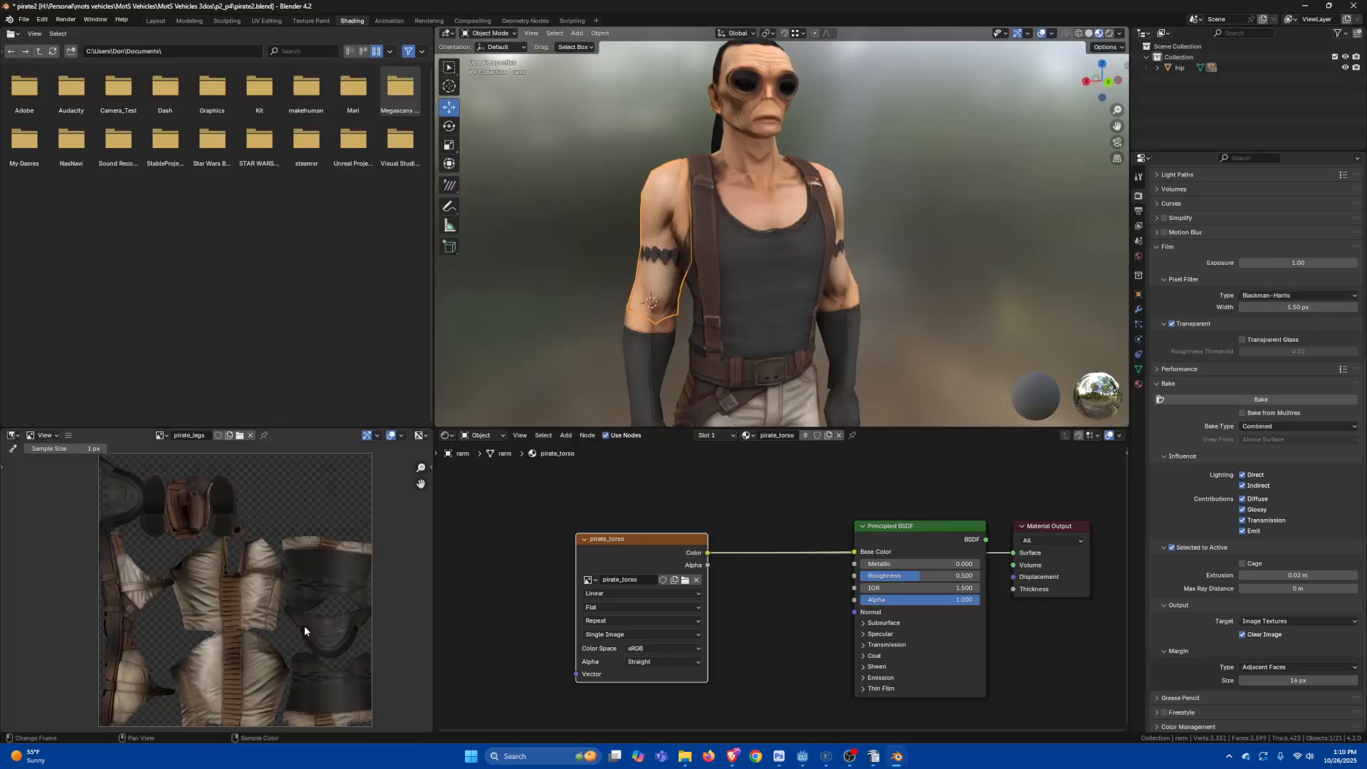
{"action": "left_click", "coordinate": [685, 580]}
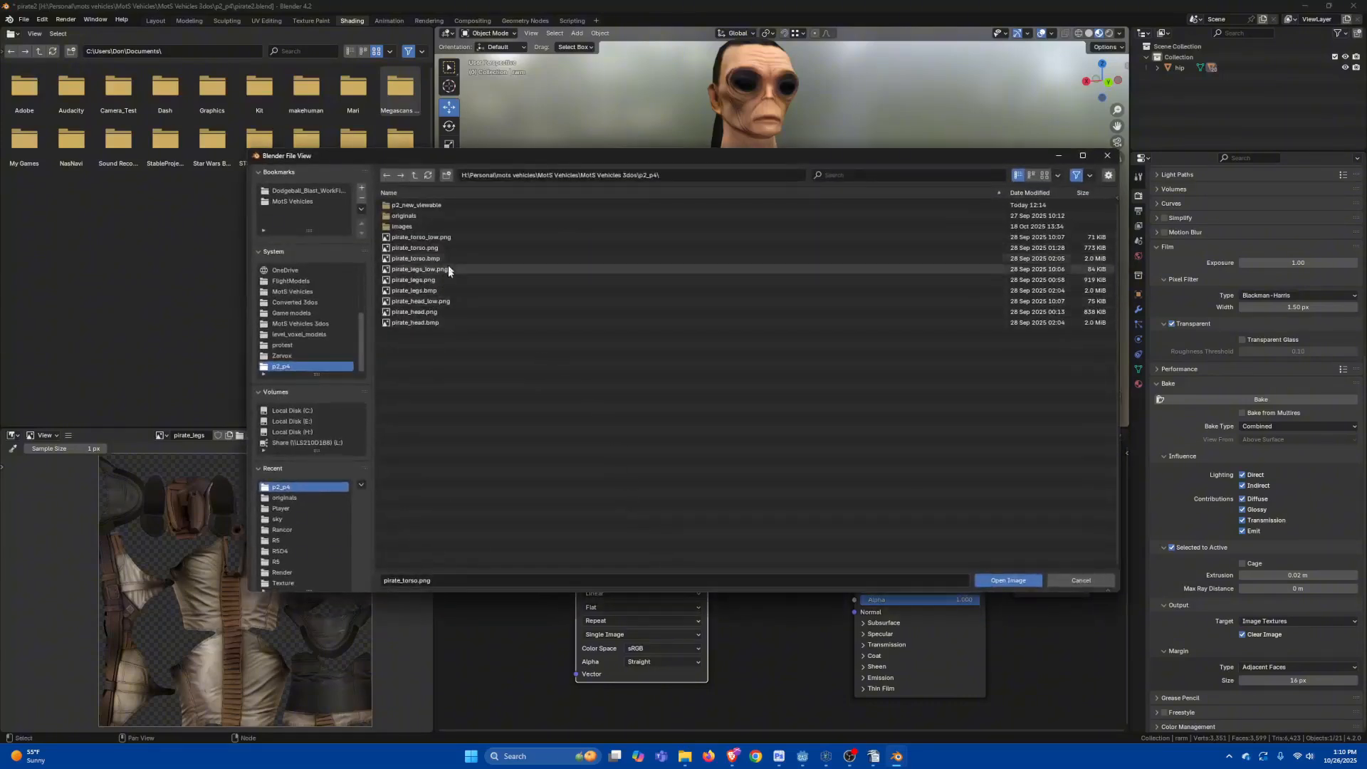
{"action": "double_click", "coordinate": [491, 238]}
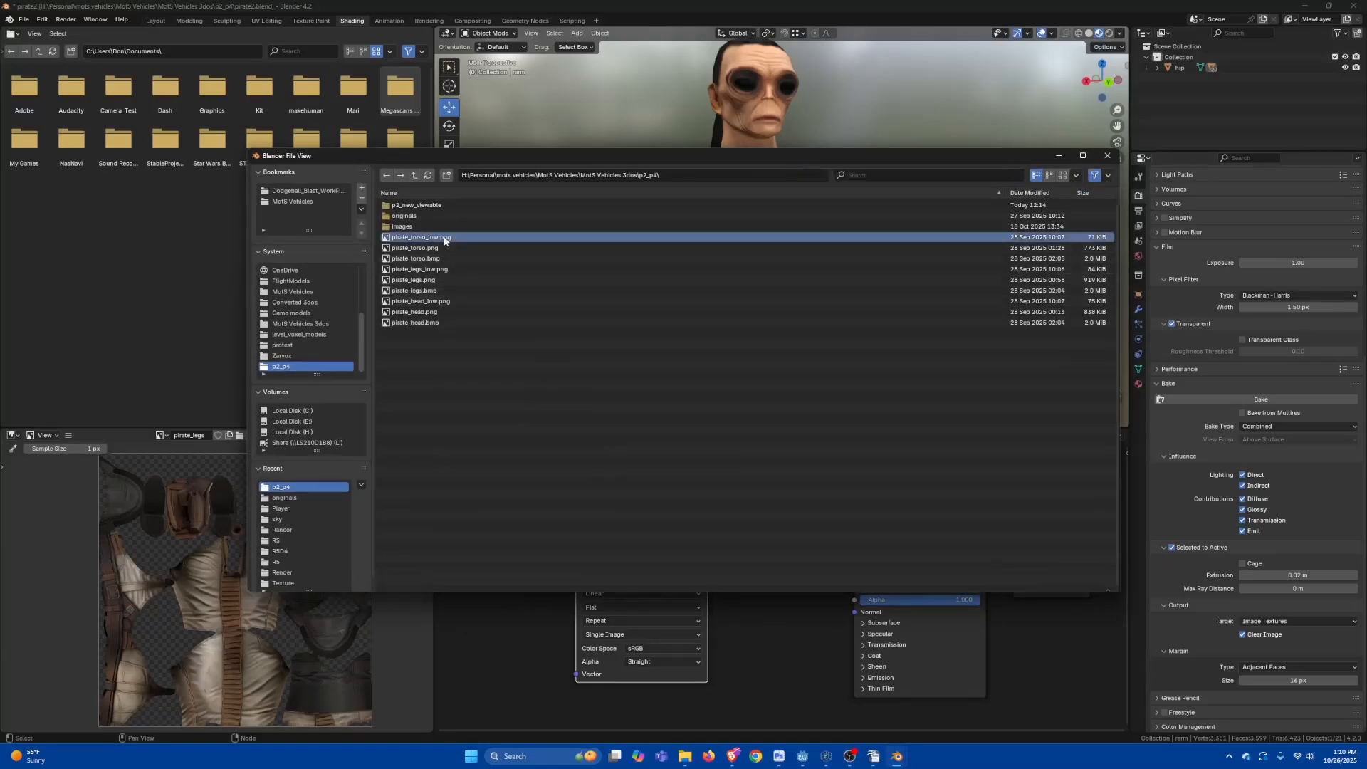
Step: Replace the image texture in the head_face mesh's pirate_head material with pirate_head_low.png
{"action": "scroll", "coordinate": [707, 264], "scroll_direction": "down", "scroll_amount": 2}
{"action": "left_click", "coordinate": [769, 146]}
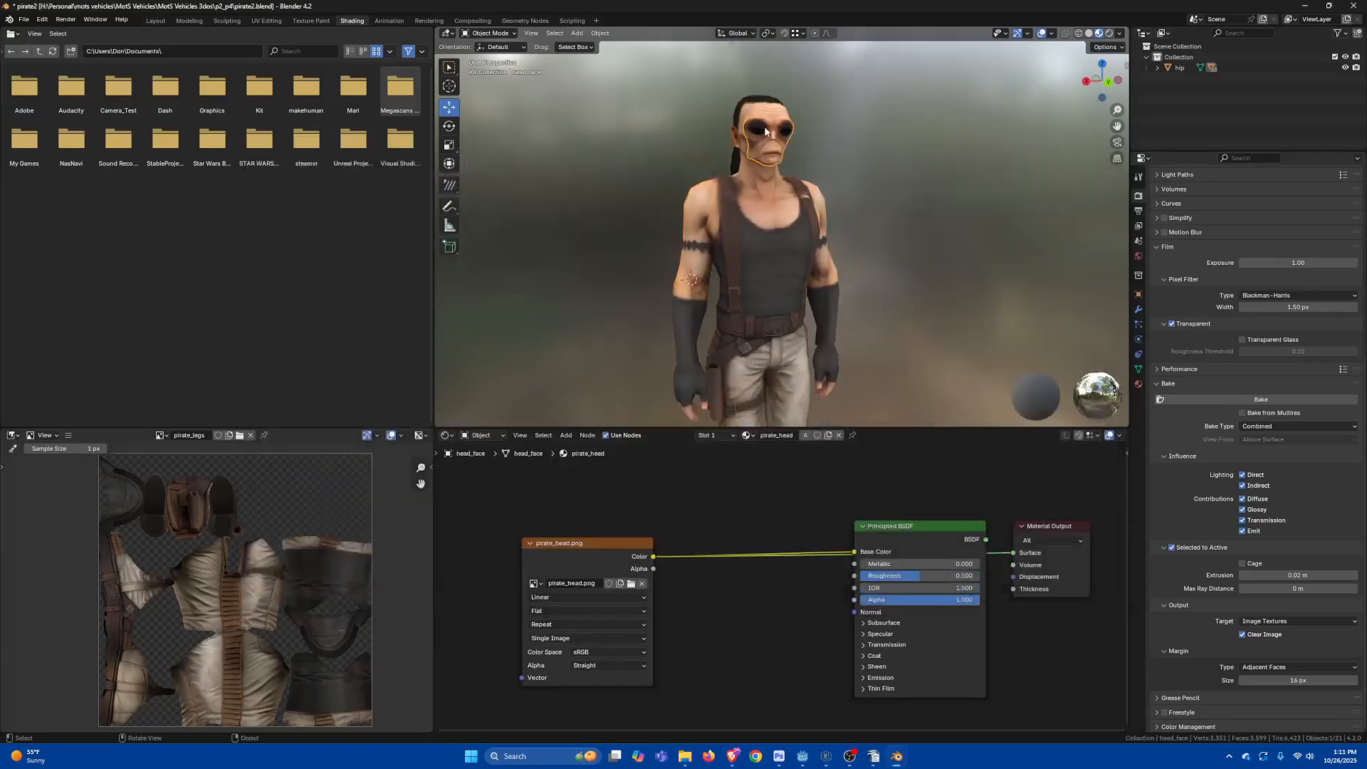
{"action": "left_click", "coordinate": [631, 584]}
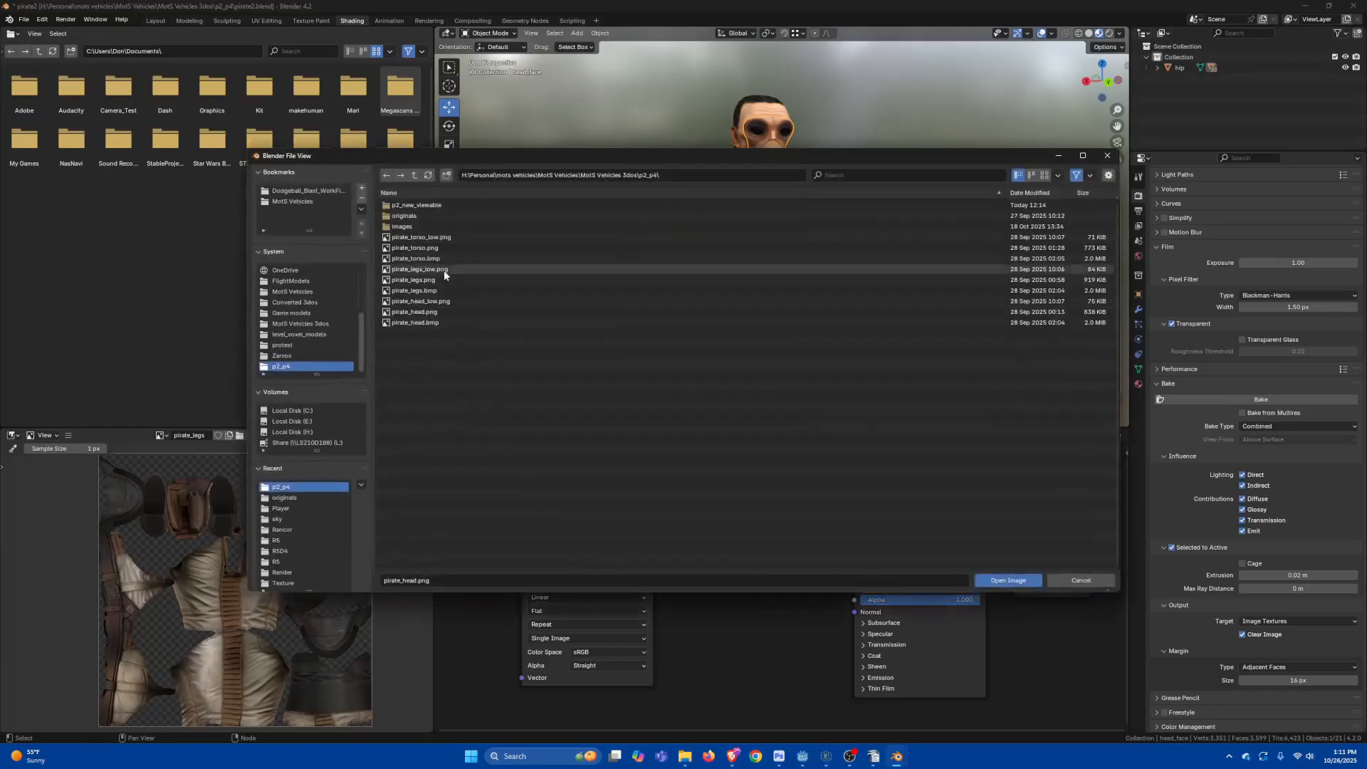
{"action": "double_click", "coordinate": [438, 301]}
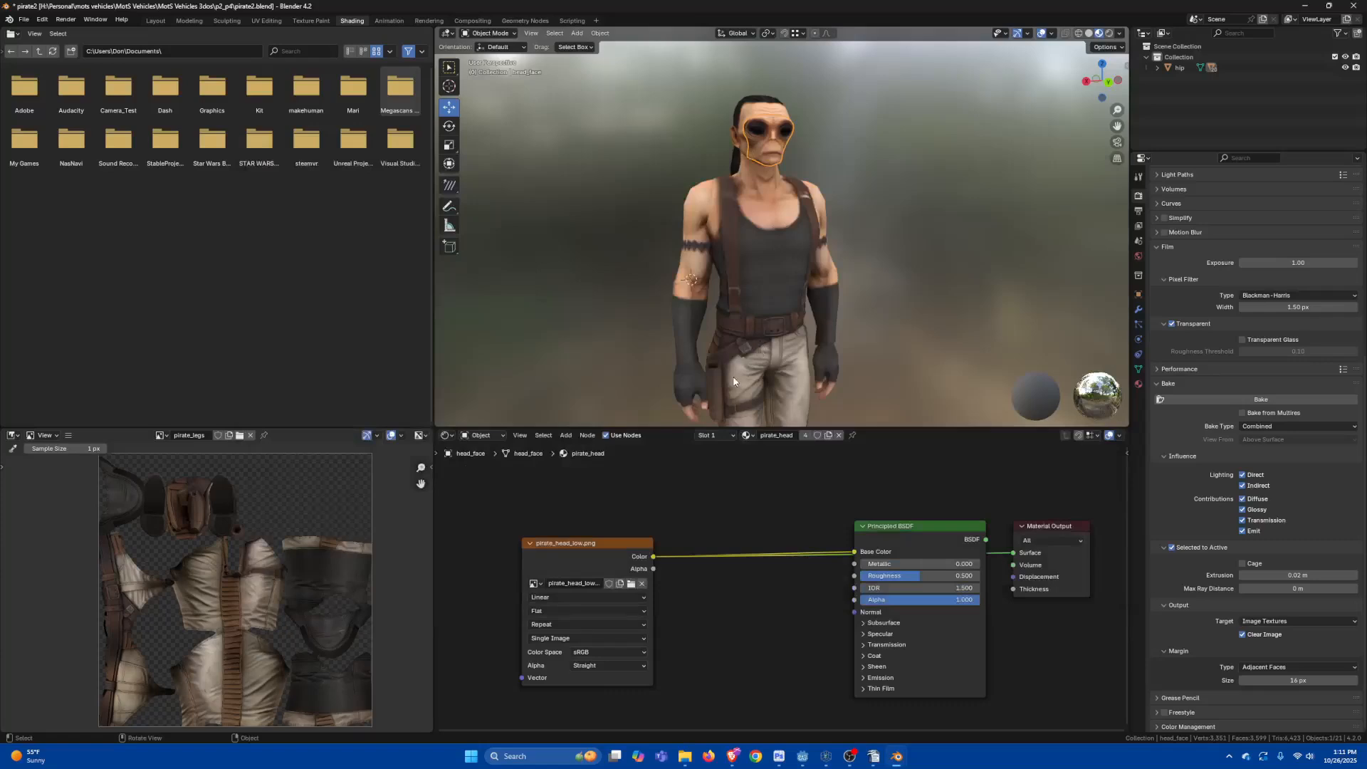
Step: Replace the image texture in the rleg mesh's pirate_legs material with pirate_legs_low.png
{"action": "left_click", "coordinate": [736, 379]}
{"action": "left_click", "coordinate": [636, 590]}
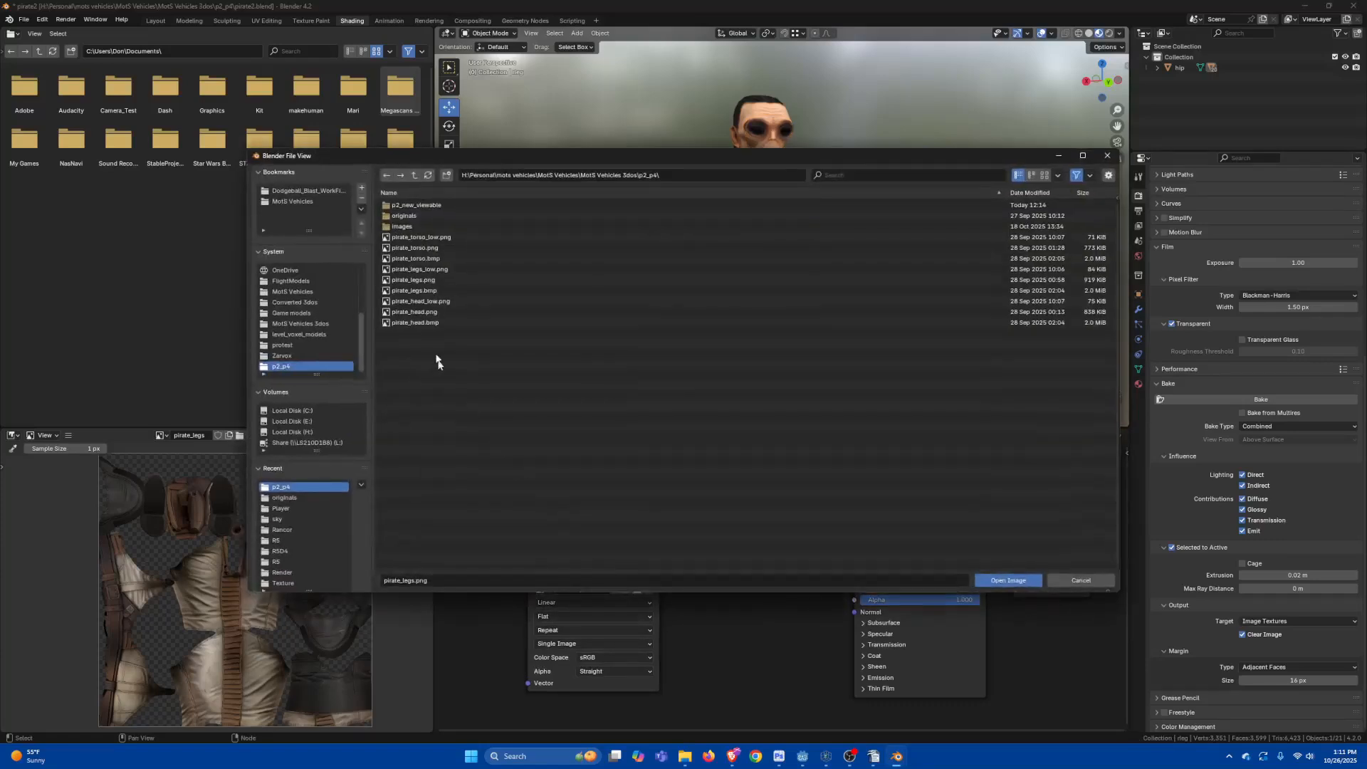
{"action": "double_click", "coordinate": [435, 272]}
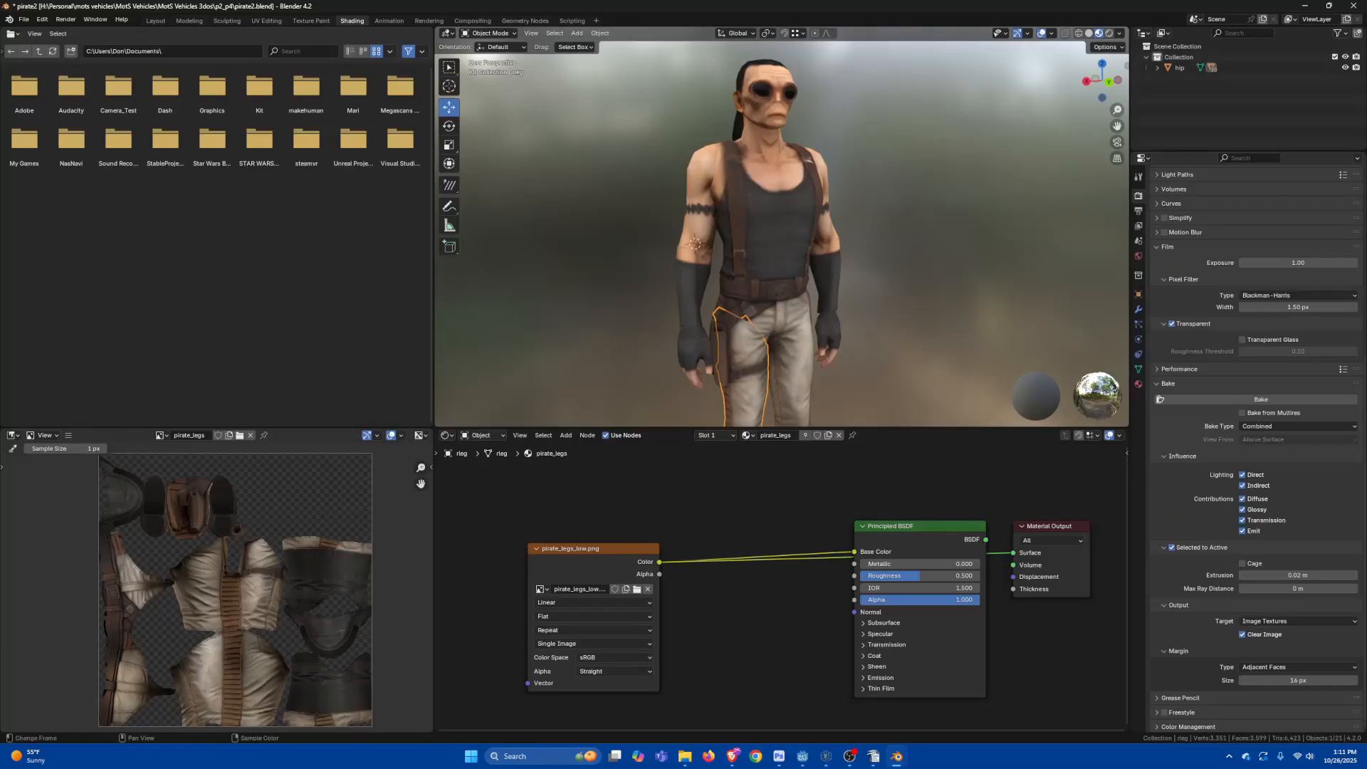
Step: Return to the Layout workspace, select the hip mesh and view the Sith Game Engine 3D Model (.3do) export options without exporting
{"action": "left_click", "coordinate": [155, 20]}
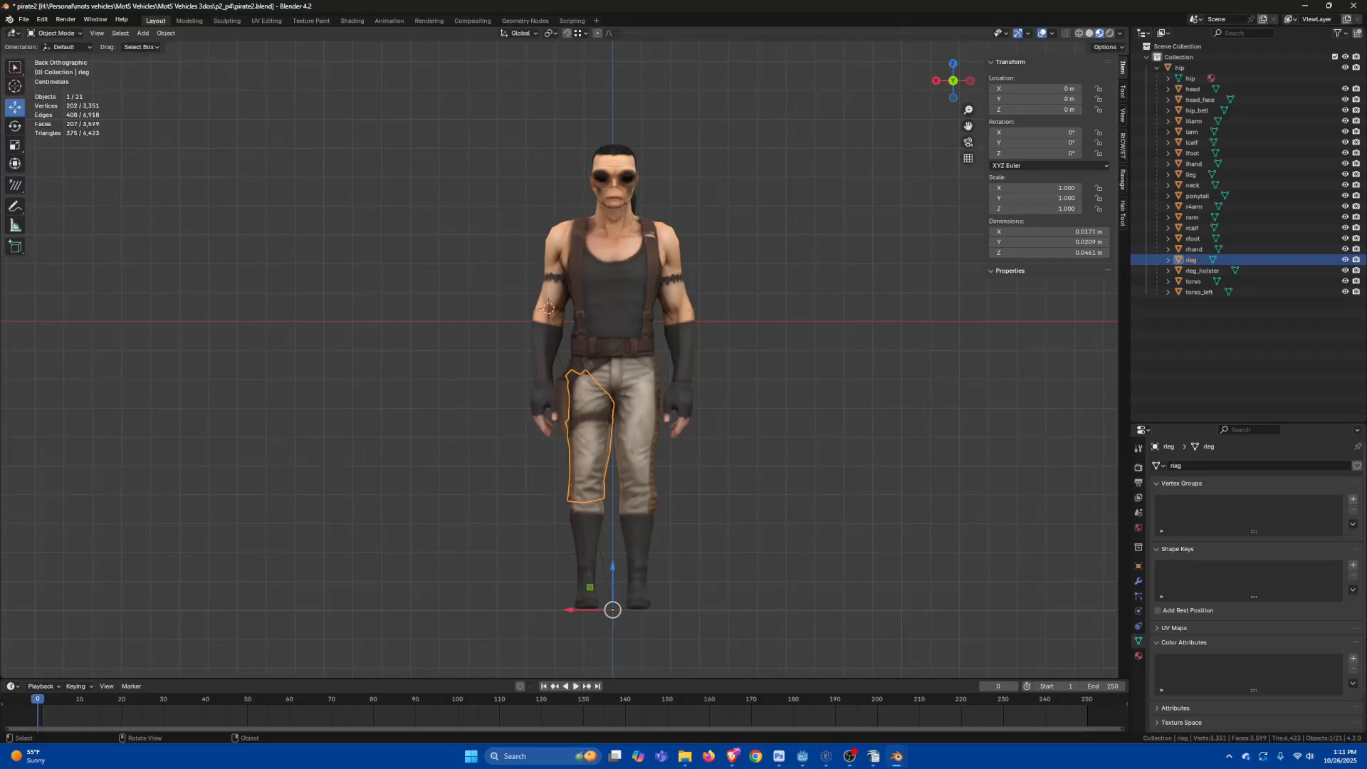
{"action": "left_click", "coordinate": [609, 383]}
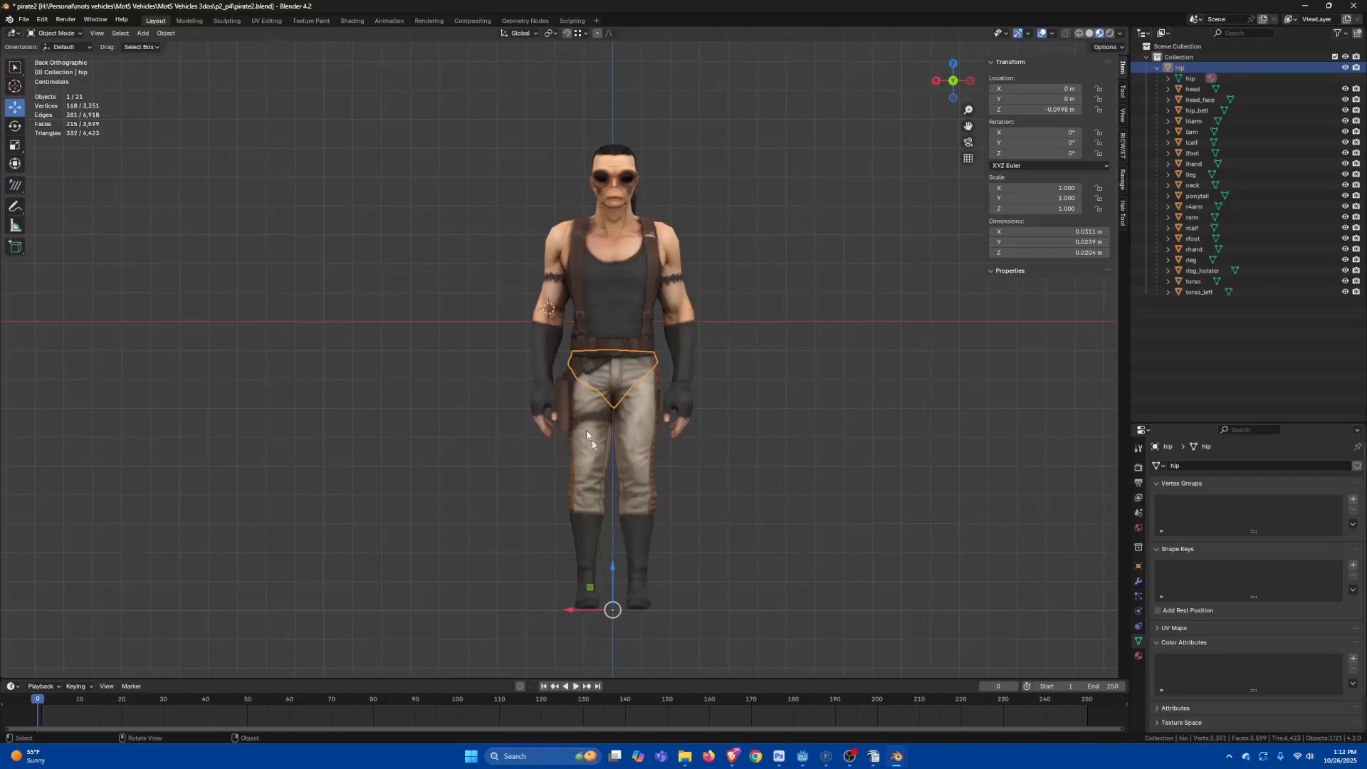
{"action": "left_click", "coordinate": [23, 19]}
{"action": "mouse_move", "coordinate": [68, 183]}
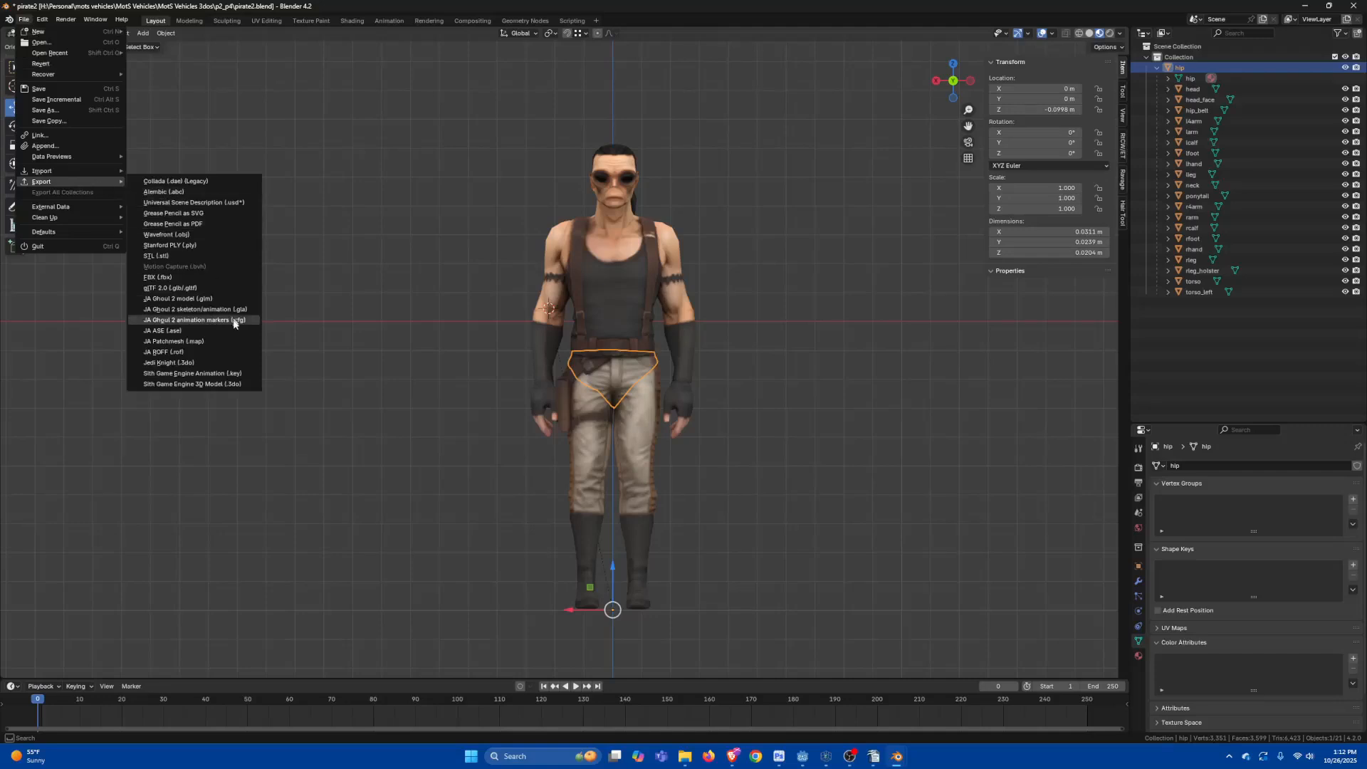
{"action": "left_click", "coordinate": [219, 385]}
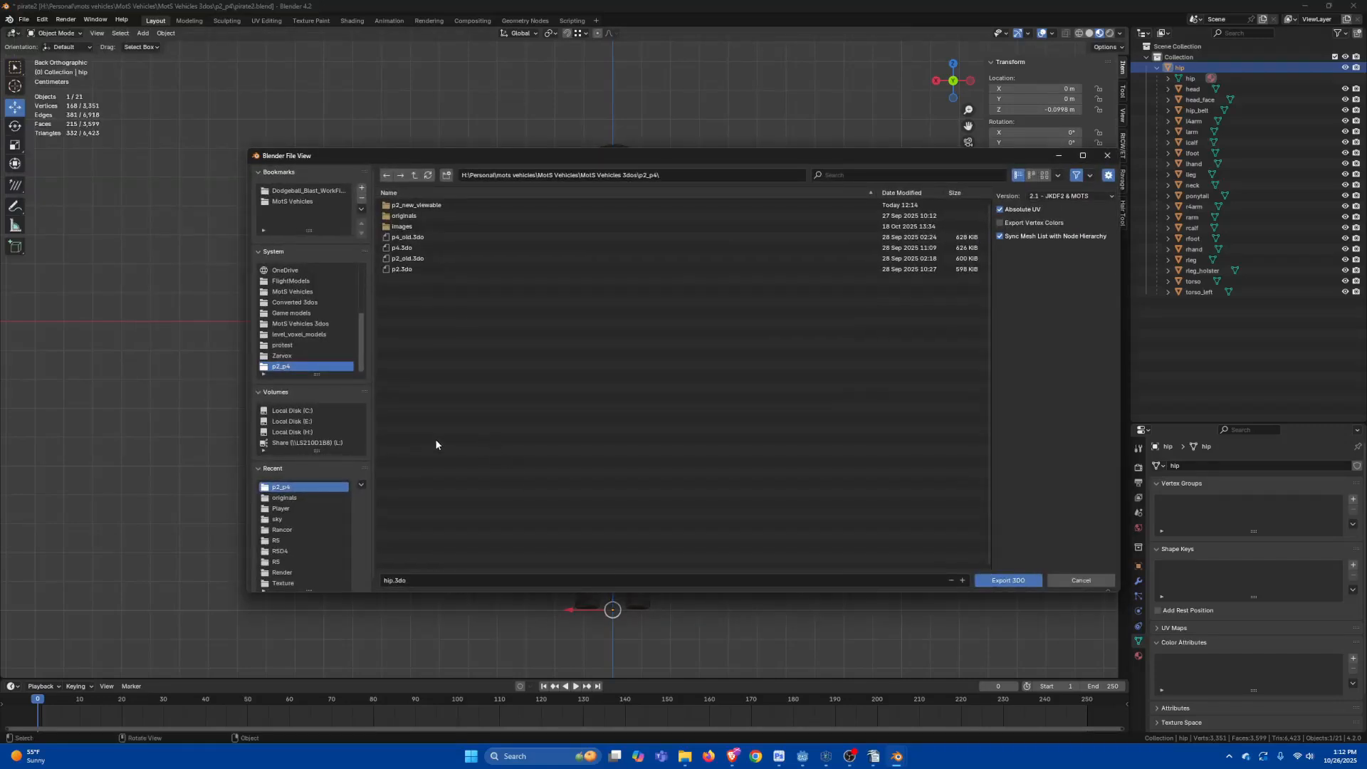
{"action": "left_click", "coordinate": [1072, 580]}
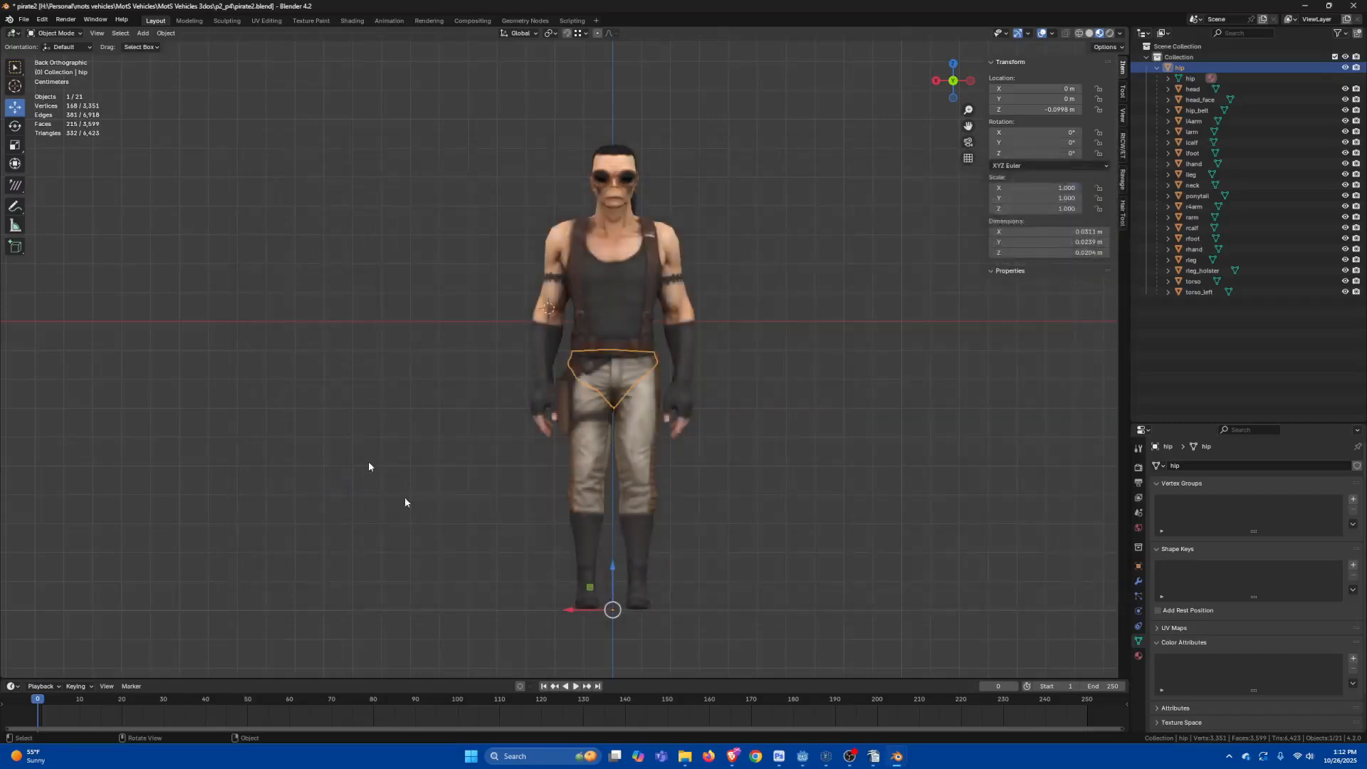
Step: Minimize the open windows and launch ZED.exe from the Jed folder inside JKtools
{"action": "left_click", "coordinate": [1307, 10]}
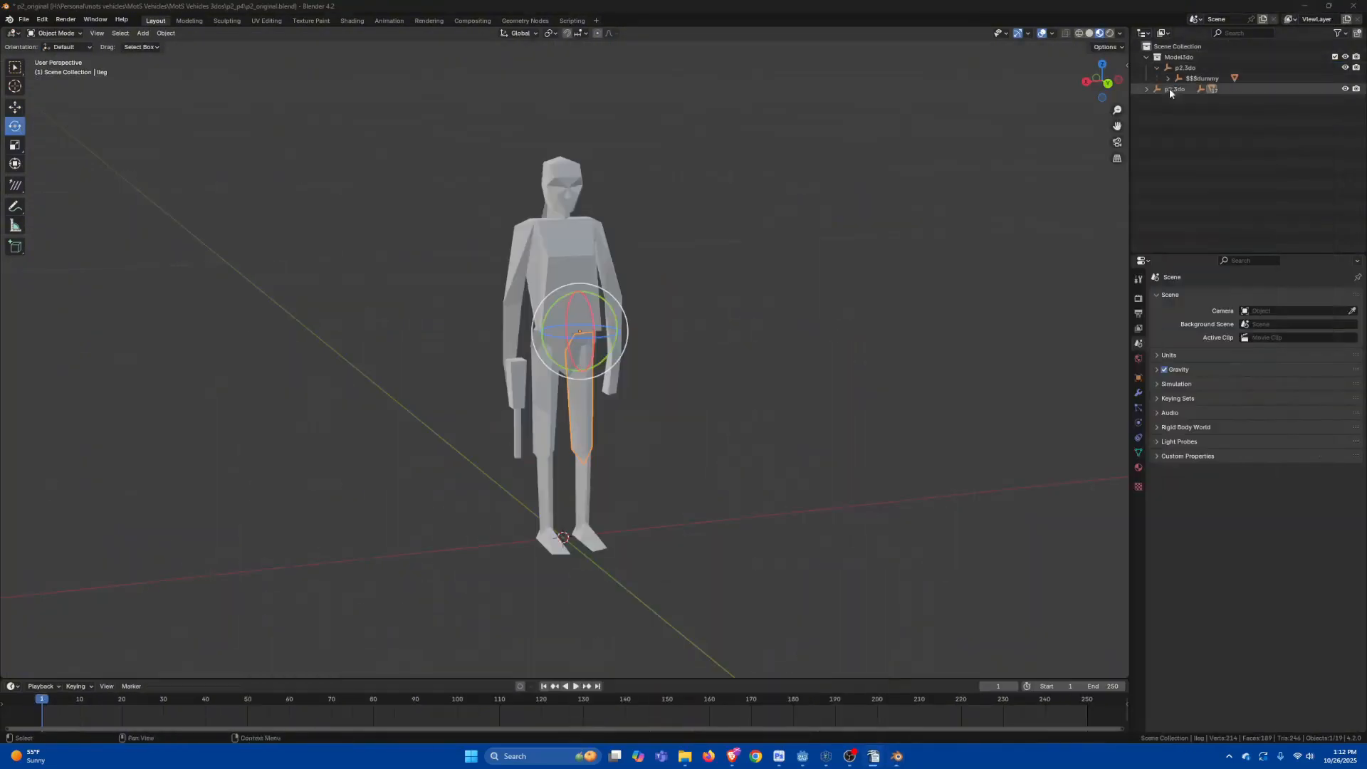
{"action": "left_click", "coordinate": [1304, 9]}
{"action": "left_click", "coordinate": [1304, 10]}
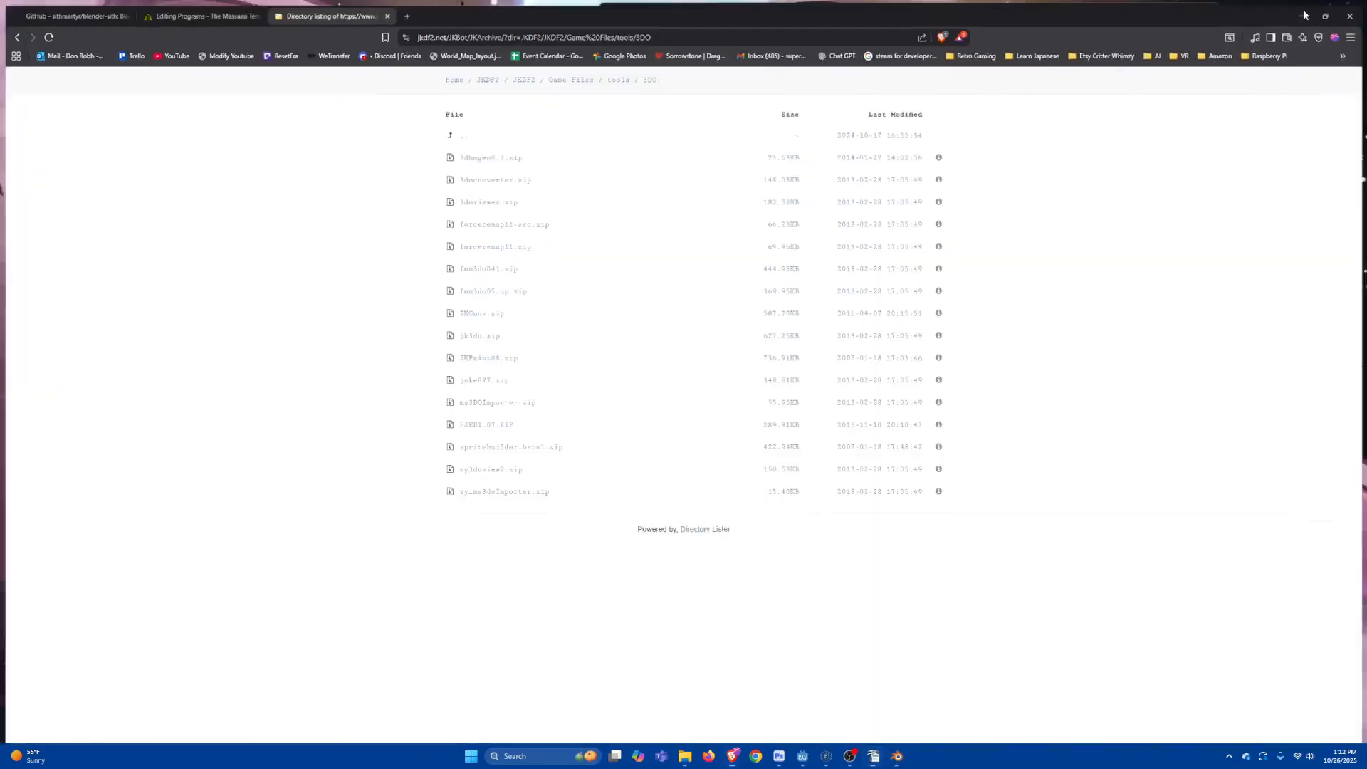
{"action": "left_click", "coordinate": [919, 14]}
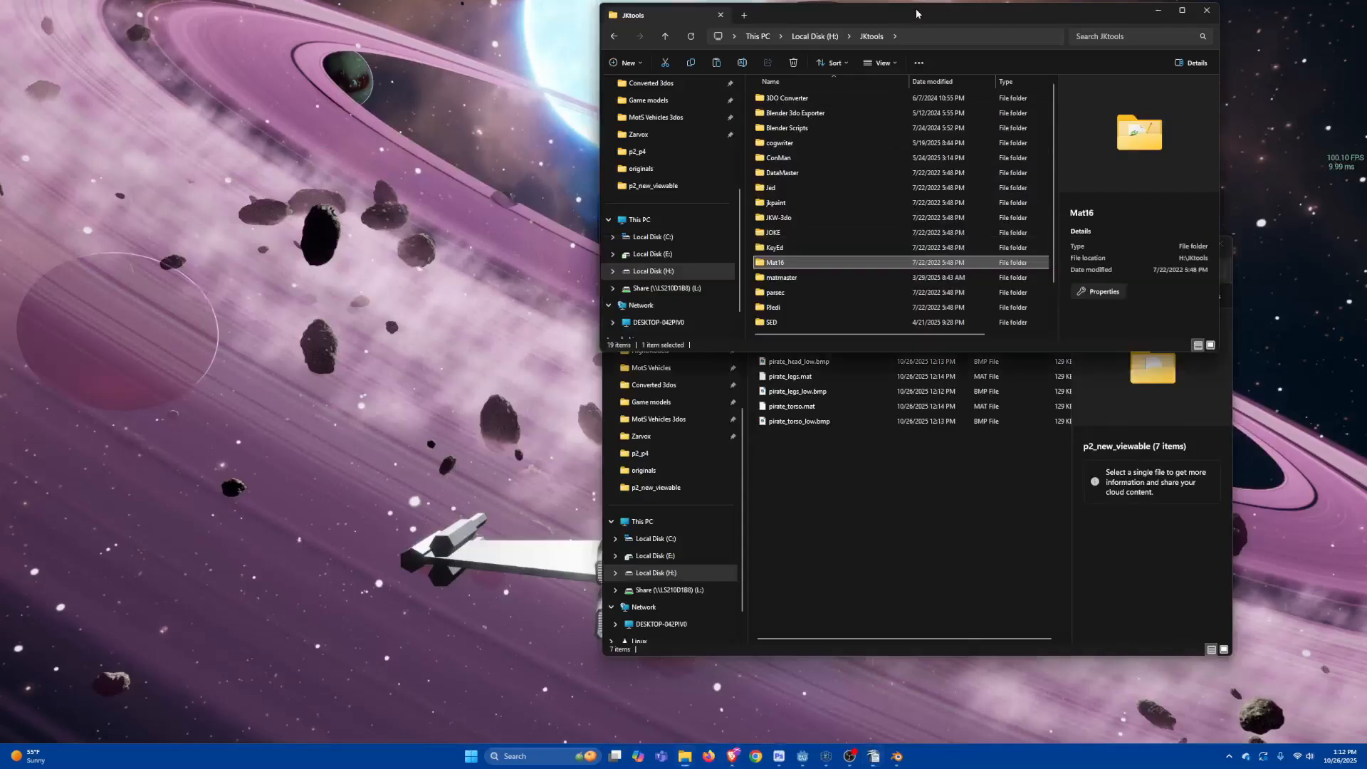
{"action": "double_click", "coordinate": [784, 189]}
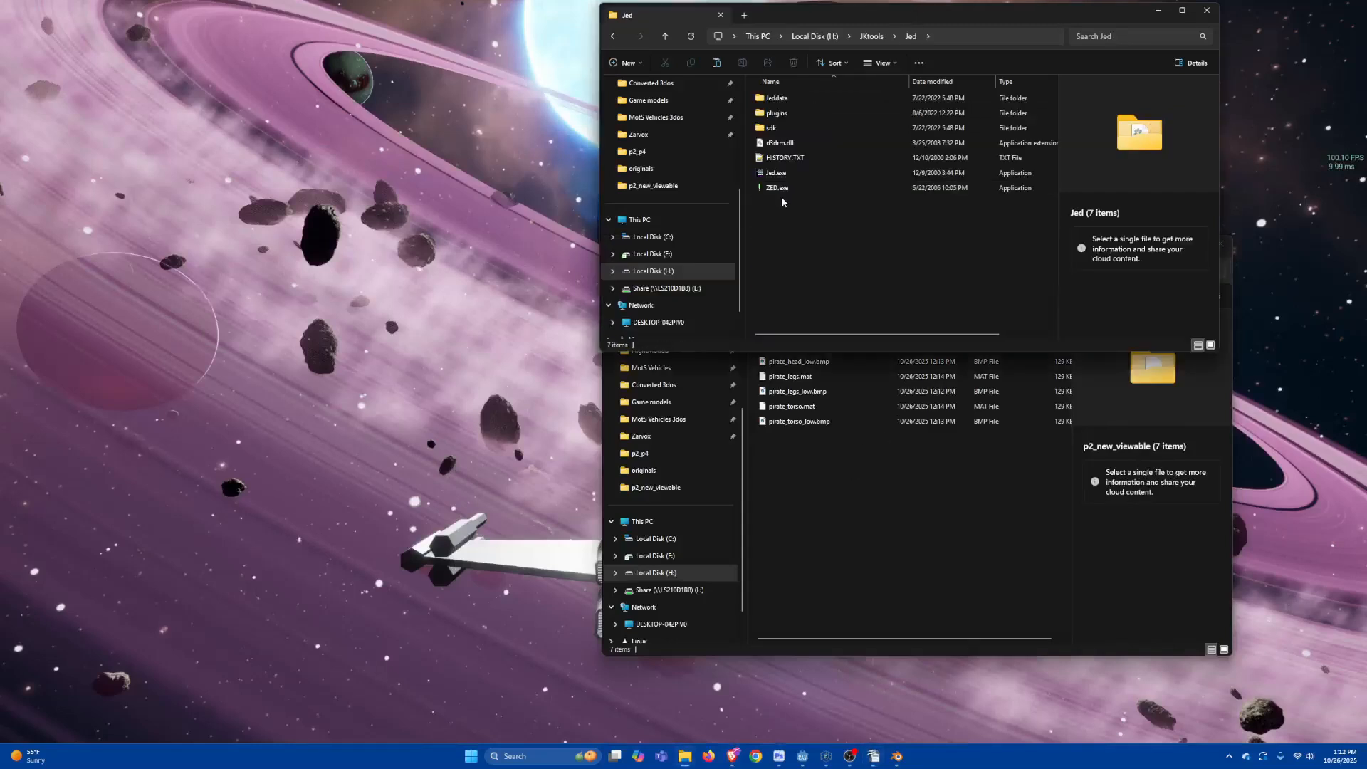
{"action": "double_click", "coordinate": [780, 189]}
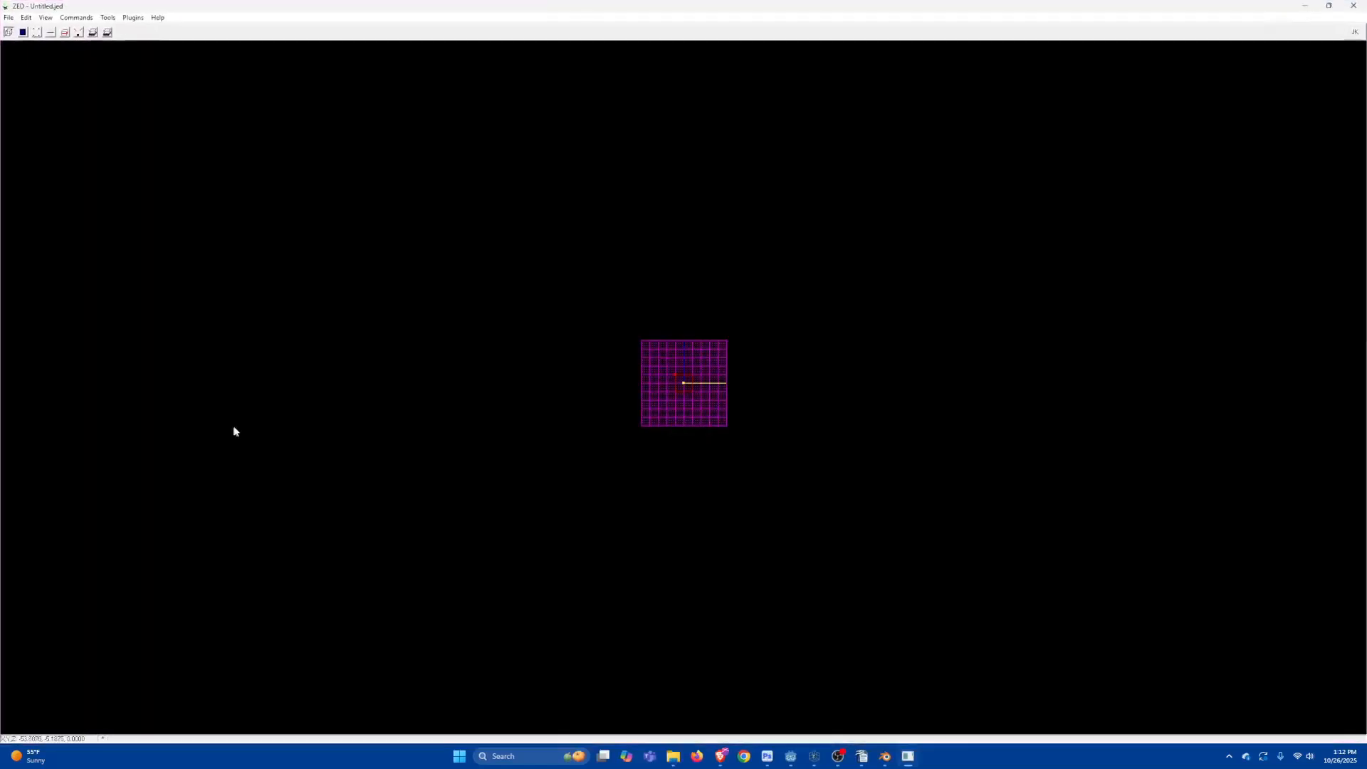
Step: Import the replacement pirate model p2.3do from the p2_p4 folder into the ZED project
{"action": "left_click", "coordinate": [8, 17]}
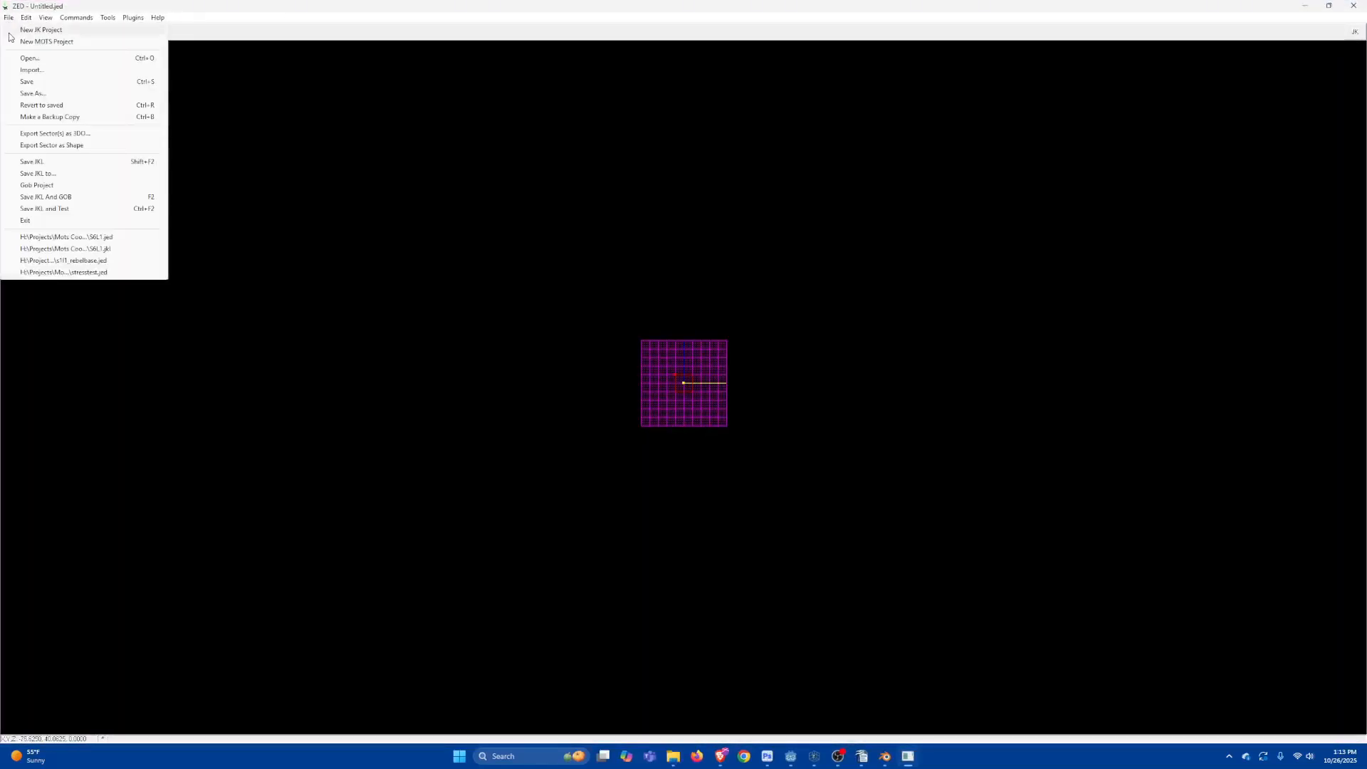
{"action": "left_click", "coordinate": [32, 69]}
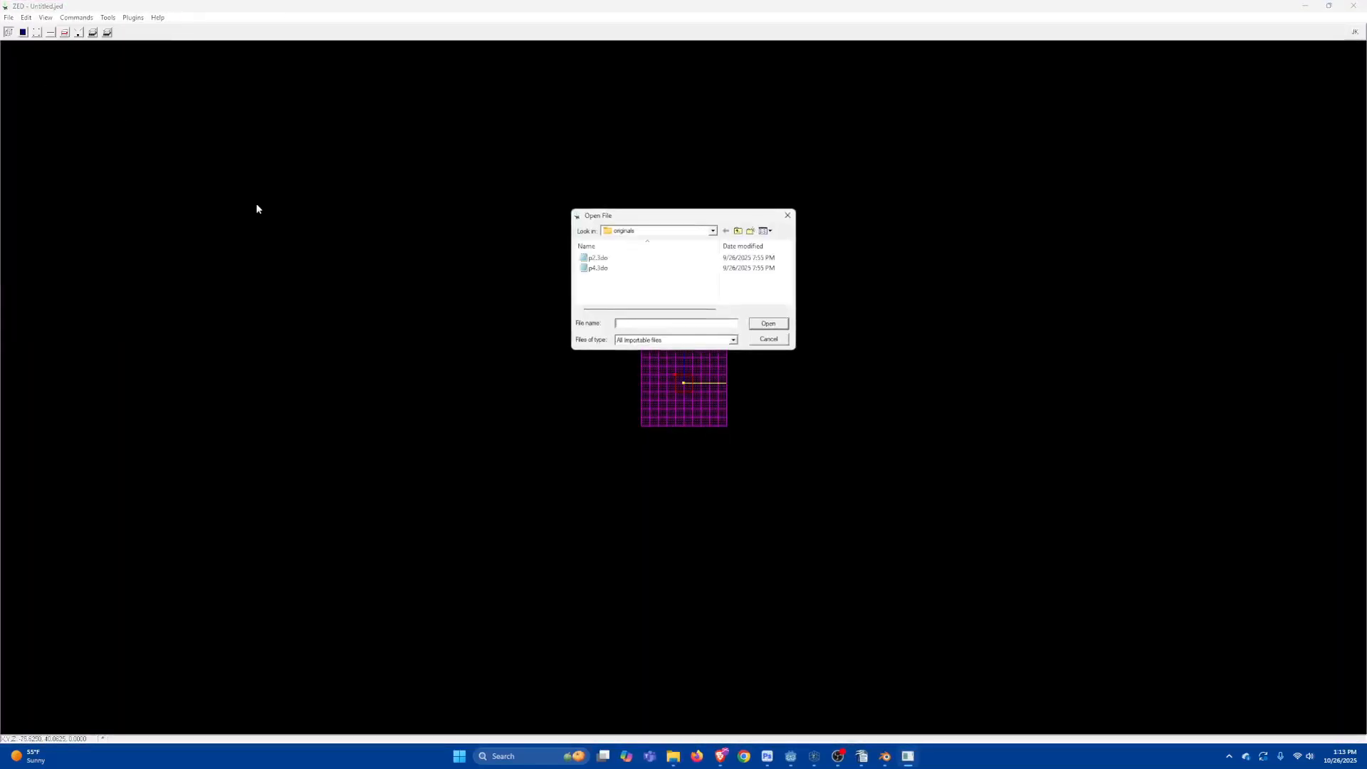
{"action": "left_click", "coordinate": [738, 236]}
{"action": "double_click", "coordinate": [671, 280]}
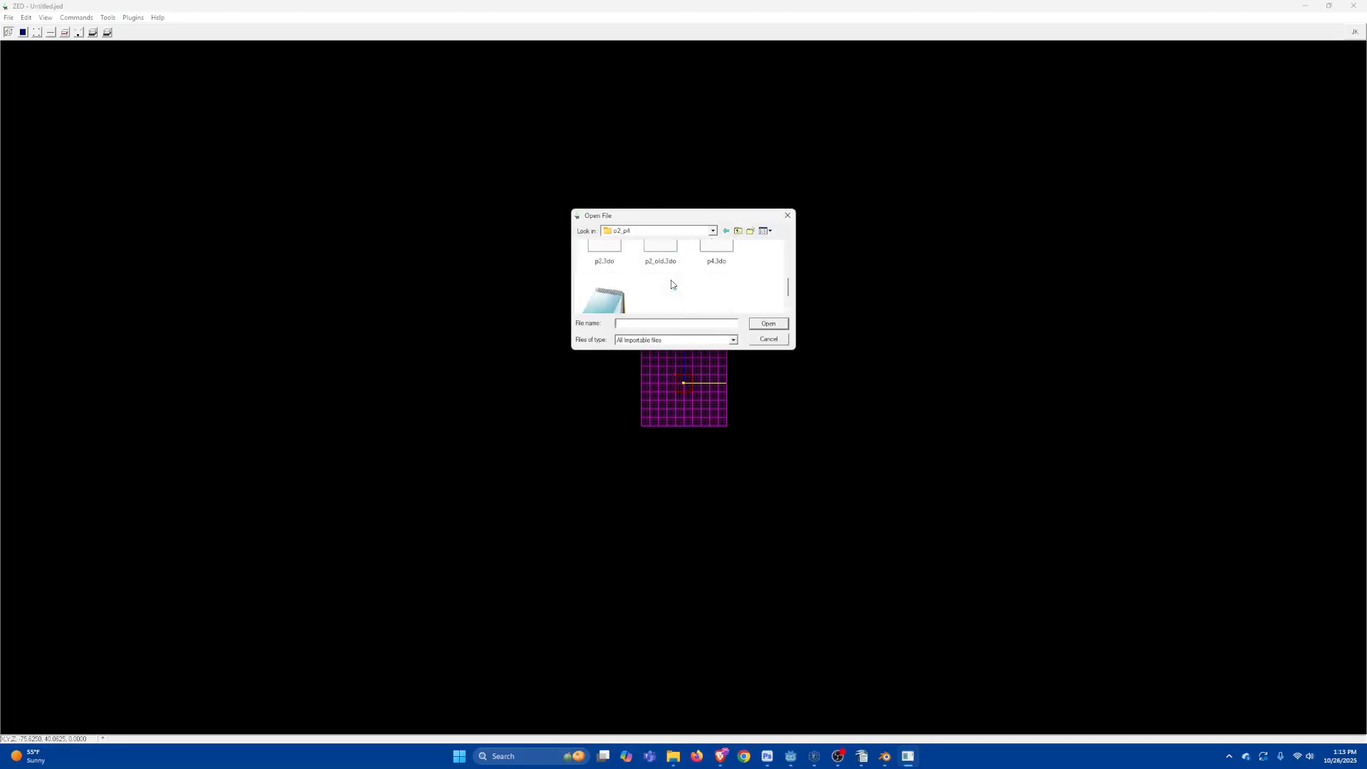
{"action": "scroll", "coordinate": [655, 298], "scroll_direction": "up", "scroll_amount": 1}
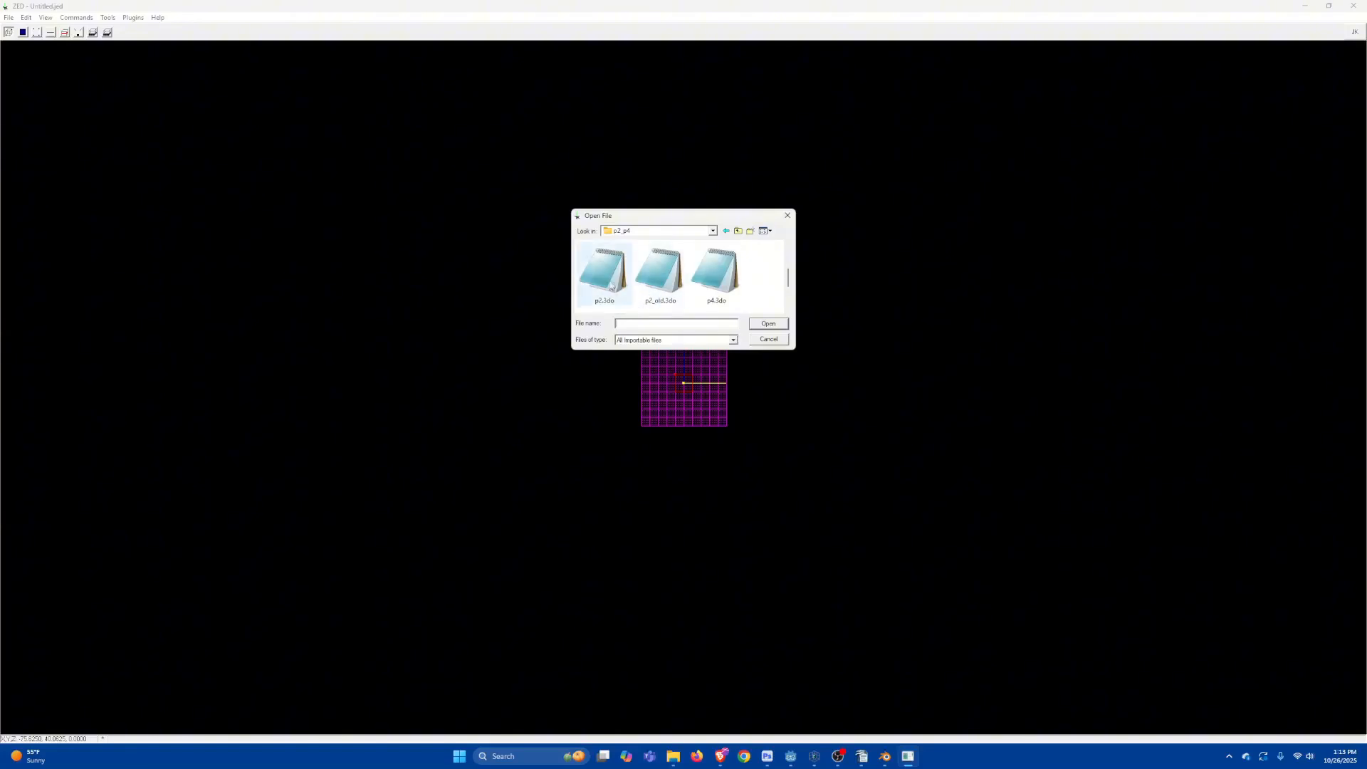
{"action": "left_click", "coordinate": [603, 274]}
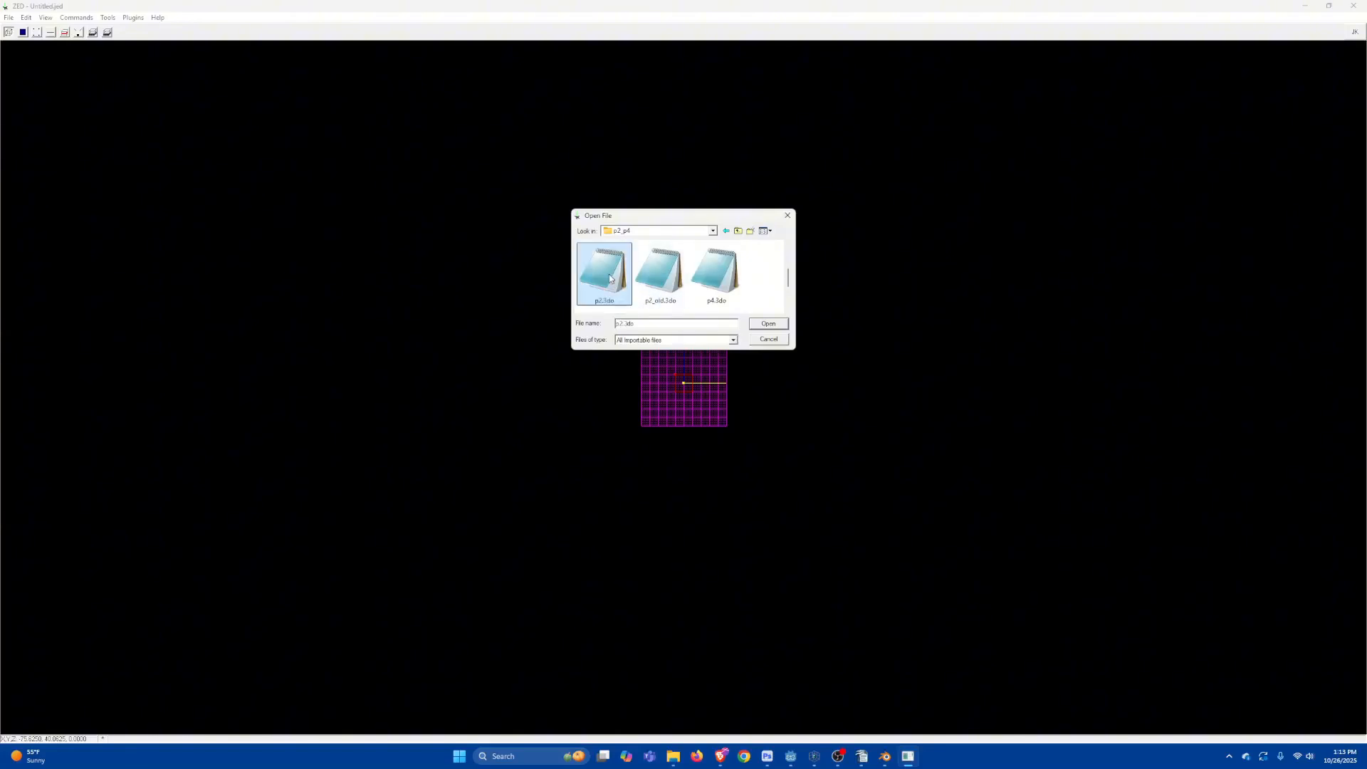
{"action": "left_click", "coordinate": [769, 324]}
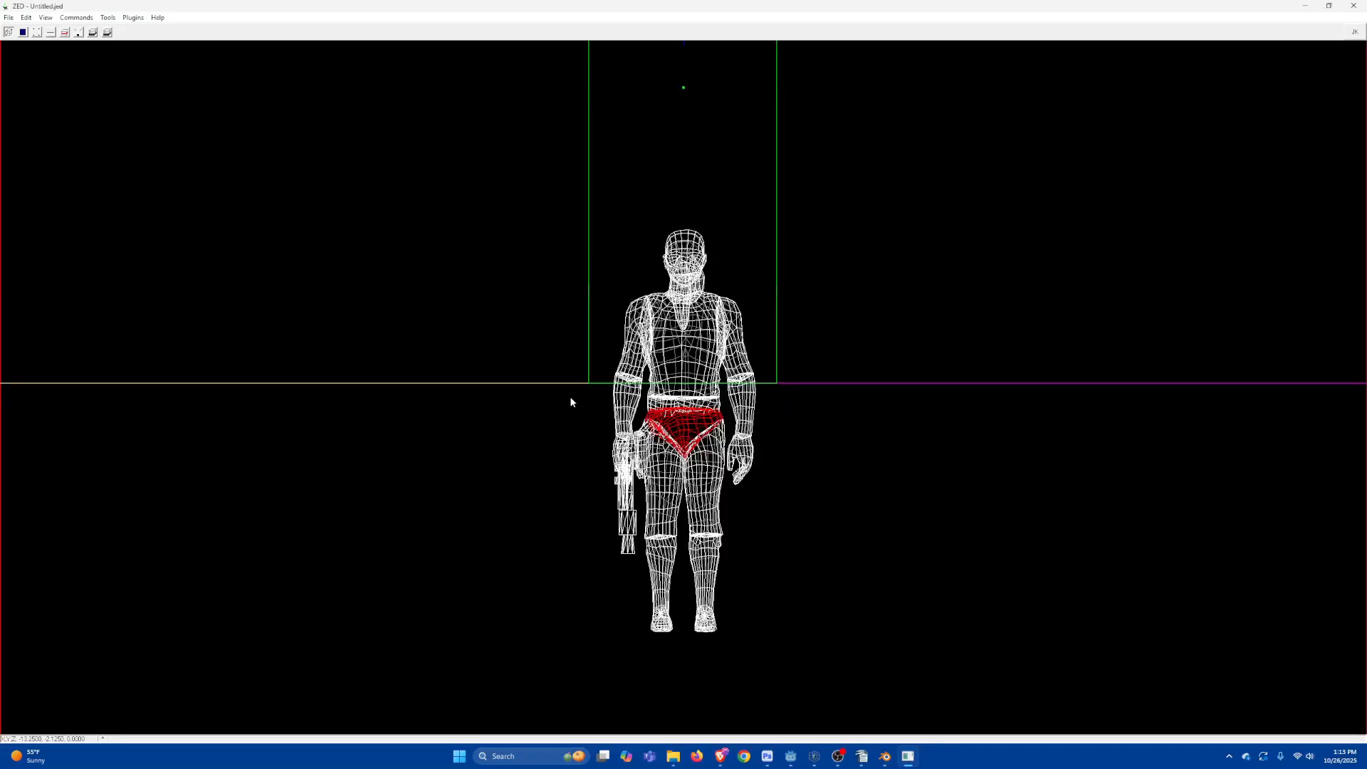
Step: Show the 3DO hierarchy and load the original node hierarchy from p2.3do in the originals folder
{"action": "left_click", "coordinate": [105, 19]}
{"action": "left_click", "coordinate": [144, 152]}
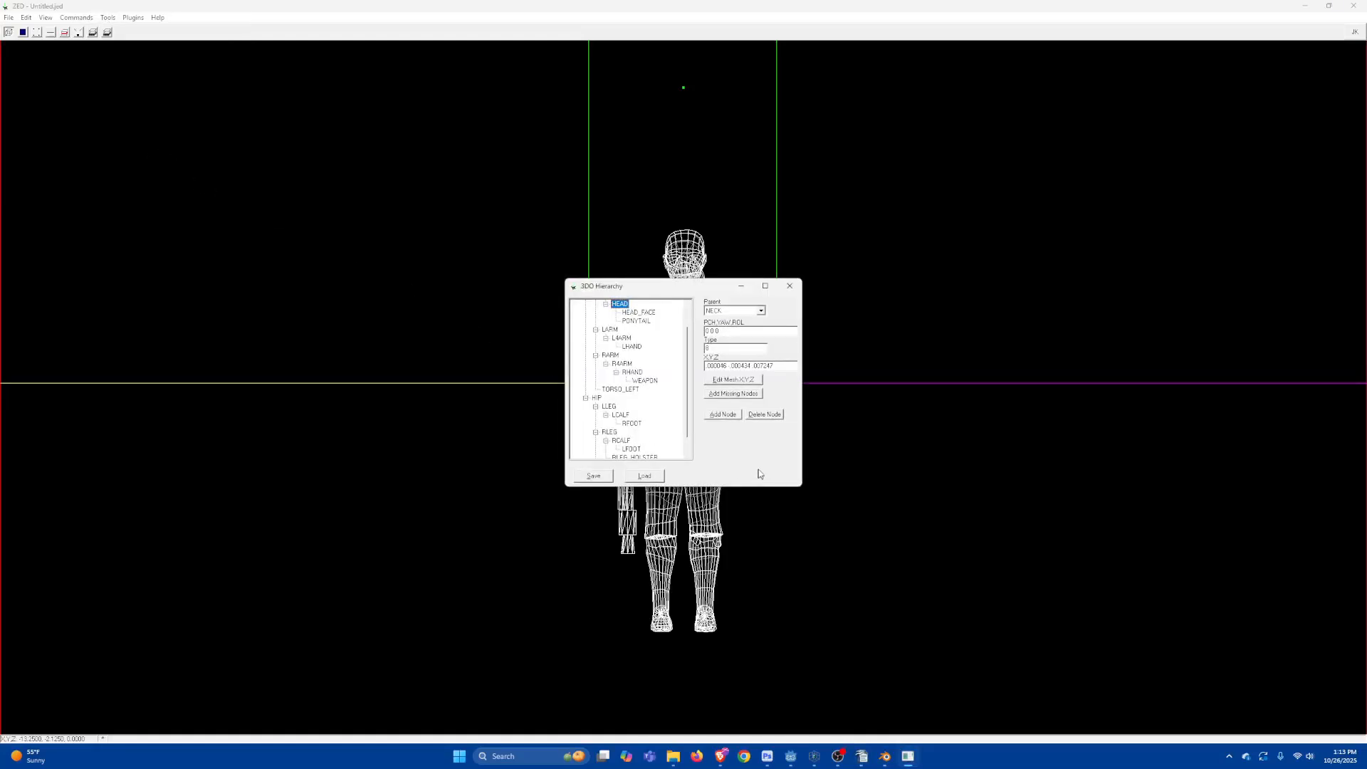
{"action": "left_click", "coordinate": [645, 476]}
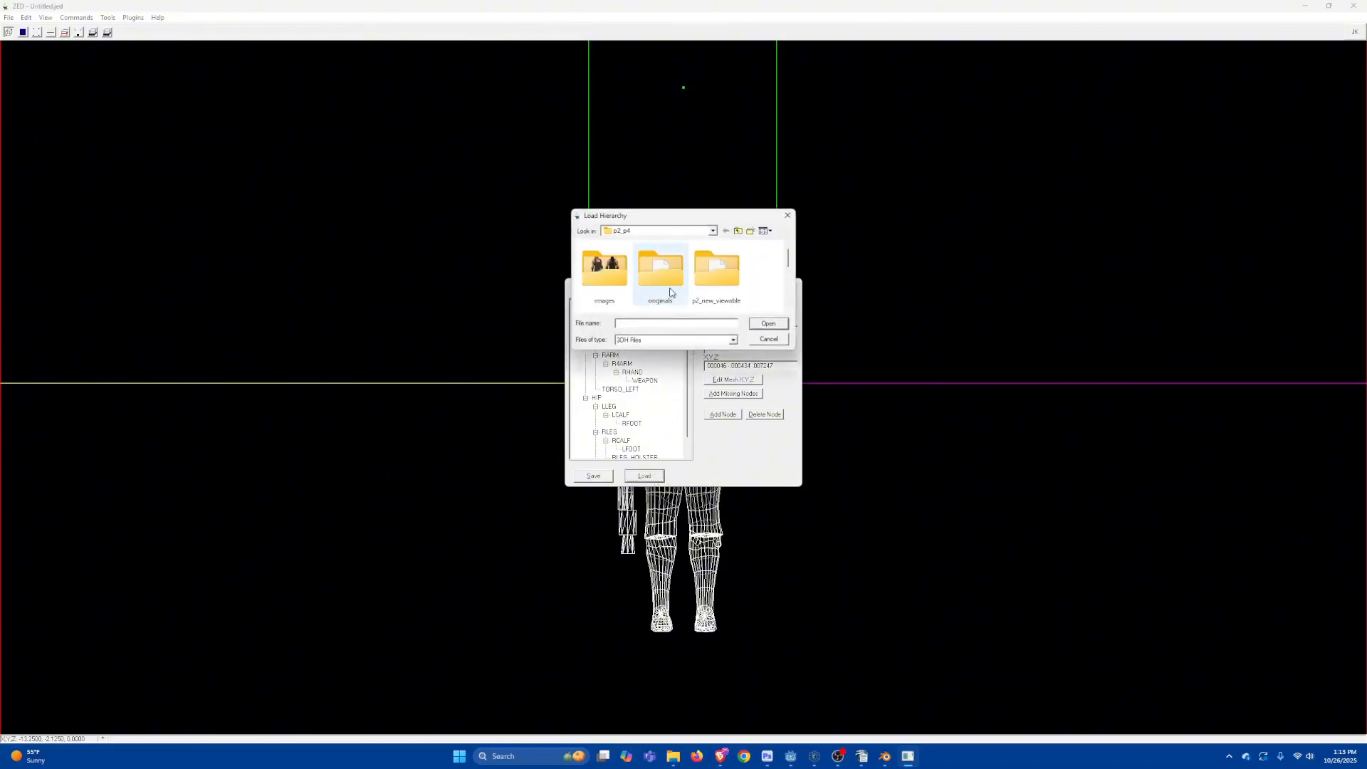
{"action": "double_click", "coordinate": [659, 269]}
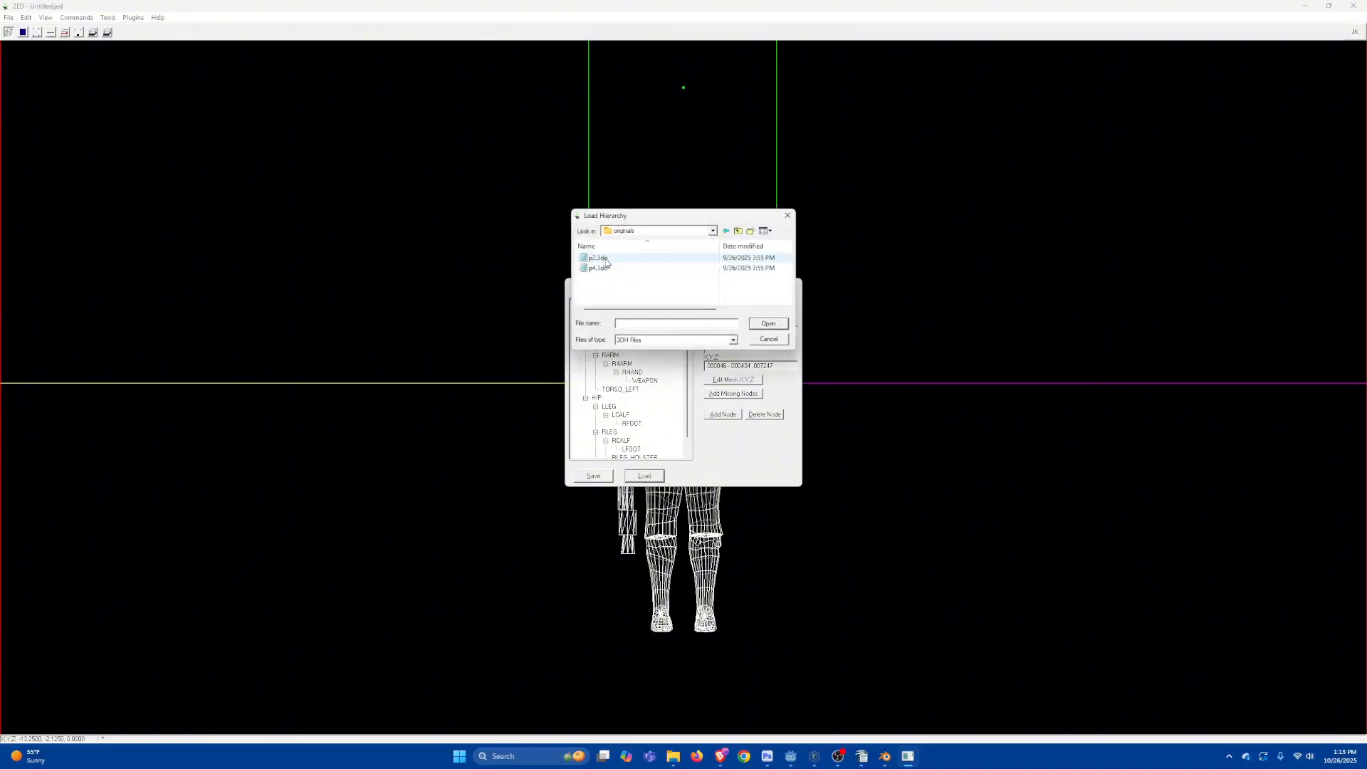
{"action": "double_click", "coordinate": [598, 258]}
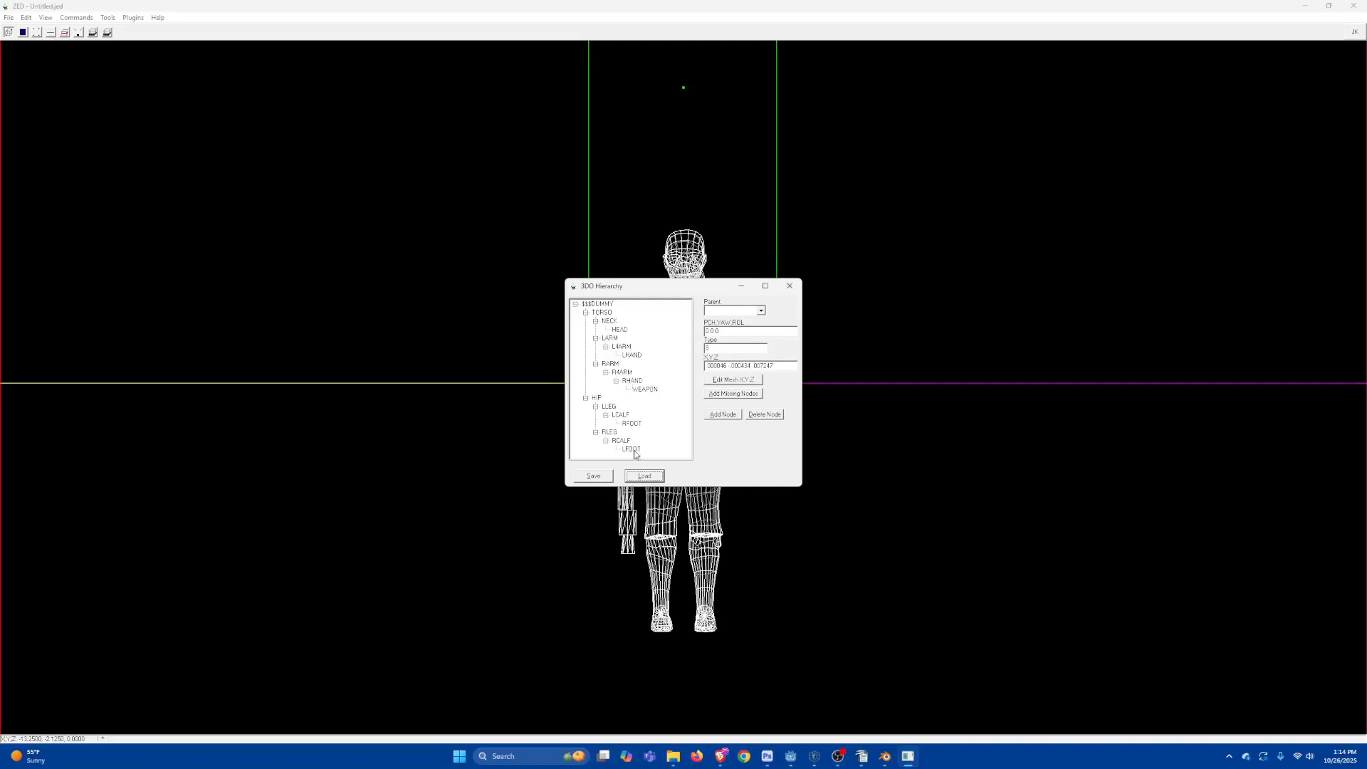
Step: Add the missing nodes to the loaded hierarchy and delete the orphan things node
{"action": "left_click", "coordinate": [725, 395]}
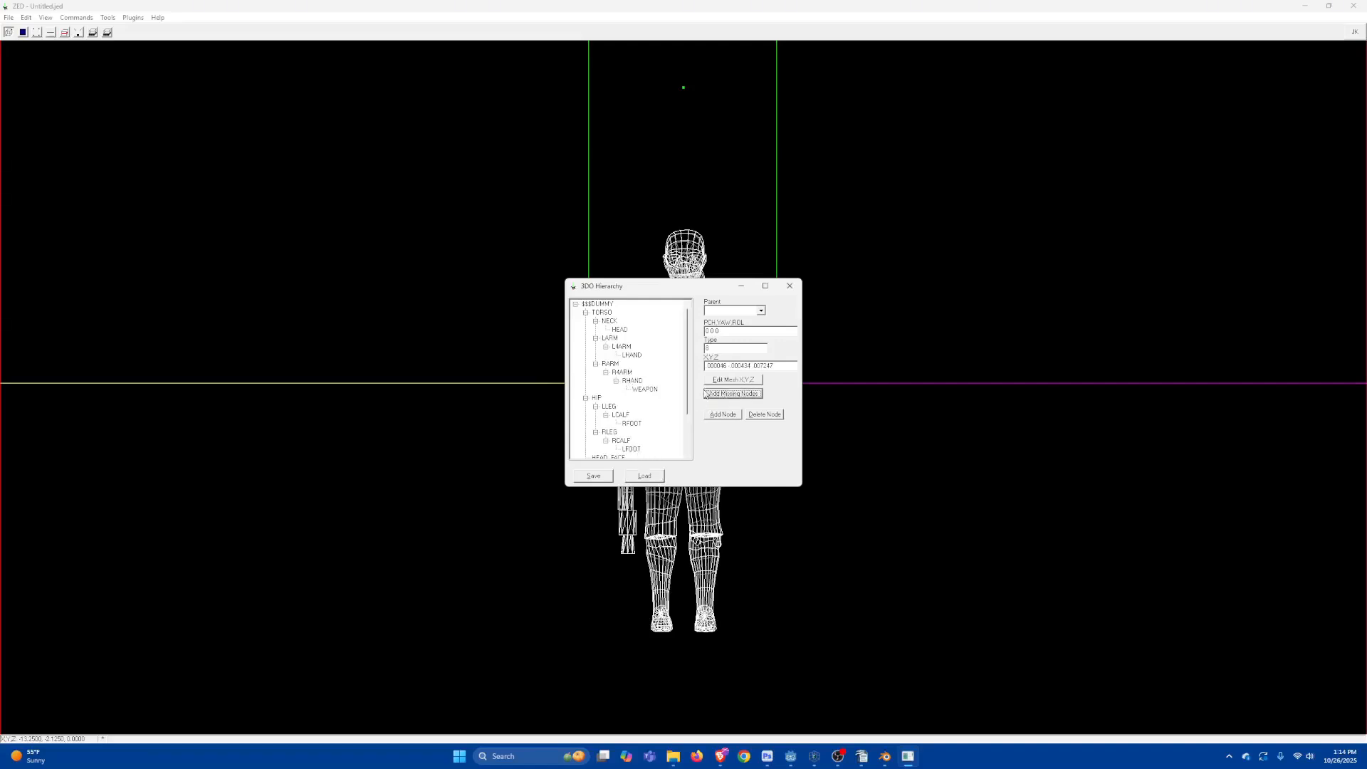
{"action": "scroll", "coordinate": [688, 399], "scroll_direction": "down", "scroll_amount": 1}
{"action": "scroll", "coordinate": [688, 399], "scroll_direction": "down", "scroll_amount": 3}
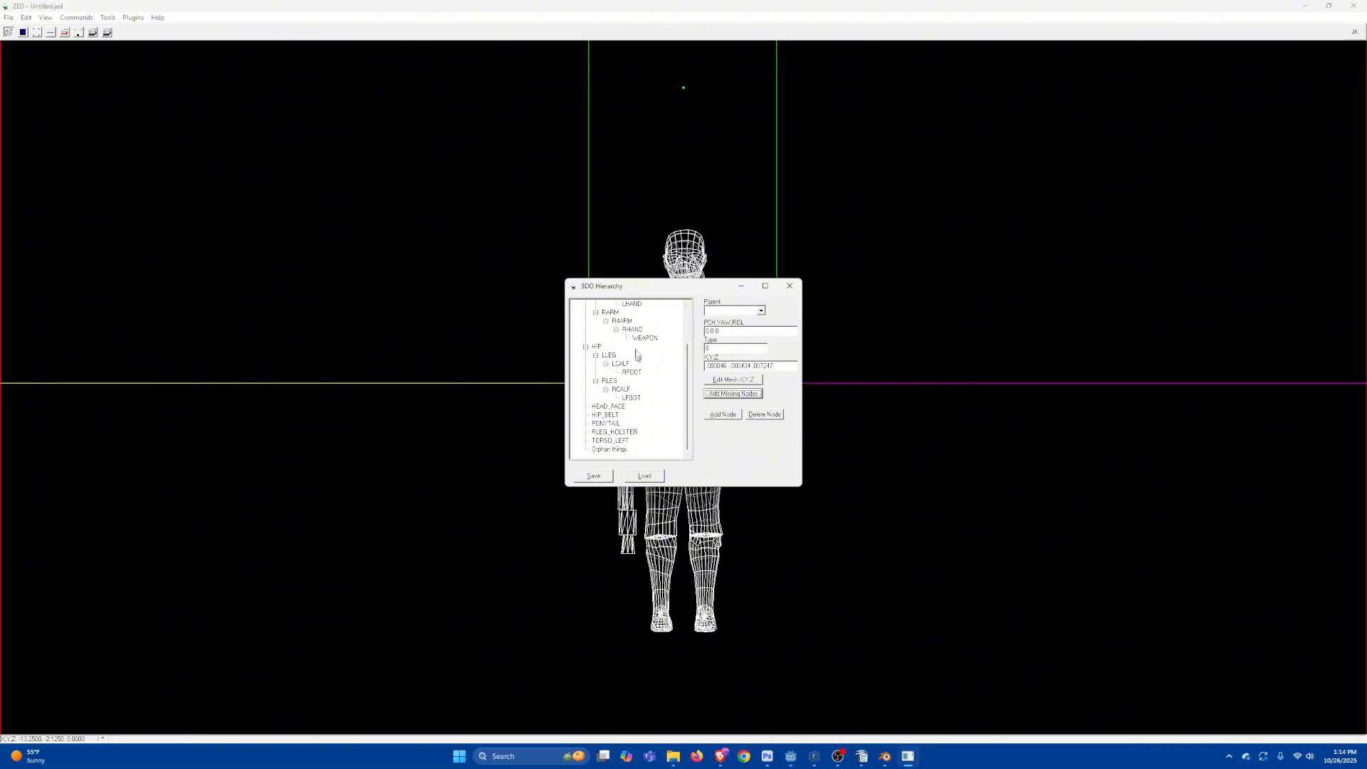
{"action": "left_click", "coordinate": [616, 451]}
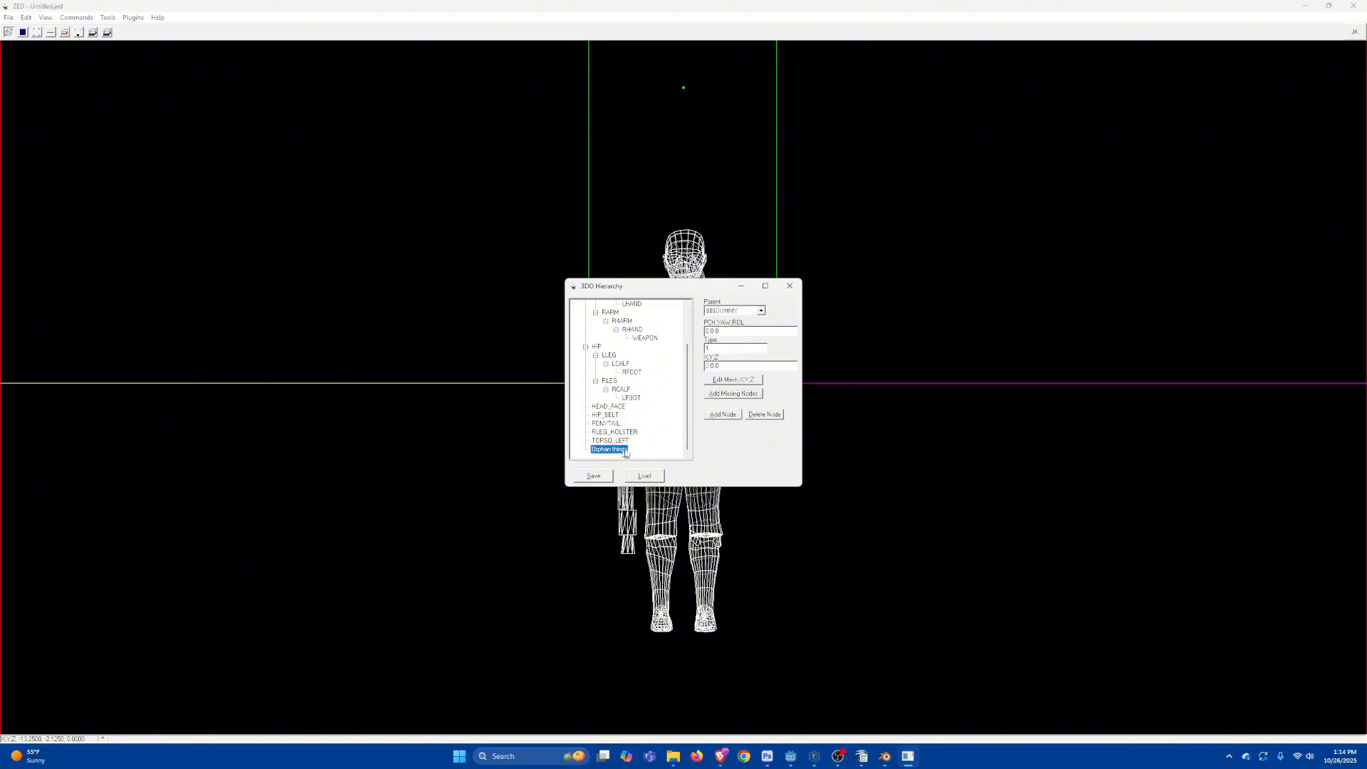
{"action": "left_click", "coordinate": [765, 416]}
Step: Parent the HEAD_FACE node to HEAD and the HIP_BELT node to HIP
{"action": "left_click", "coordinate": [620, 416]}
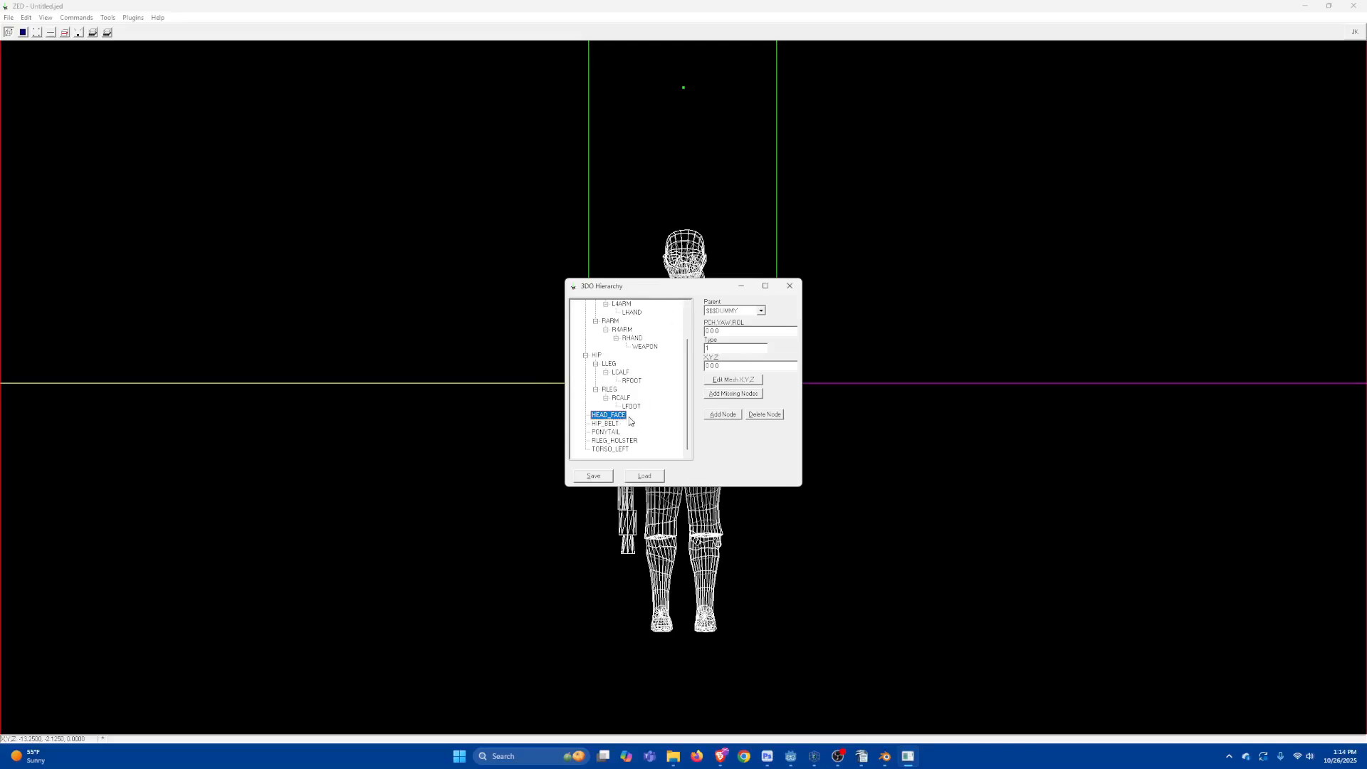
{"action": "left_click", "coordinate": [761, 311]}
{"action": "left_click", "coordinate": [730, 324]}
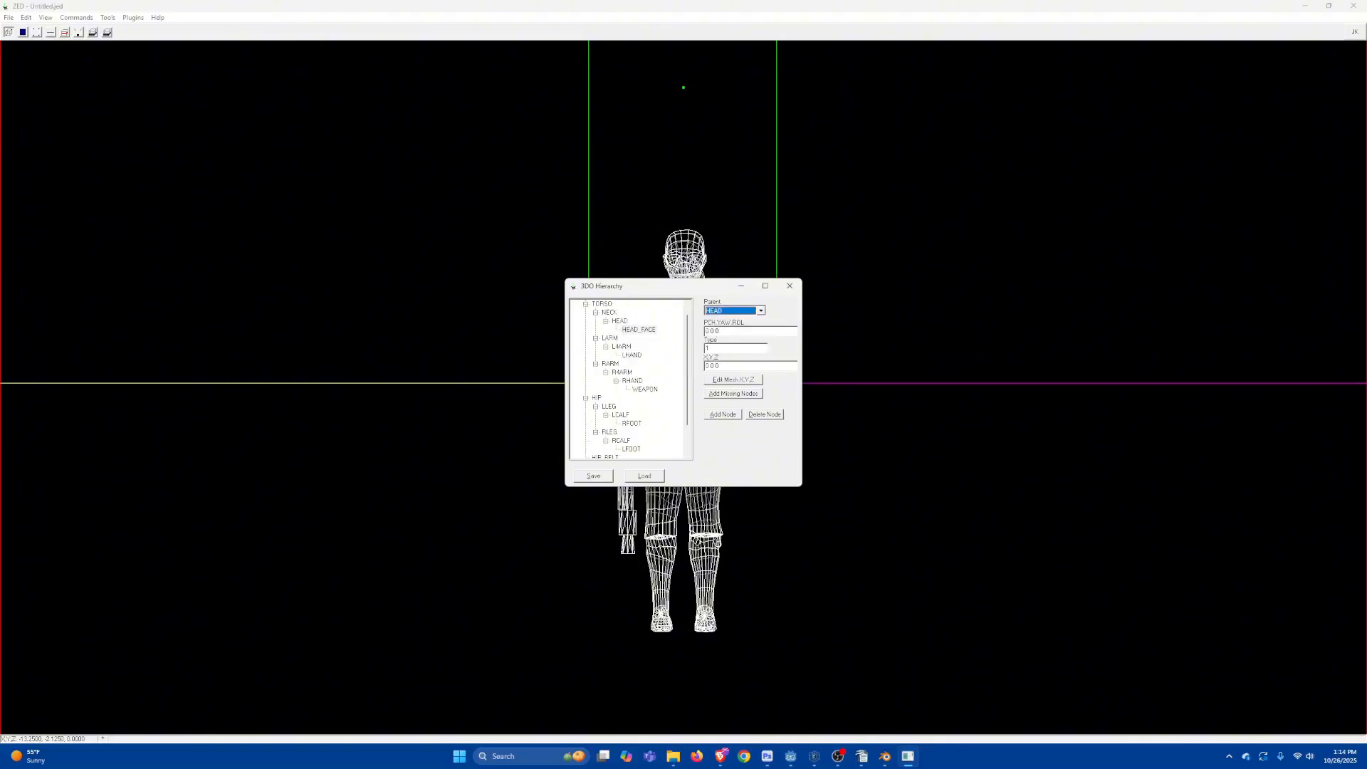
{"action": "scroll", "coordinate": [644, 414], "scroll_direction": "down", "scroll_amount": 2}
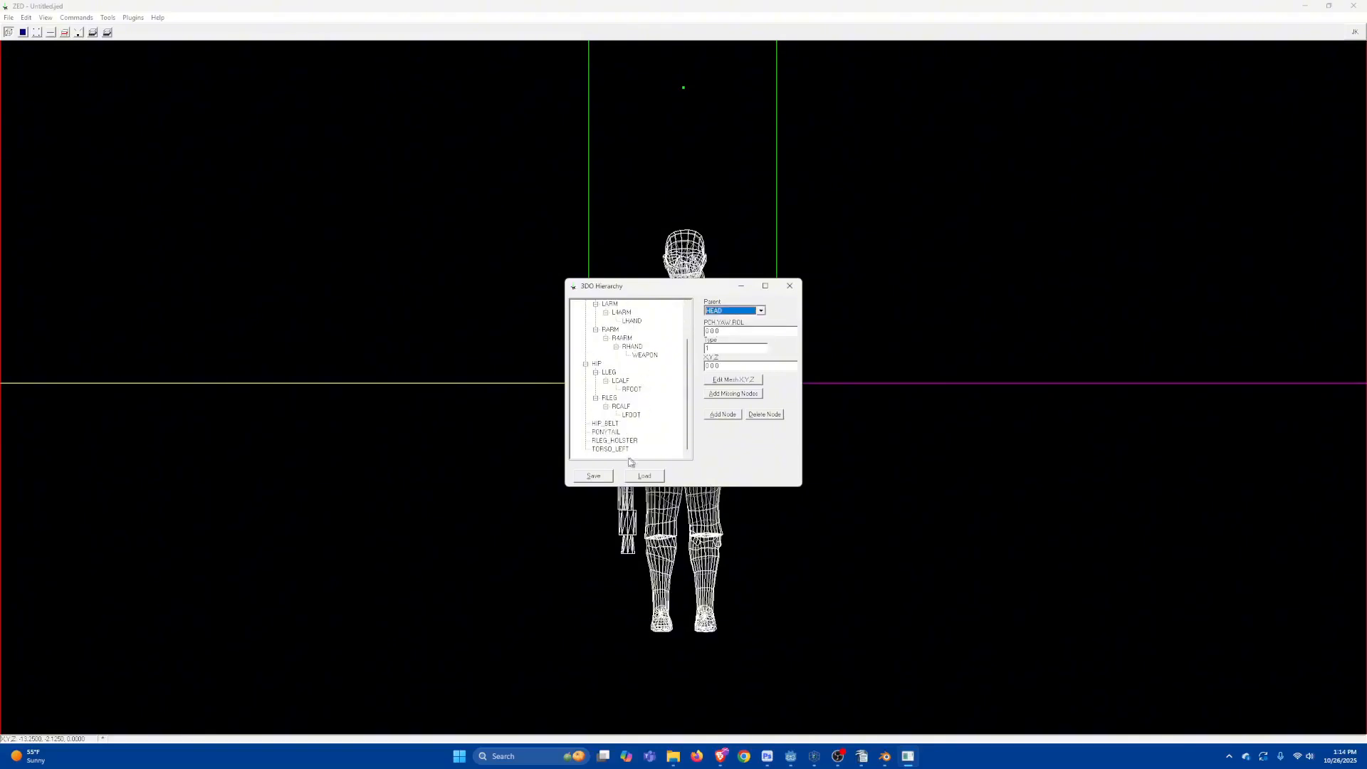
{"action": "left_click", "coordinate": [614, 425]}
{"action": "left_click", "coordinate": [760, 311]}
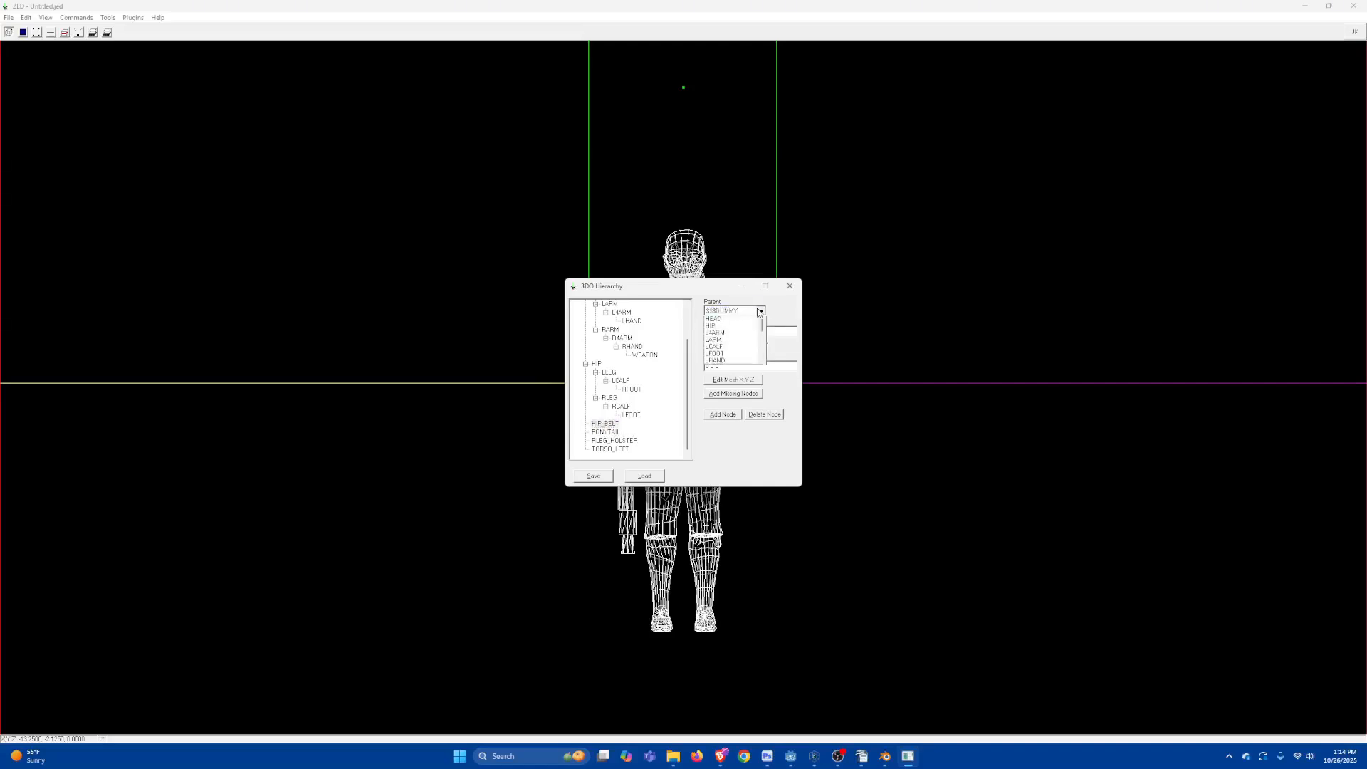
{"action": "left_click", "coordinate": [733, 334]}
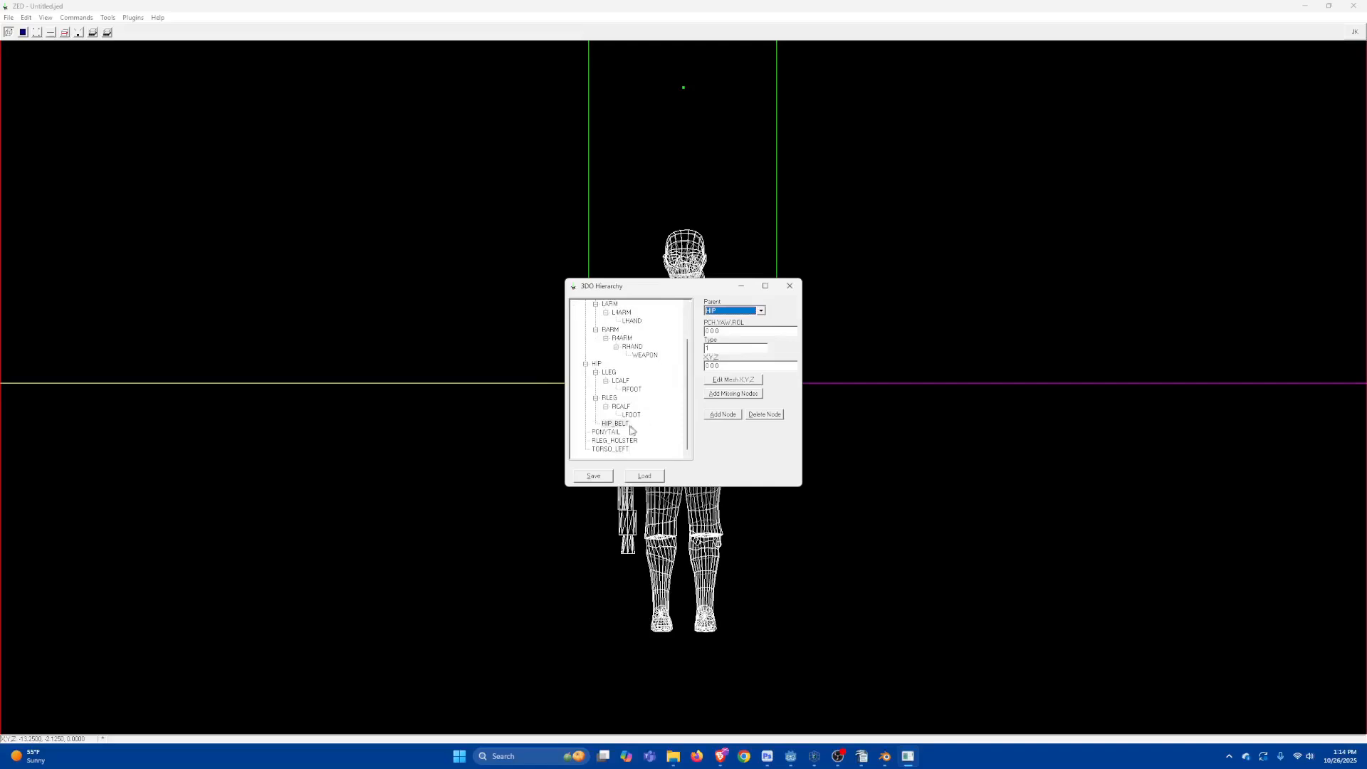
Step: Parent the PONYTAIL node to HEAD and the RLEG_HOLSTER node to RLEG
{"action": "left_click", "coordinate": [614, 433]}
{"action": "left_click", "coordinate": [760, 311]}
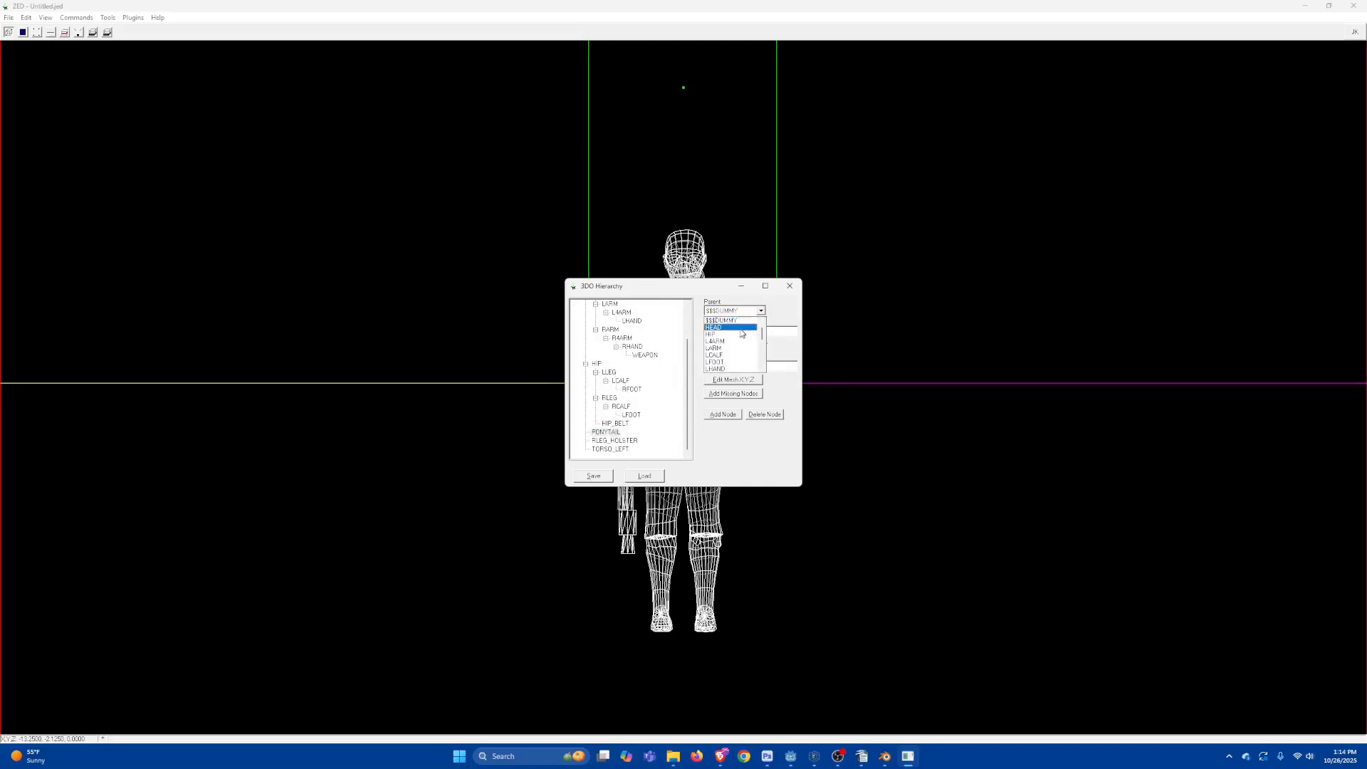
{"action": "left_click", "coordinate": [737, 325]}
{"action": "scroll", "coordinate": [628, 414], "scroll_direction": "down", "scroll_amount": 1}
{"action": "left_click", "coordinate": [614, 440]}
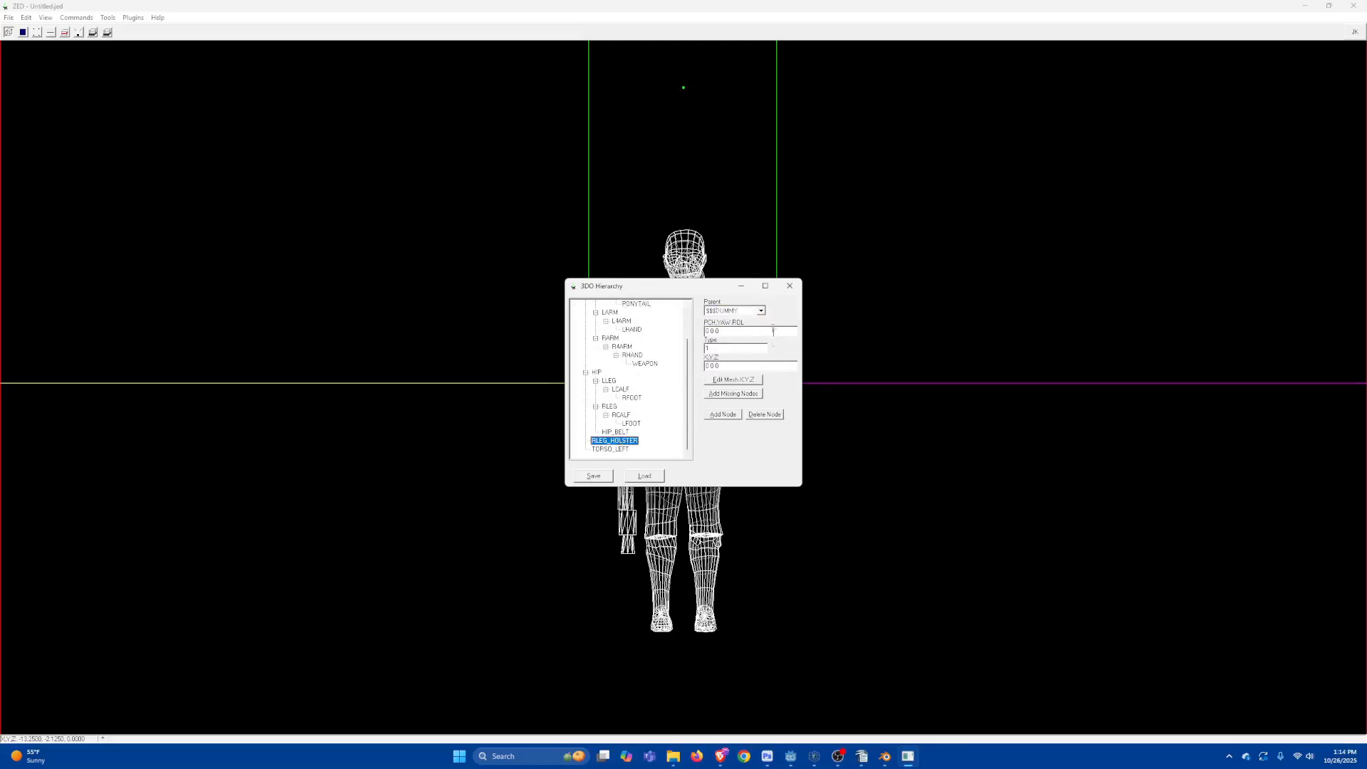
{"action": "left_click", "coordinate": [761, 312]}
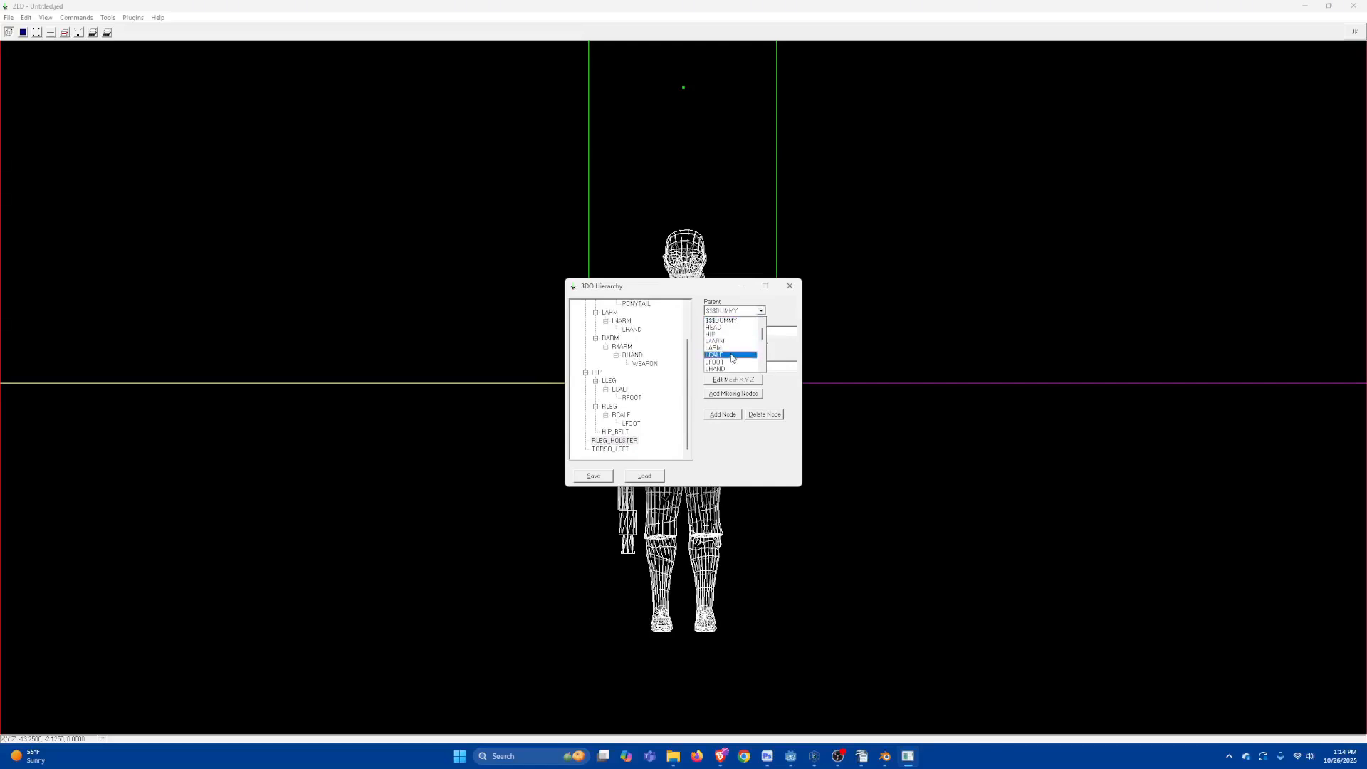
{"action": "scroll", "coordinate": [734, 355], "scroll_direction": "down", "scroll_amount": 3}
{"action": "scroll", "coordinate": [732, 355], "scroll_direction": "down", "scroll_amount": 1}
{"action": "left_click", "coordinate": [718, 343]}
Step: Parent the TORSO_LEFT node to TORSO
{"action": "left_click", "coordinate": [621, 451]}
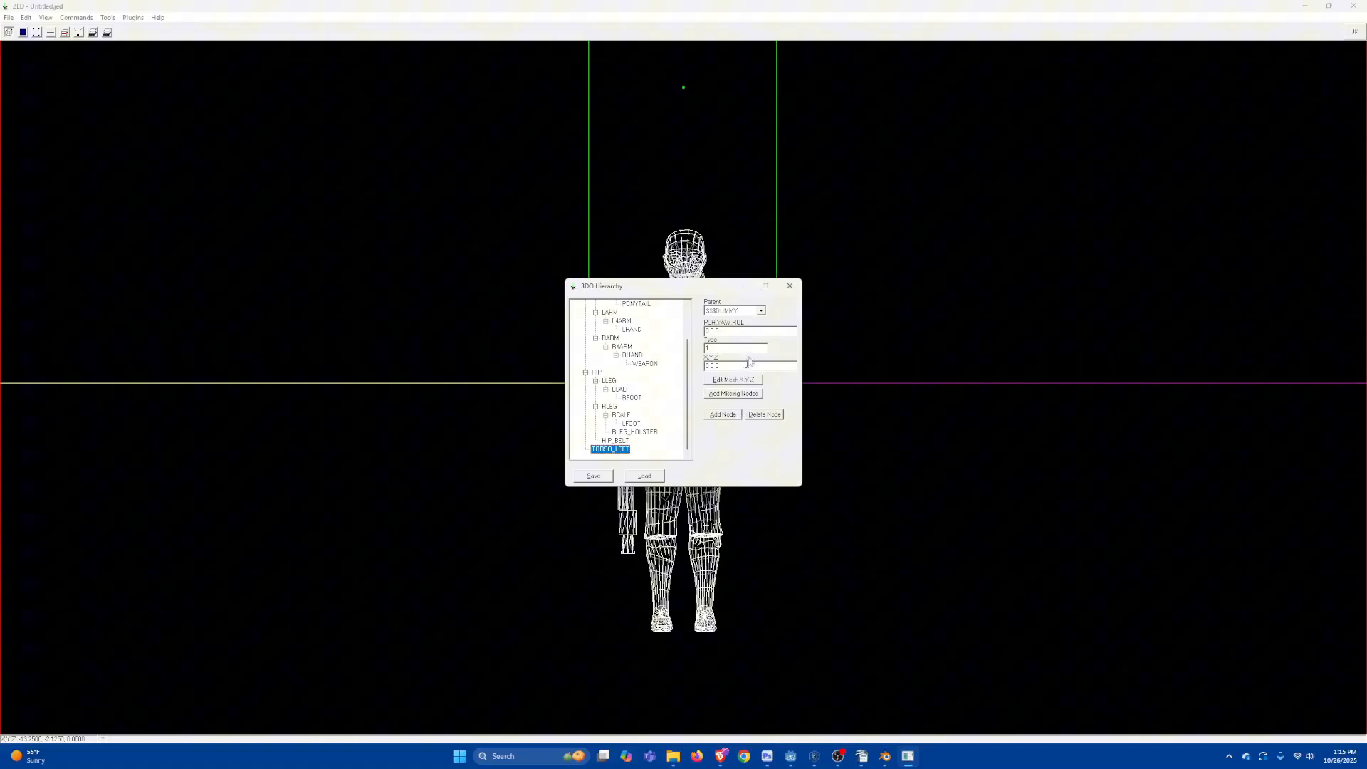
{"action": "left_click", "coordinate": [760, 311]}
{"action": "scroll", "coordinate": [730, 354], "scroll_direction": "down", "scroll_amount": 2}
{"action": "scroll", "coordinate": [730, 354], "scroll_direction": "down", "scroll_amount": 2}
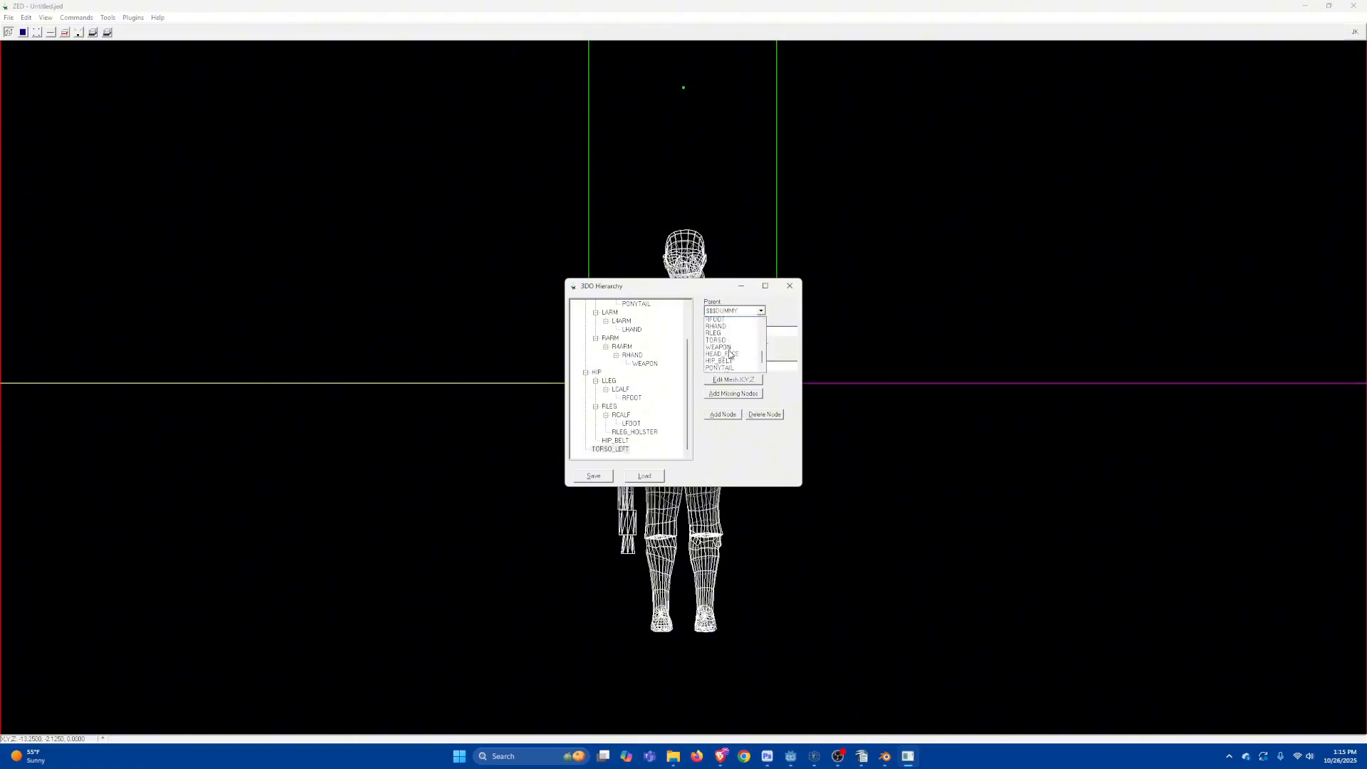
{"action": "left_click", "coordinate": [720, 348]}
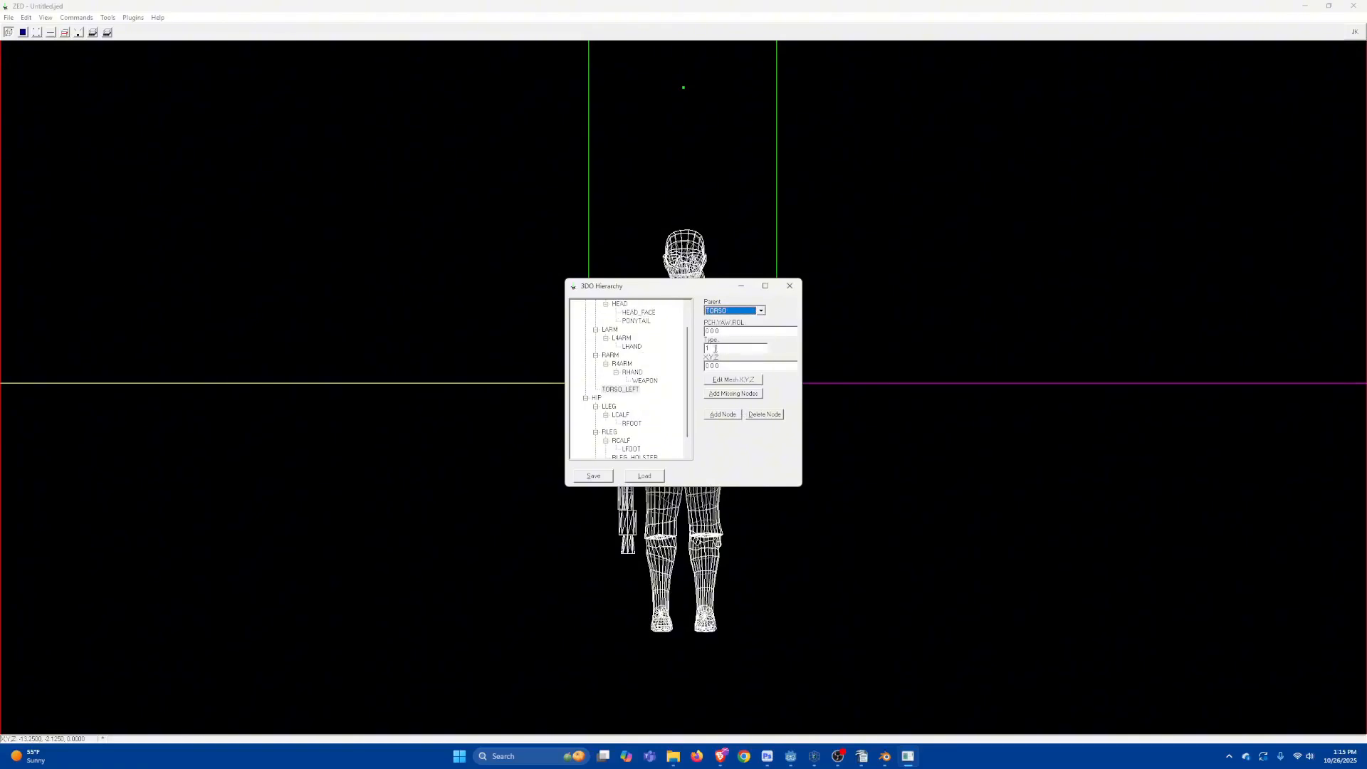
{"action": "scroll", "coordinate": [655, 384], "scroll_direction": "up", "scroll_amount": 2}
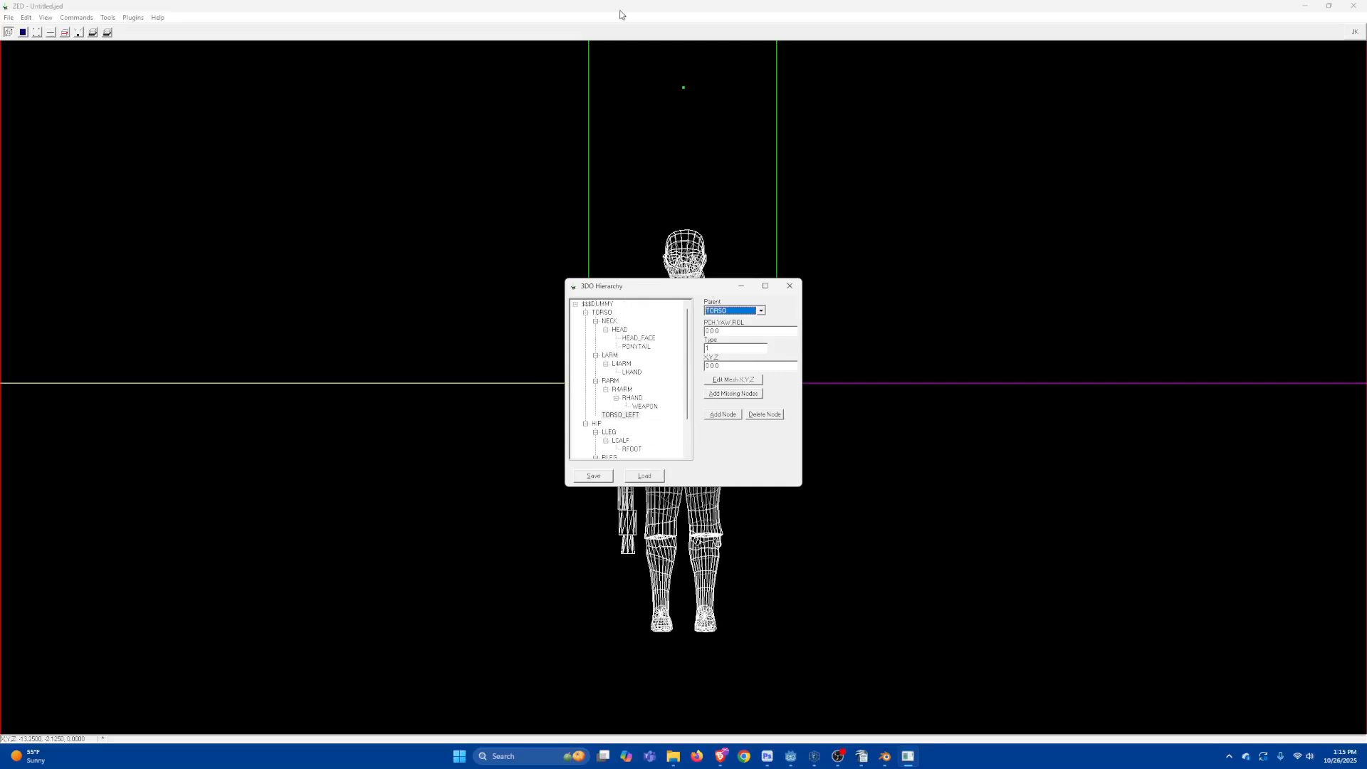
{"action": "left_click", "coordinate": [608, 71]}
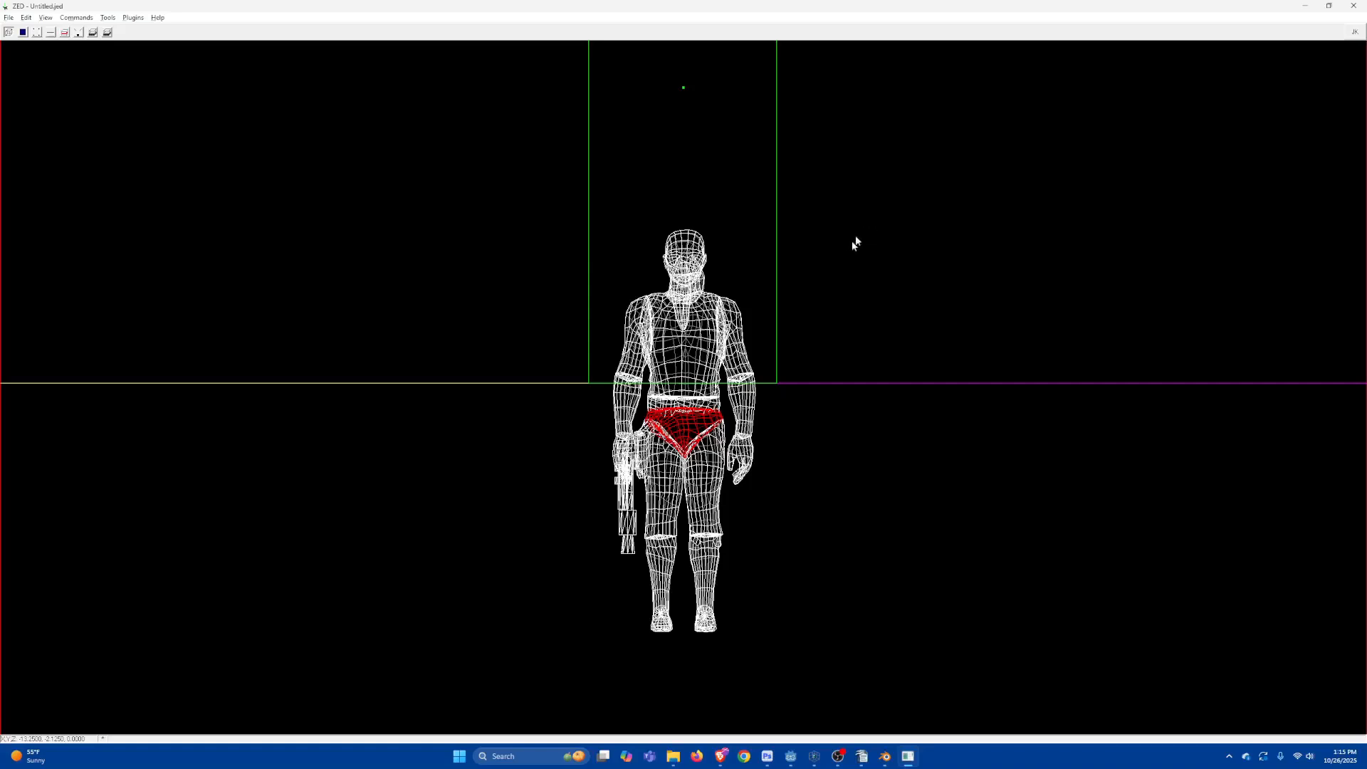
Step: Select all sectors of the pirate model and export them as the 3DO file p2_tutorial in the p2_p4 folder
{"action": "left_click_drag", "start_coordinate": [875, 210], "coordinate": [456, 660]}
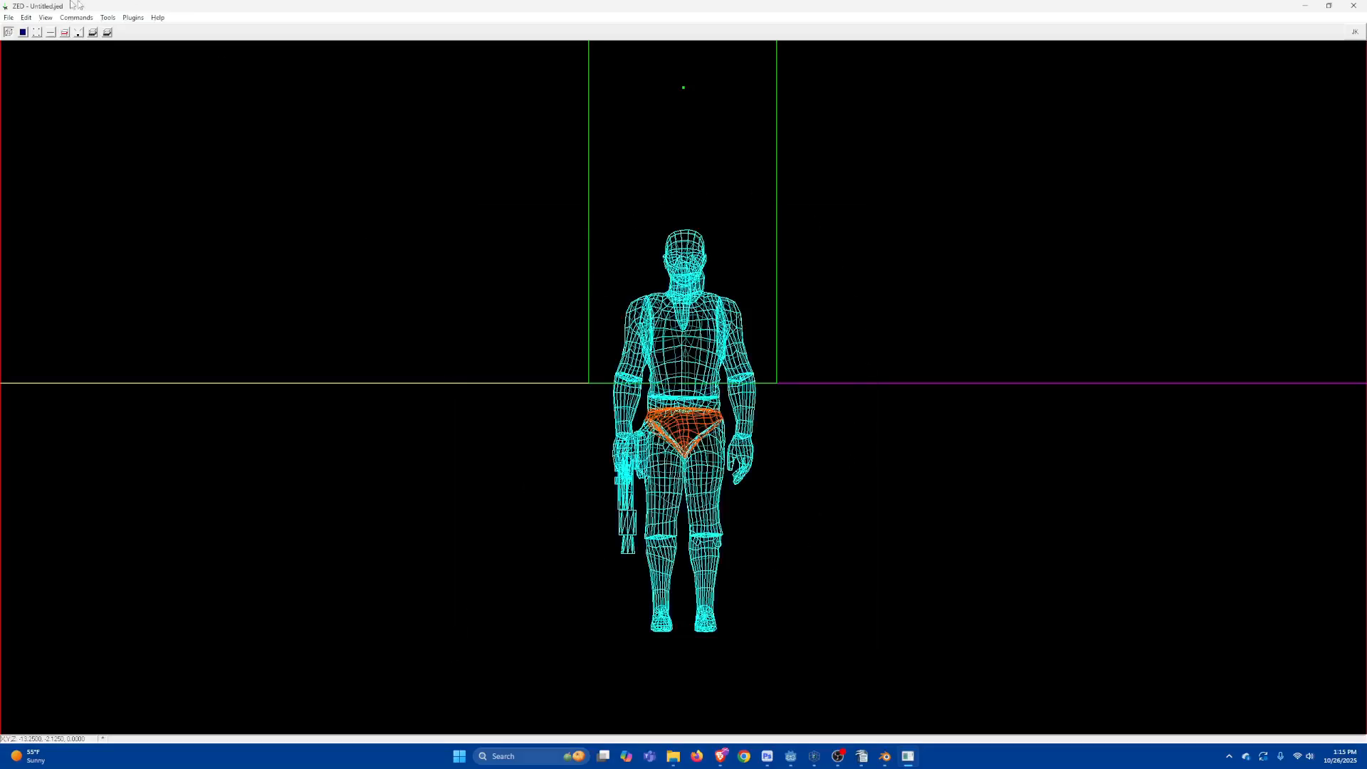
{"action": "left_click", "coordinate": [9, 18]}
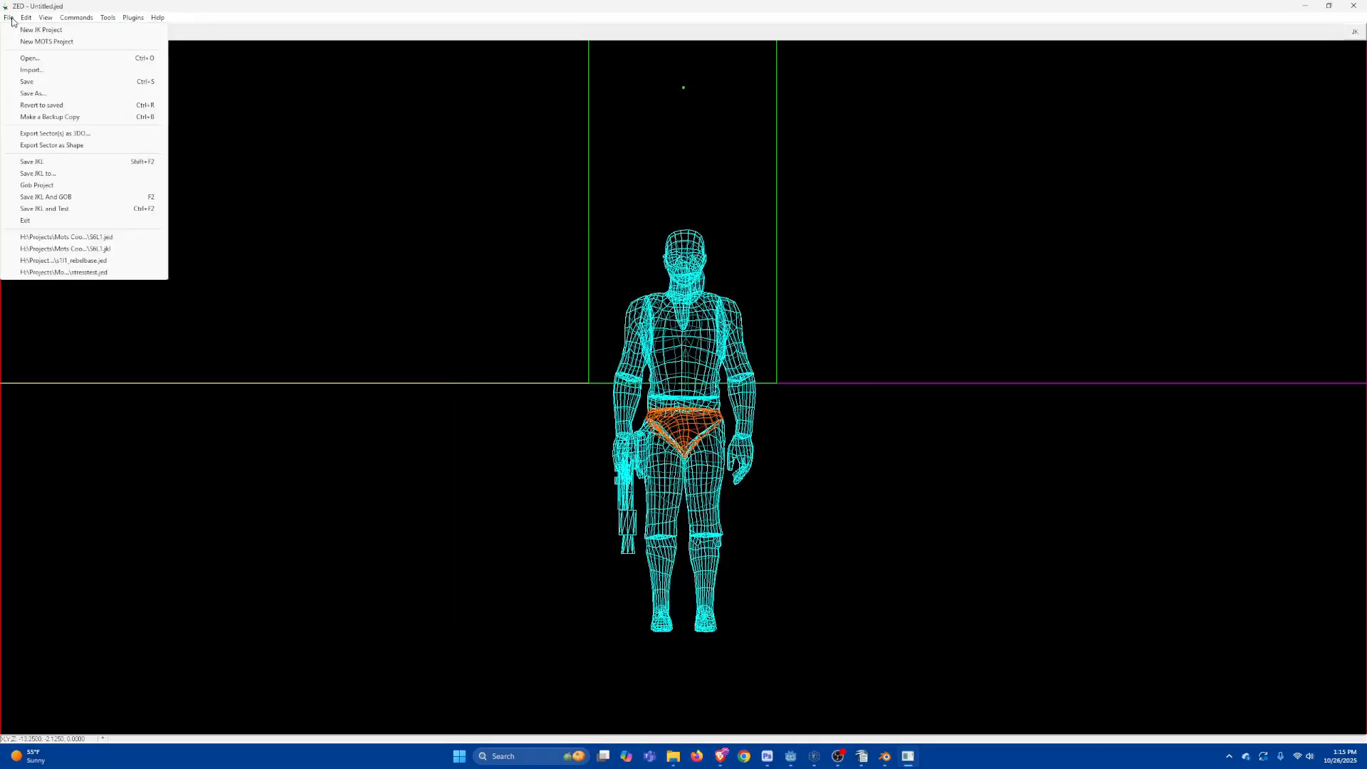
{"action": "left_click", "coordinate": [61, 134]}
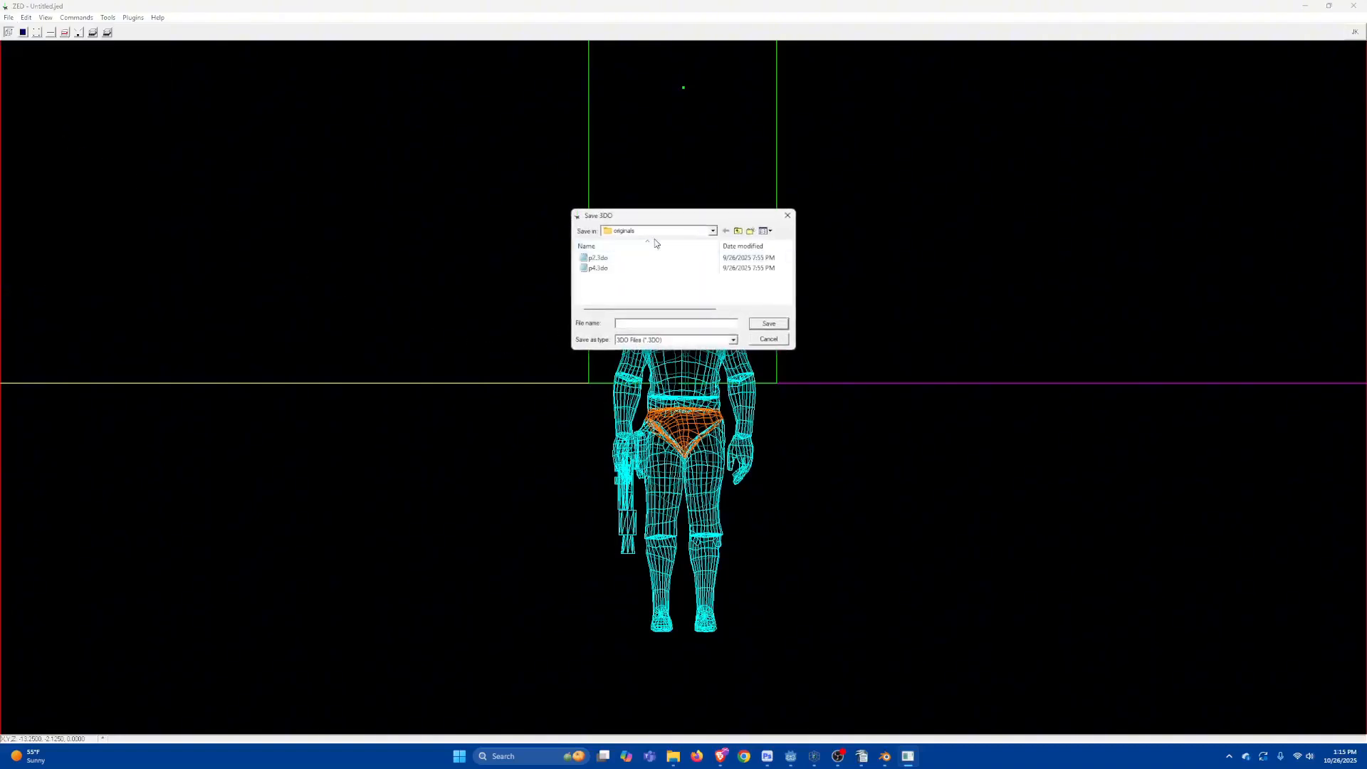
{"action": "type", "text": "p"}
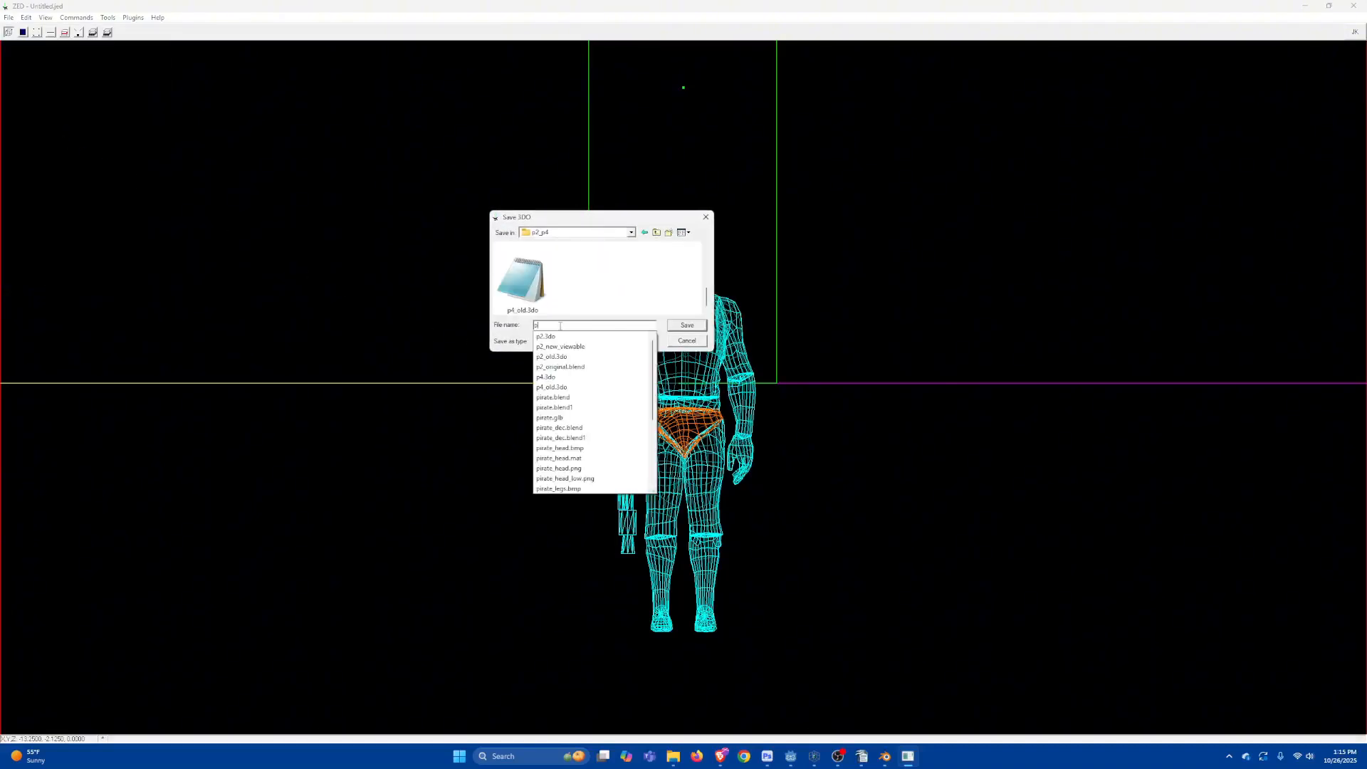
{"action": "type", "text": "2_t"}
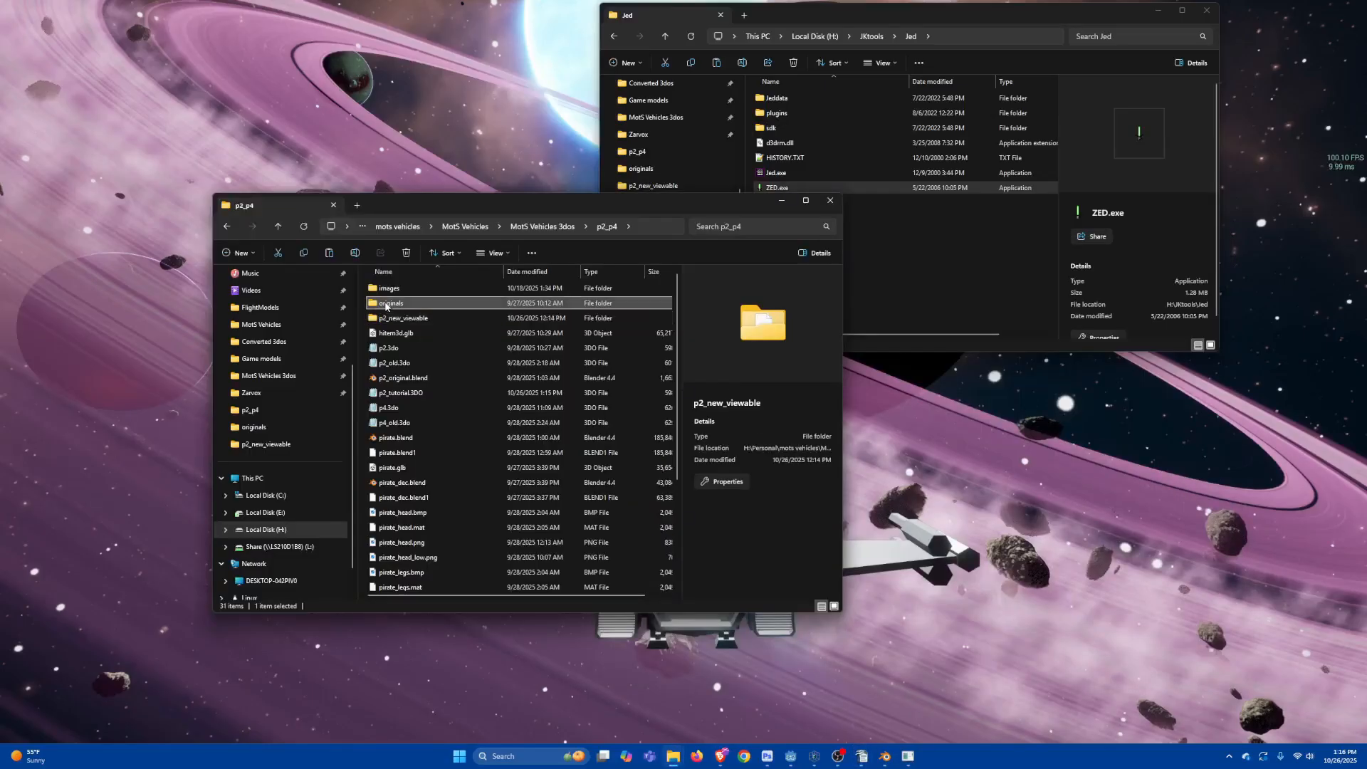
Step: Switch to File Explorer, open p2.3do from the originals folder in Notepad, and copy its line INSERT OFFSET 0 0 .0998
{"action": "double_click", "coordinate": [385, 305]}
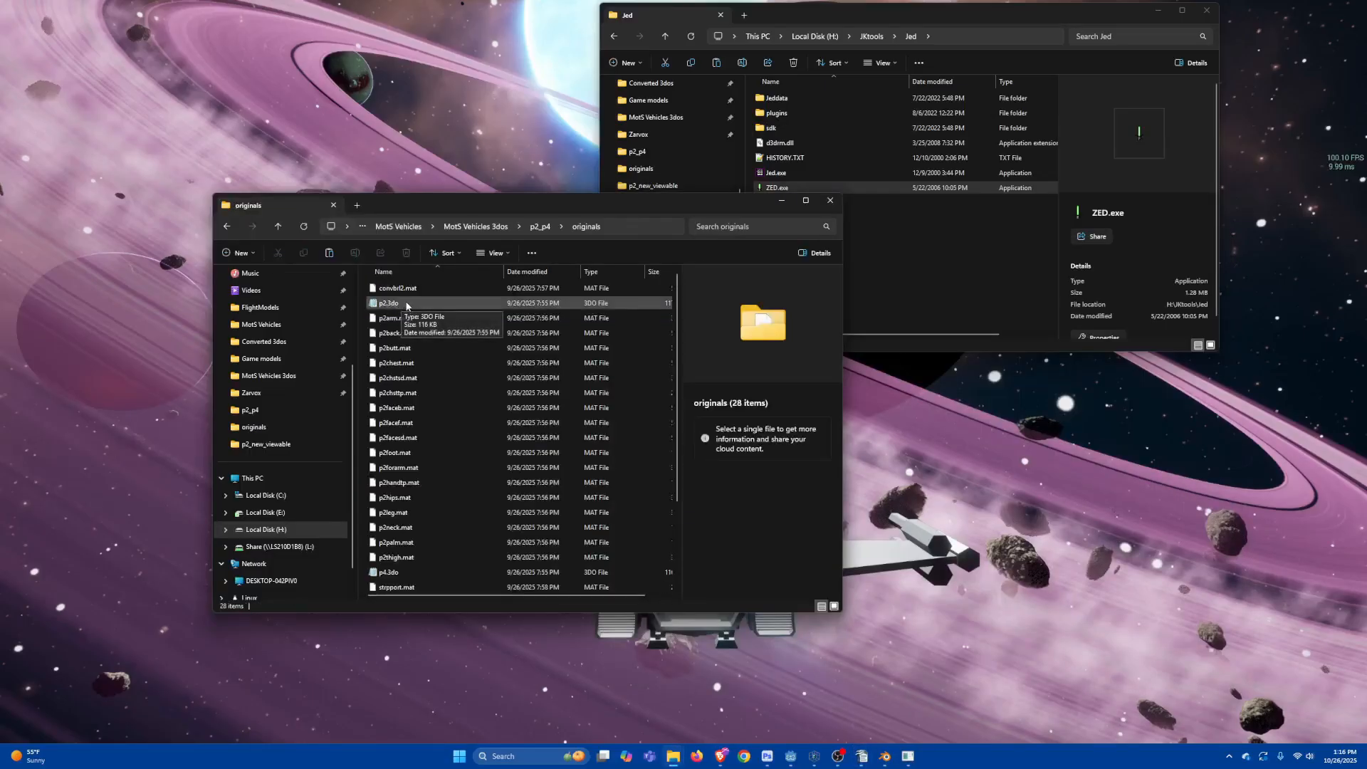
{"action": "double_click", "coordinate": [390, 304]}
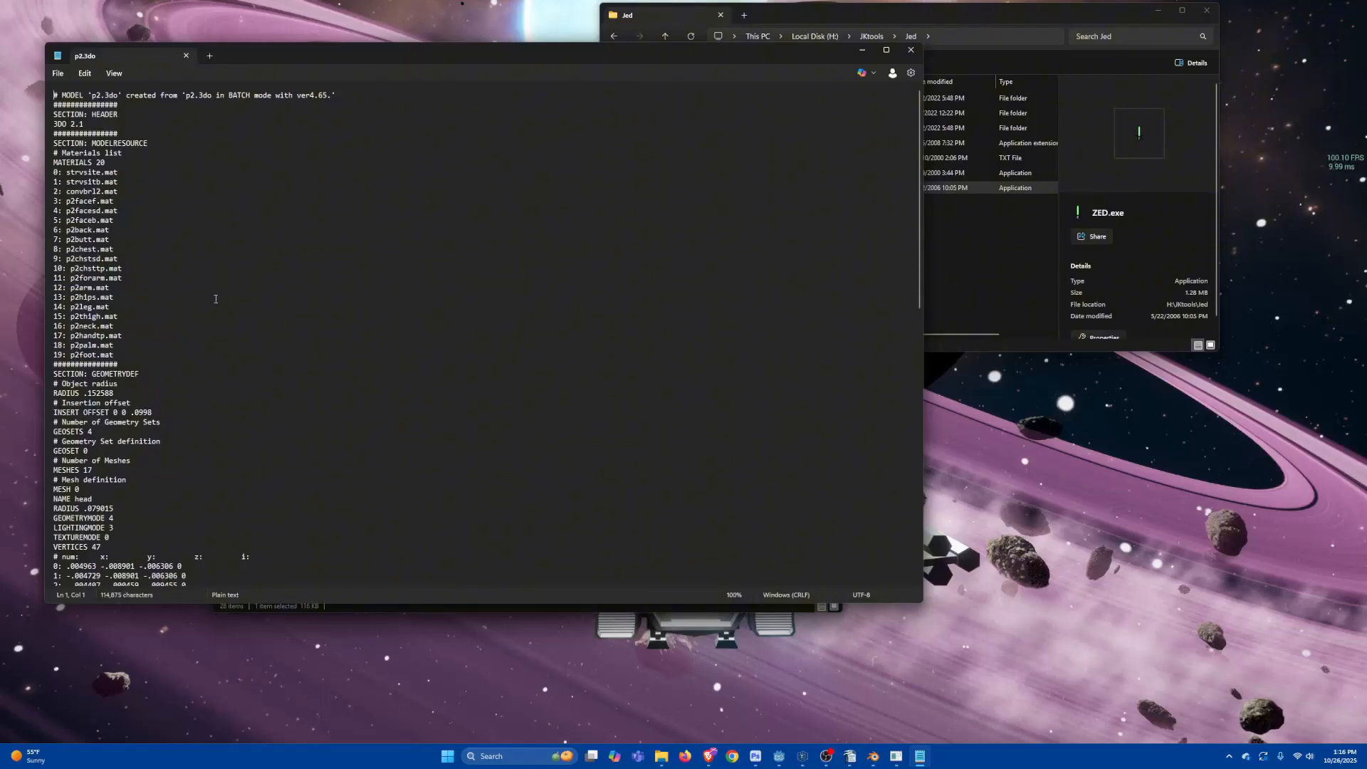
{"action": "scroll", "coordinate": [207, 328], "scroll_direction": "down", "scroll_amount": 3}
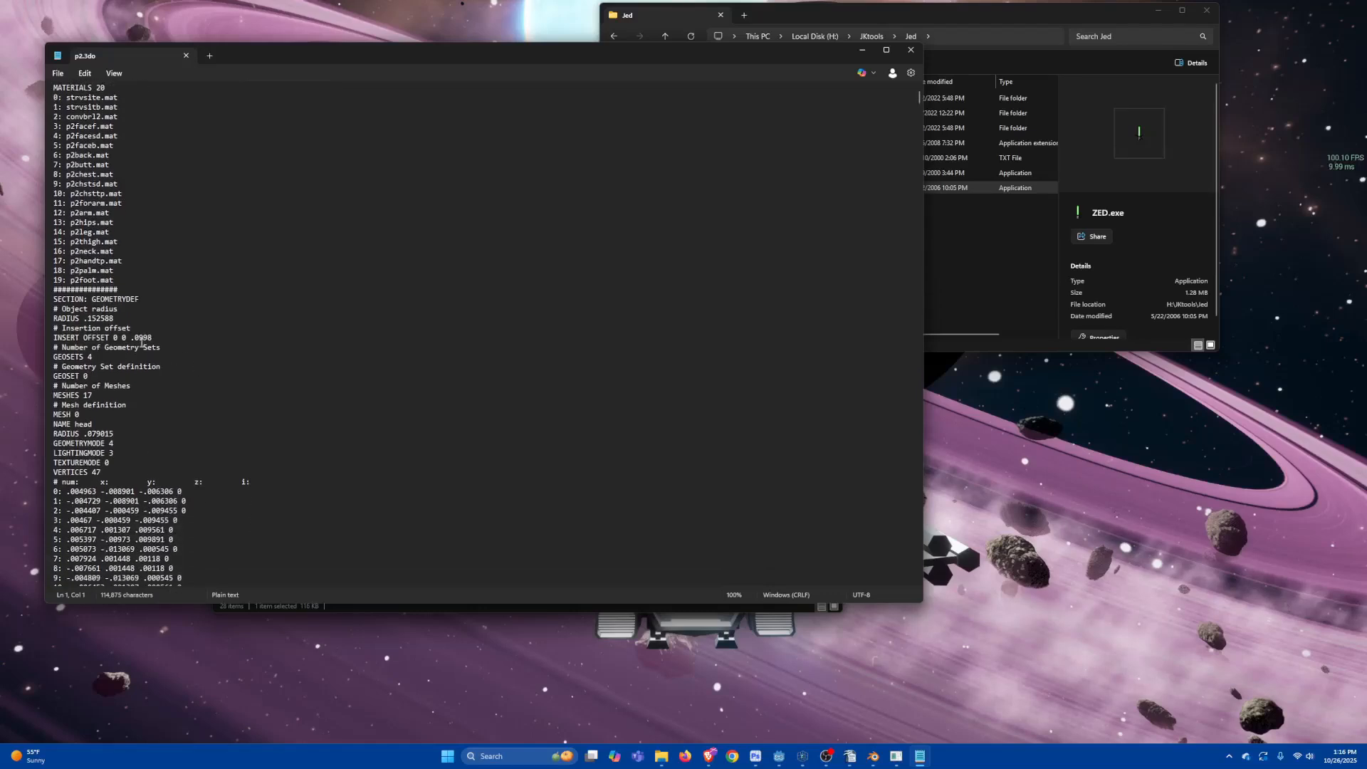
{"action": "left_click_drag", "start_coordinate": [158, 337], "coordinate": [54, 338]}
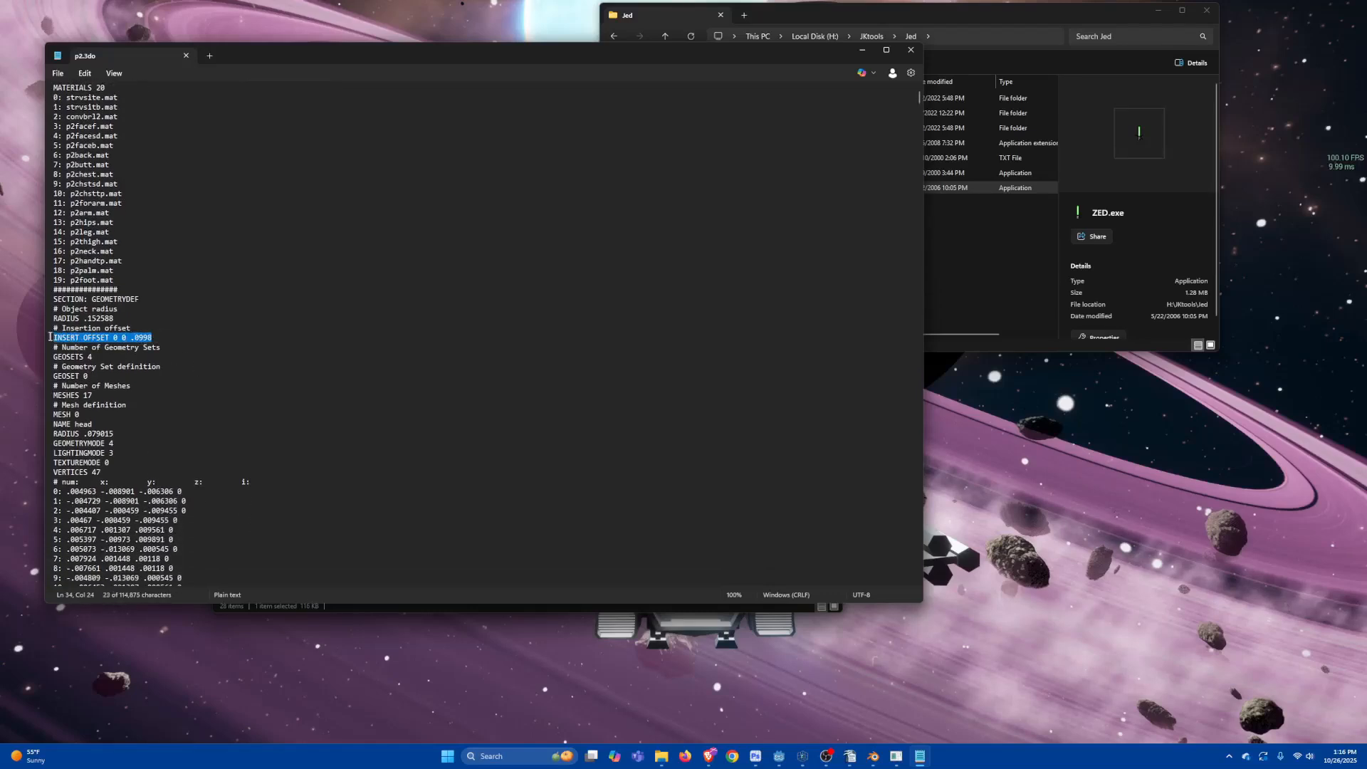
{"action": "right_click", "coordinate": [99, 342]}
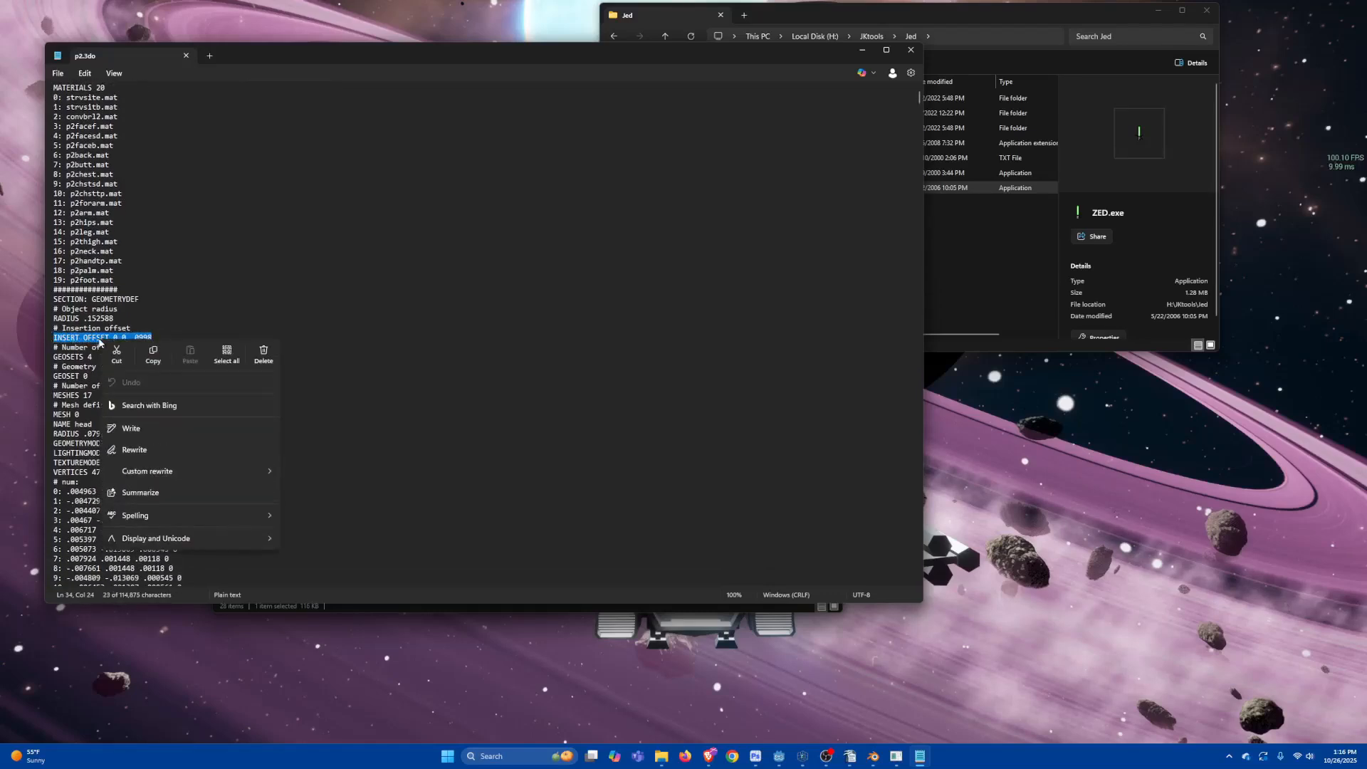
{"action": "left_click", "coordinate": [152, 365]}
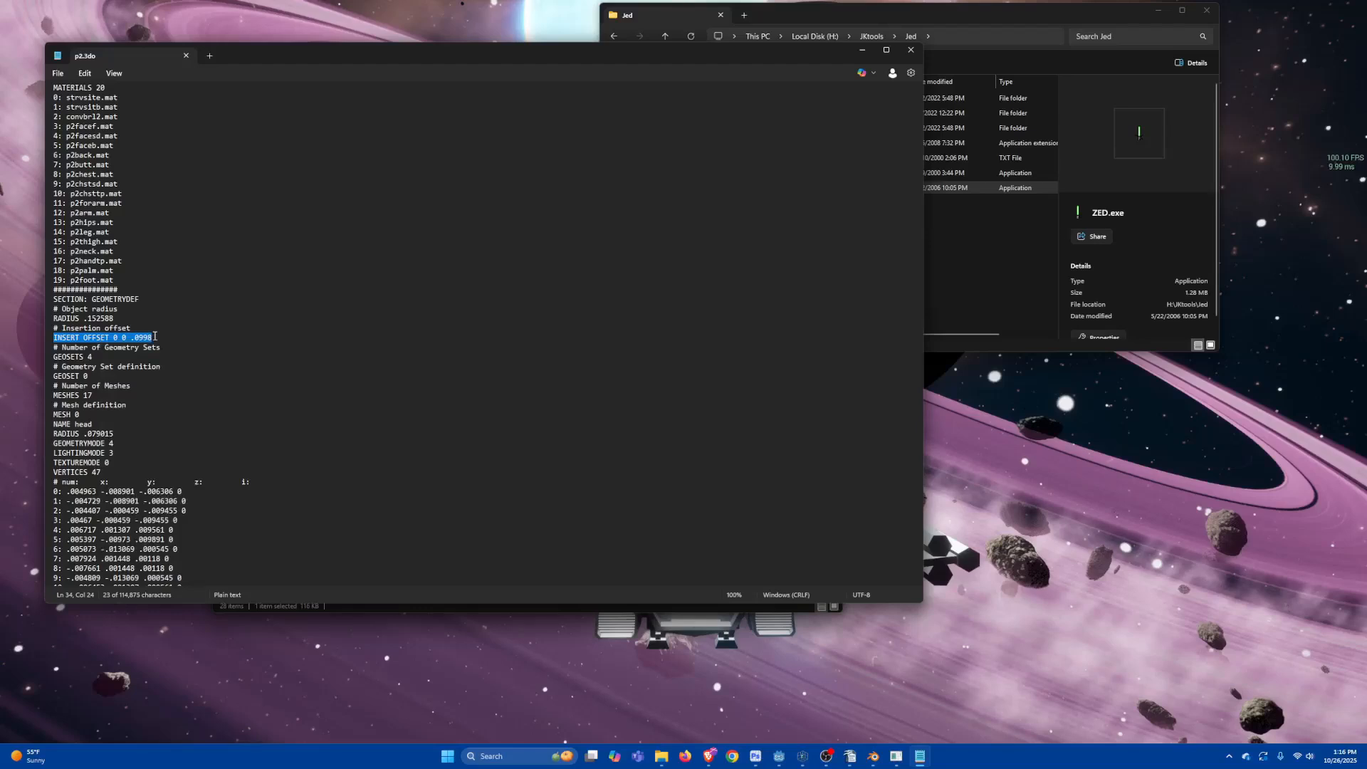
{"action": "key", "text": "alt+F4"}
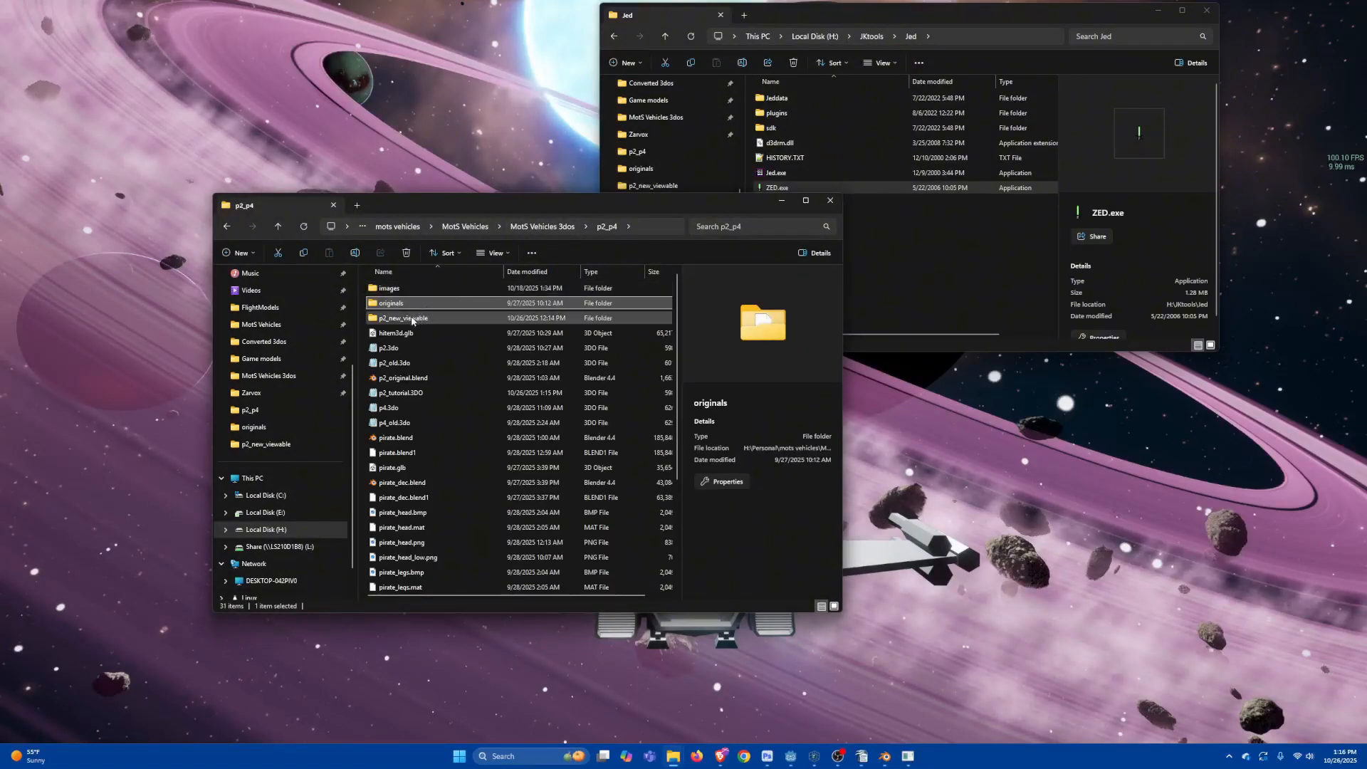
Step: Replace the insert offset line in p2_tutorial.3DO with the copied INSERT OFFSET 0 0 .0998, then save and close the file
{"action": "double_click", "coordinate": [411, 392]}
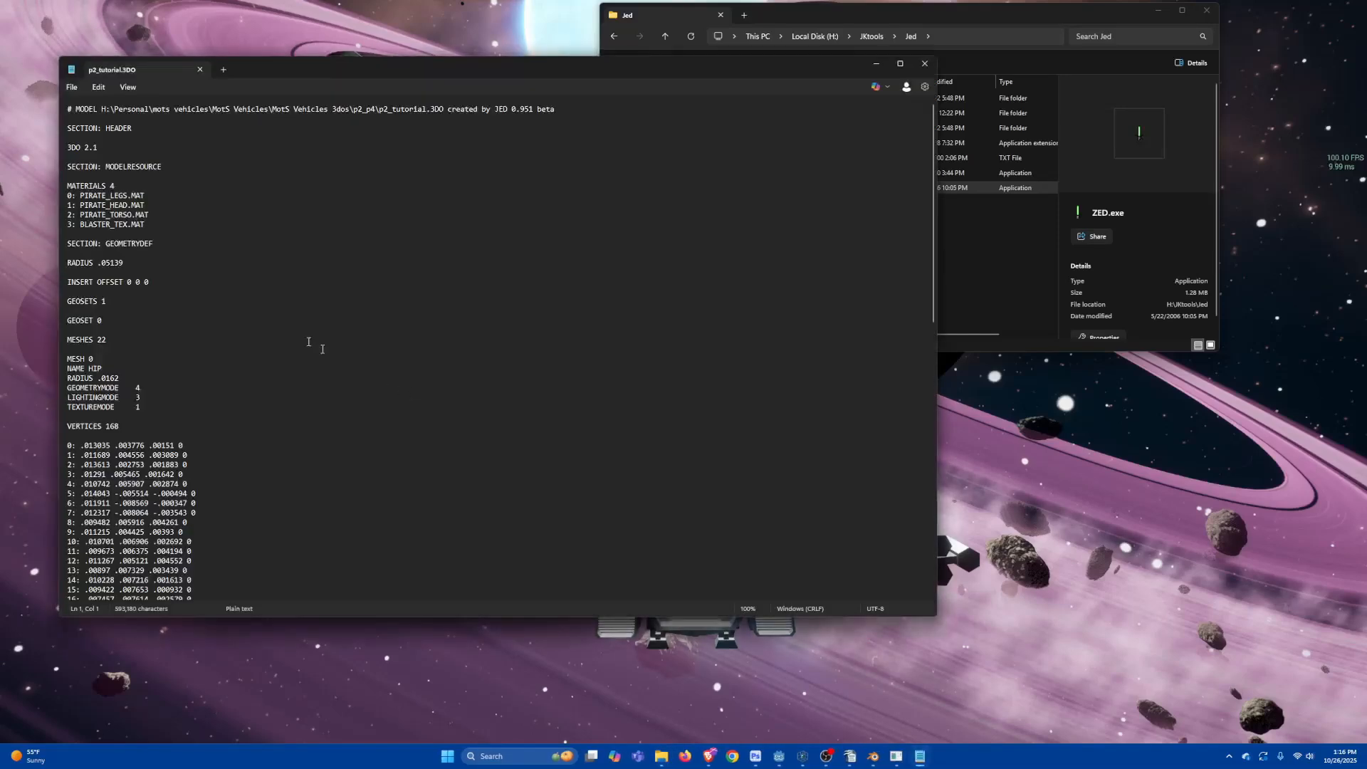
{"action": "left_click_drag", "start_coordinate": [150, 278], "coordinate": [60, 285]}
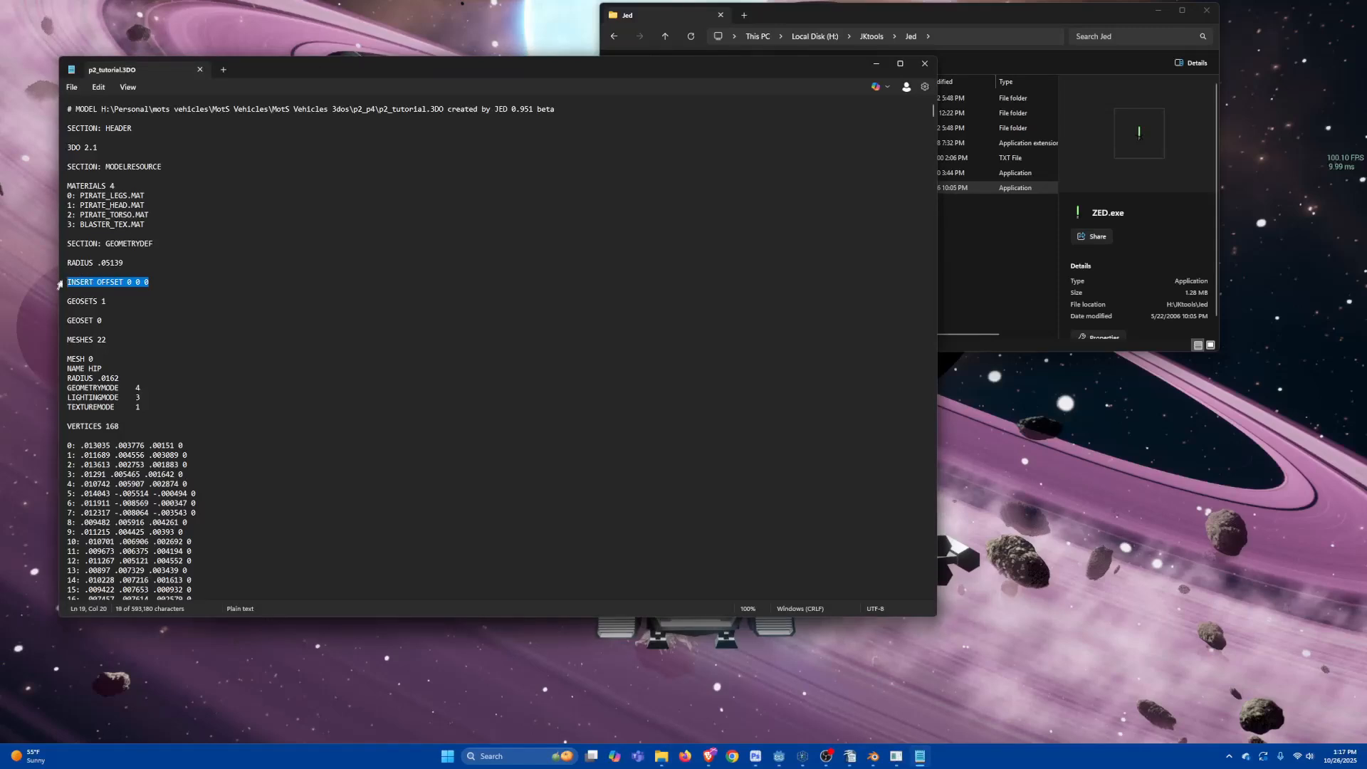
{"action": "key", "text": "ctrl+v"}
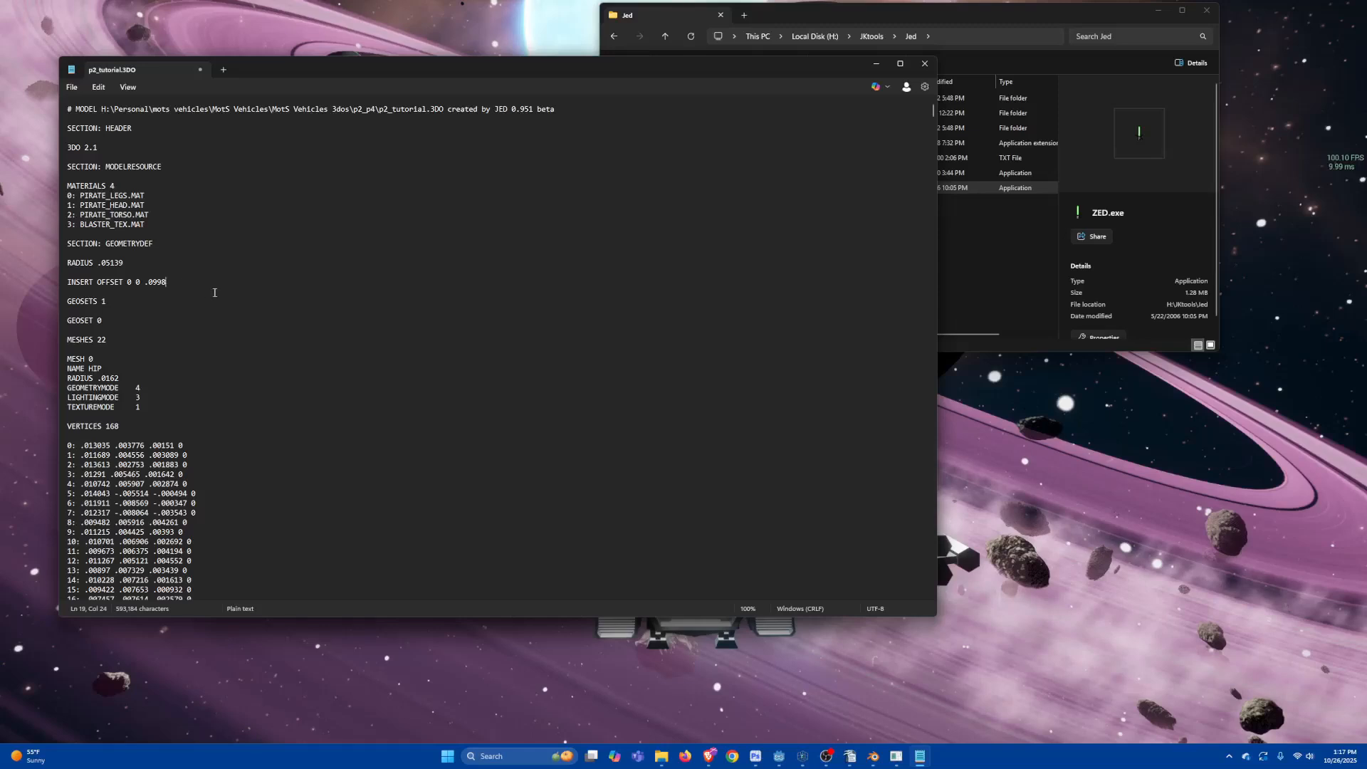
{"action": "key", "text": "ctrl+w"}
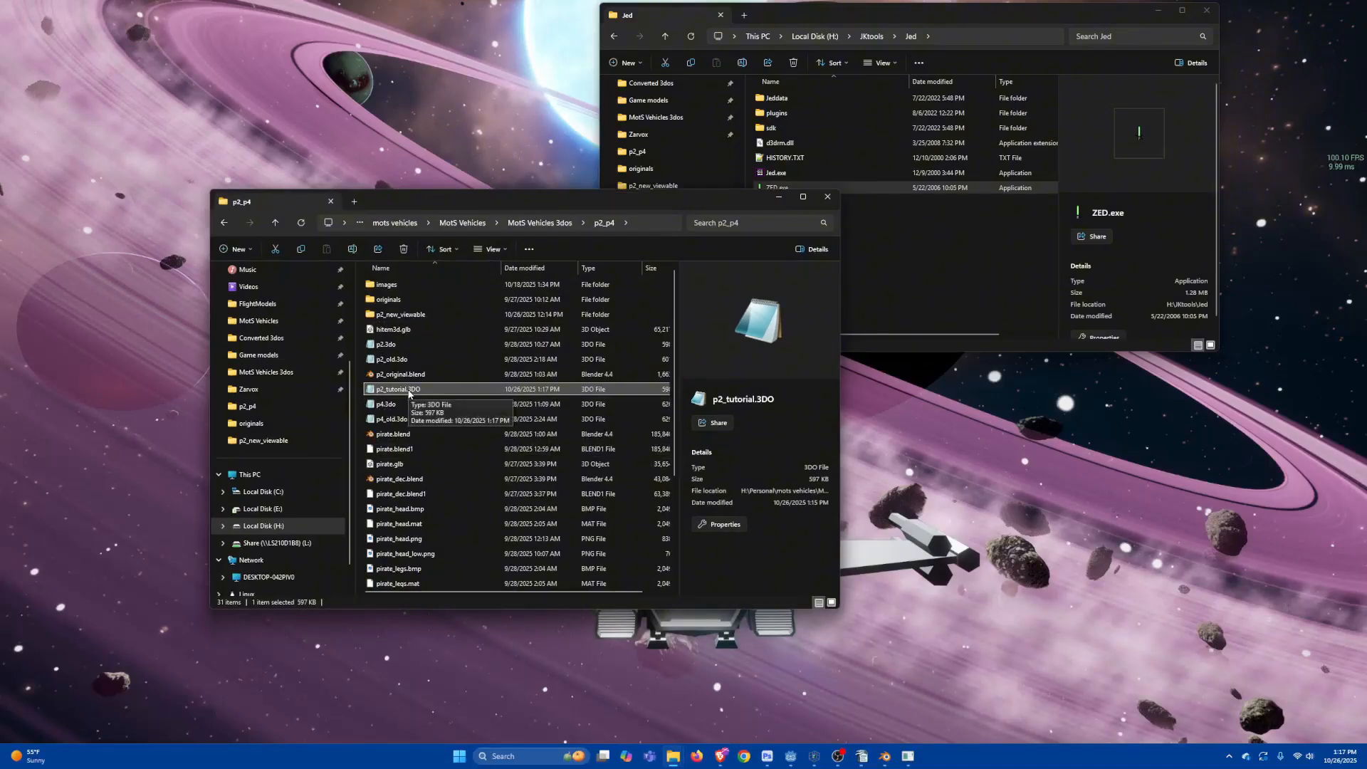
Step: Open p2_tutorial.3DO in the Jedi Knight ObjeKt Editor and inspect the model in the front, side and free views
{"action": "right_click", "coordinate": [428, 396]}
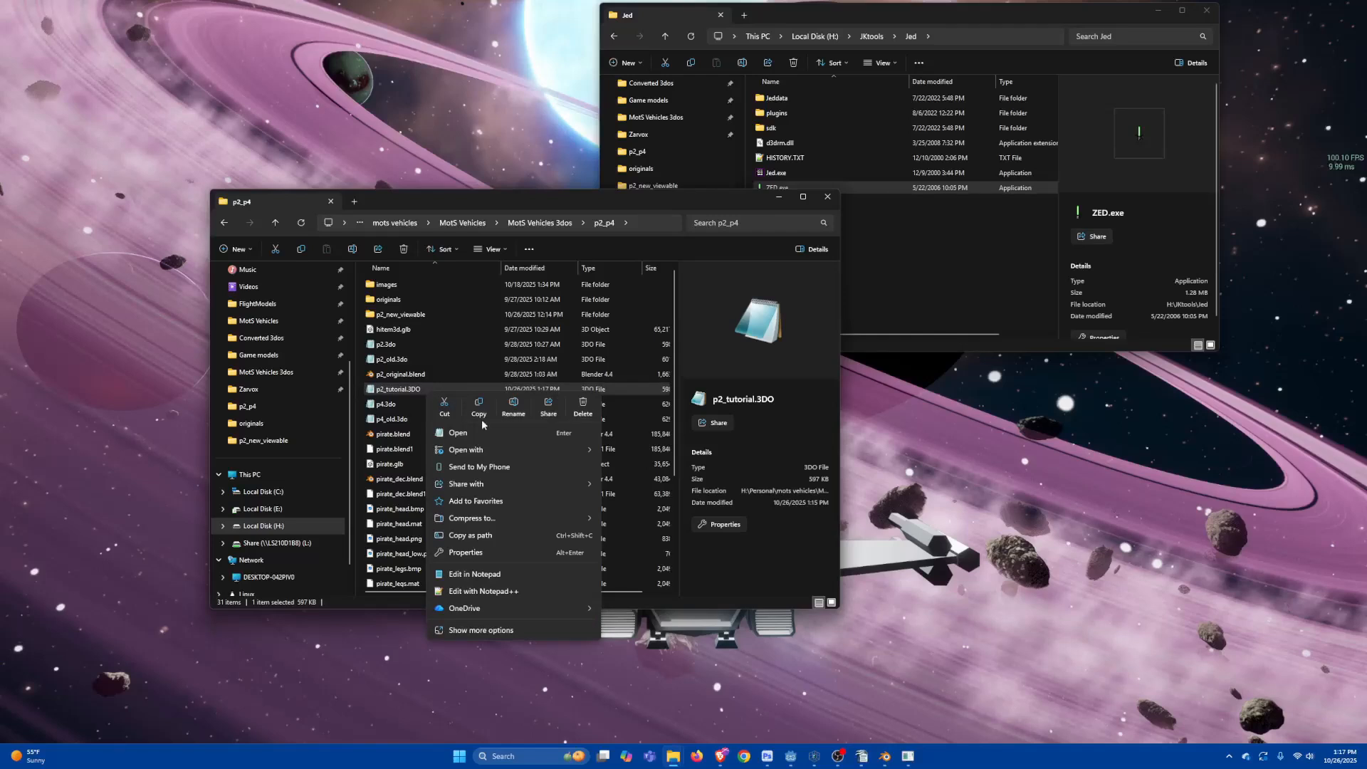
{"action": "mouse_move", "coordinate": [558, 451]}
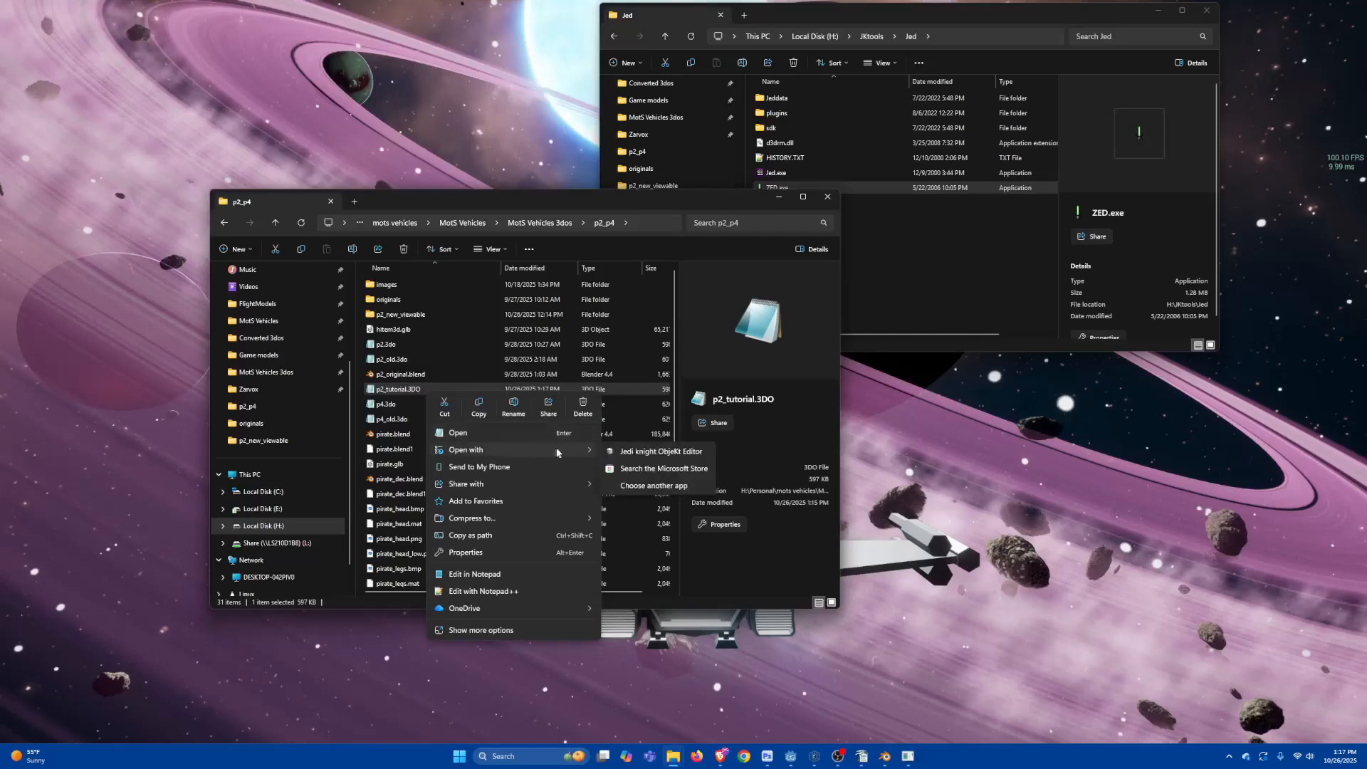
{"action": "left_click", "coordinate": [648, 453]}
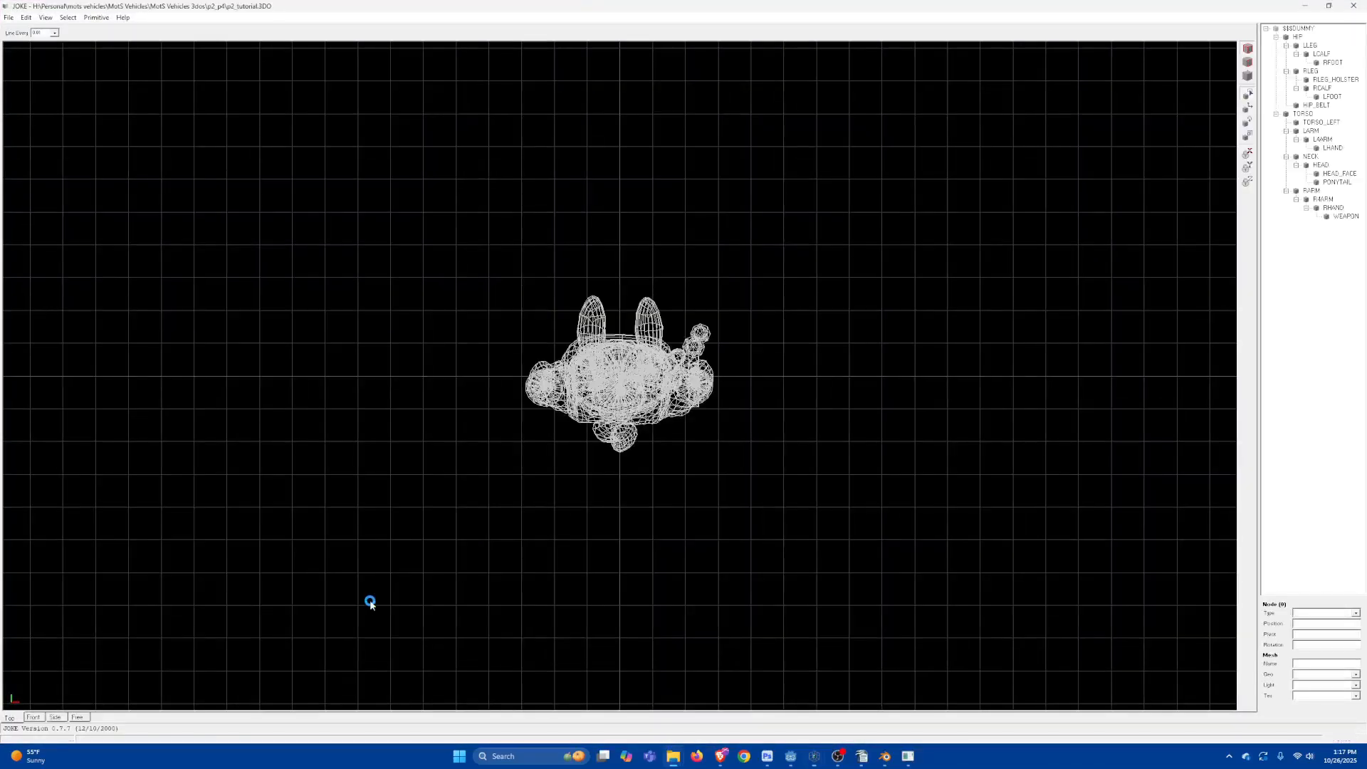
{"action": "left_click", "coordinate": [34, 717]}
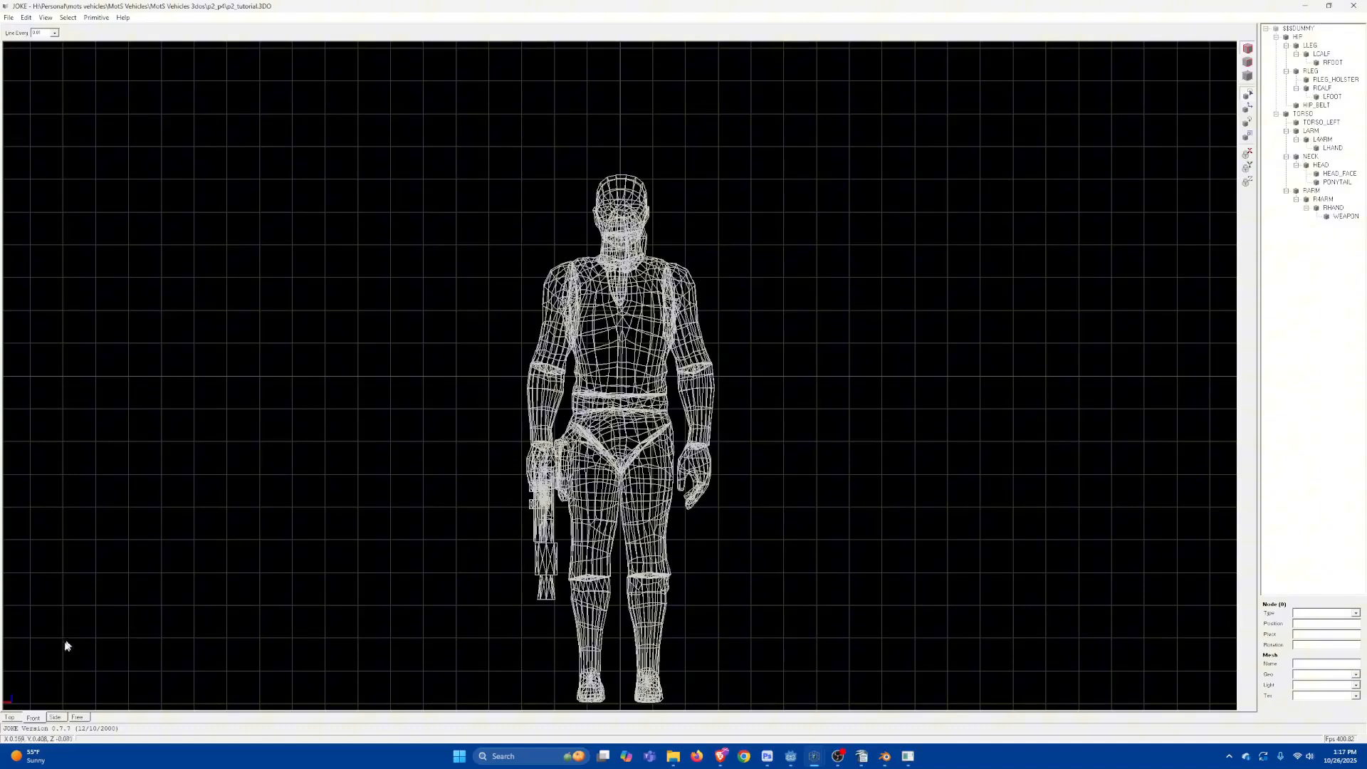
{"action": "left_click", "coordinate": [57, 718]}
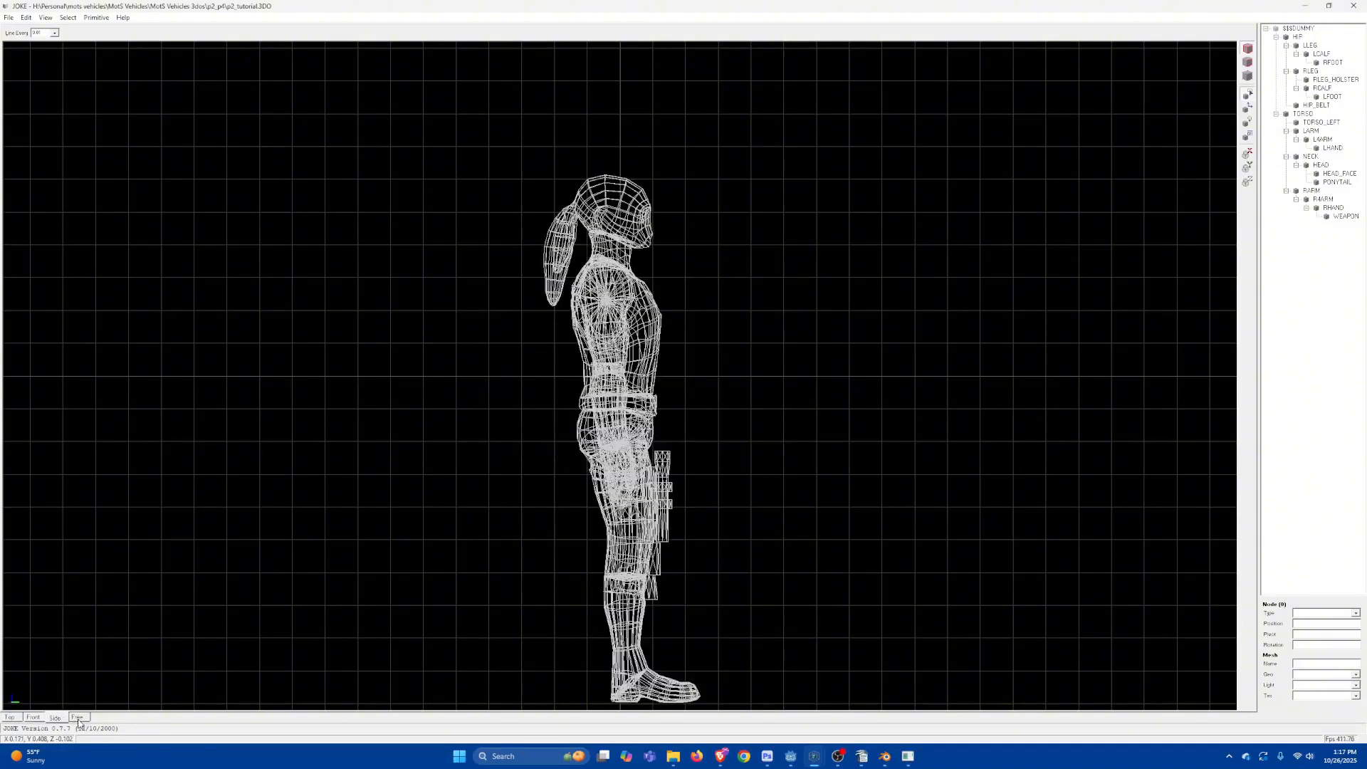
{"action": "left_click", "coordinate": [76, 718]}
{"action": "mouse_move", "coordinate": [428, 406]}
{"action": "left_mouse_down"}
{"action": "mouse_move", "coordinate": [565, 460]}
{"action": "mouse_move", "coordinate": [559, 451]}
{"action": "mouse_move", "coordinate": [561, 471]}
{"action": "left_mouse_up"}
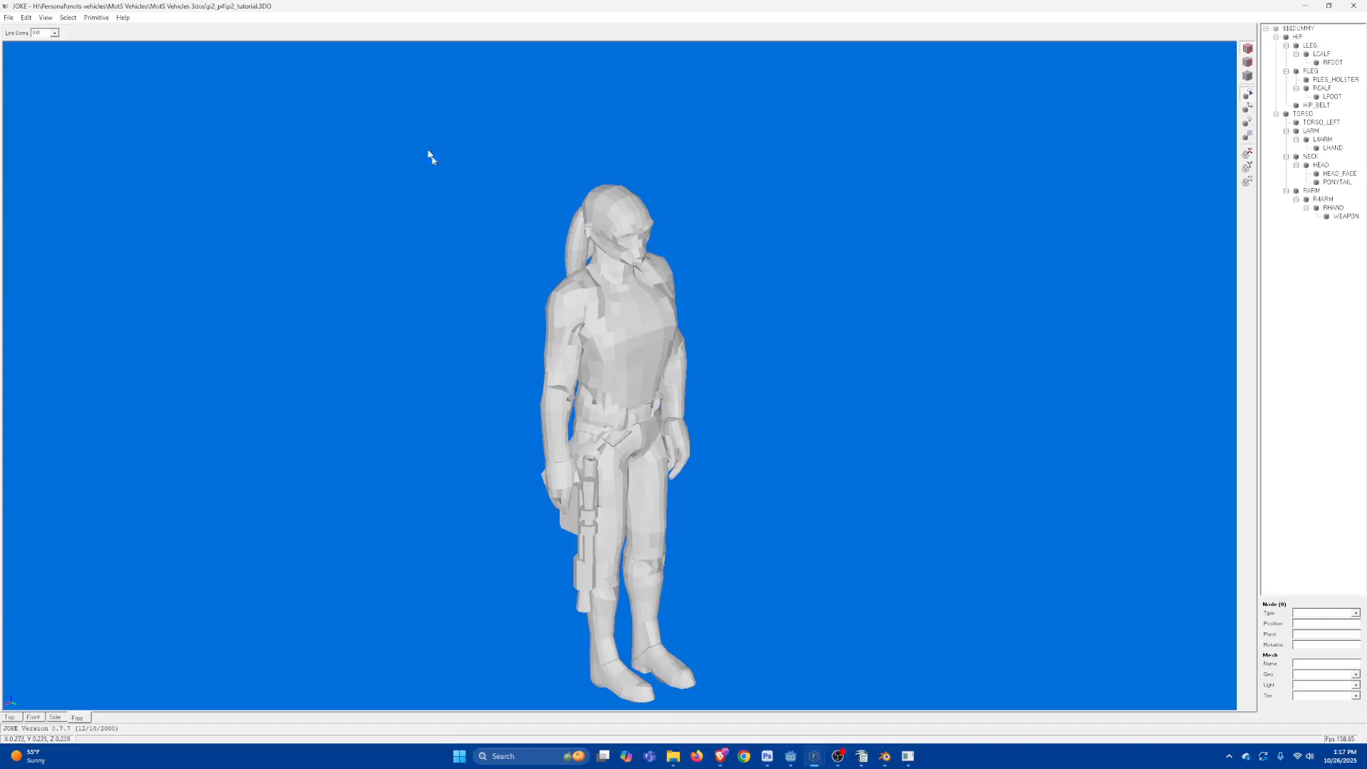
Step: Display the exported pirate model textured, inspect its materials from several angles, and close the editor
{"action": "left_click", "coordinate": [44, 18]}
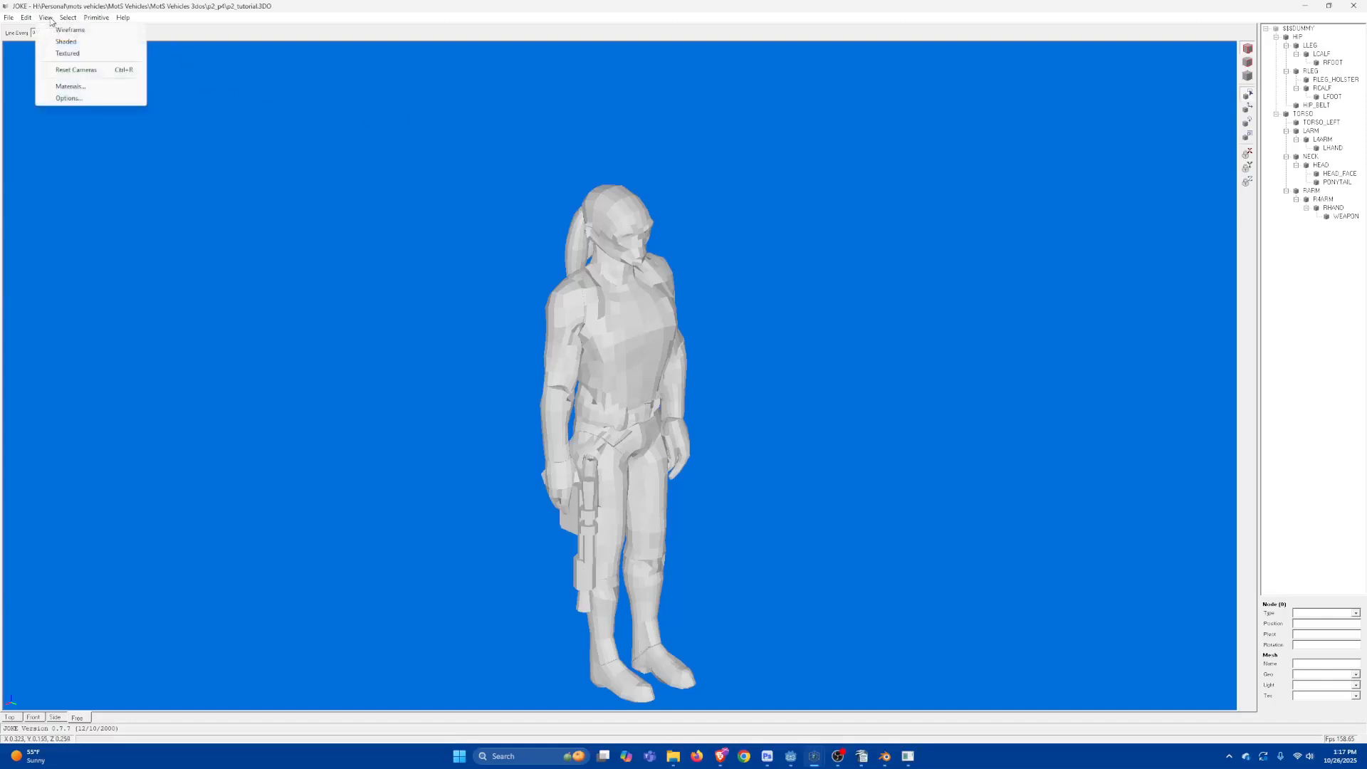
{"action": "left_click", "coordinate": [67, 54]}
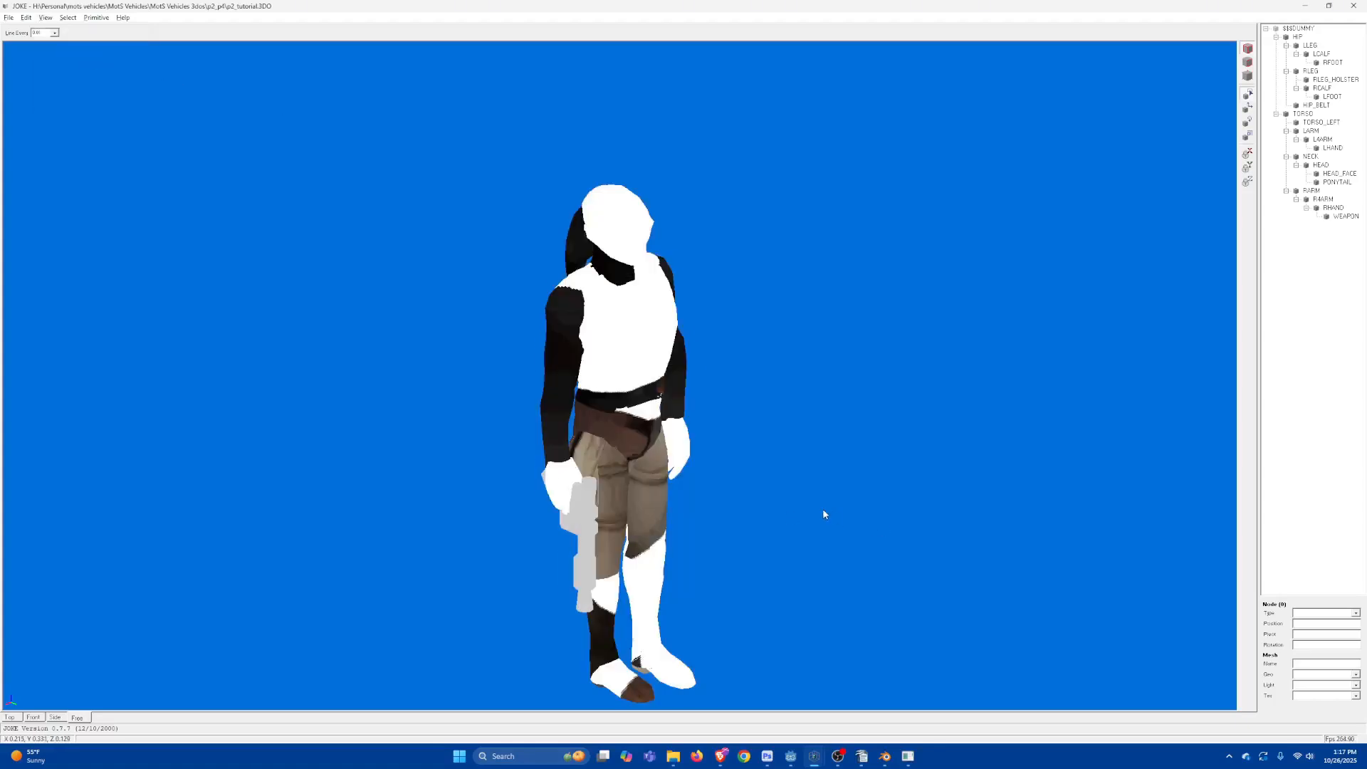
{"action": "left_click_drag", "start_coordinate": [824, 515], "coordinate": [800, 483]}
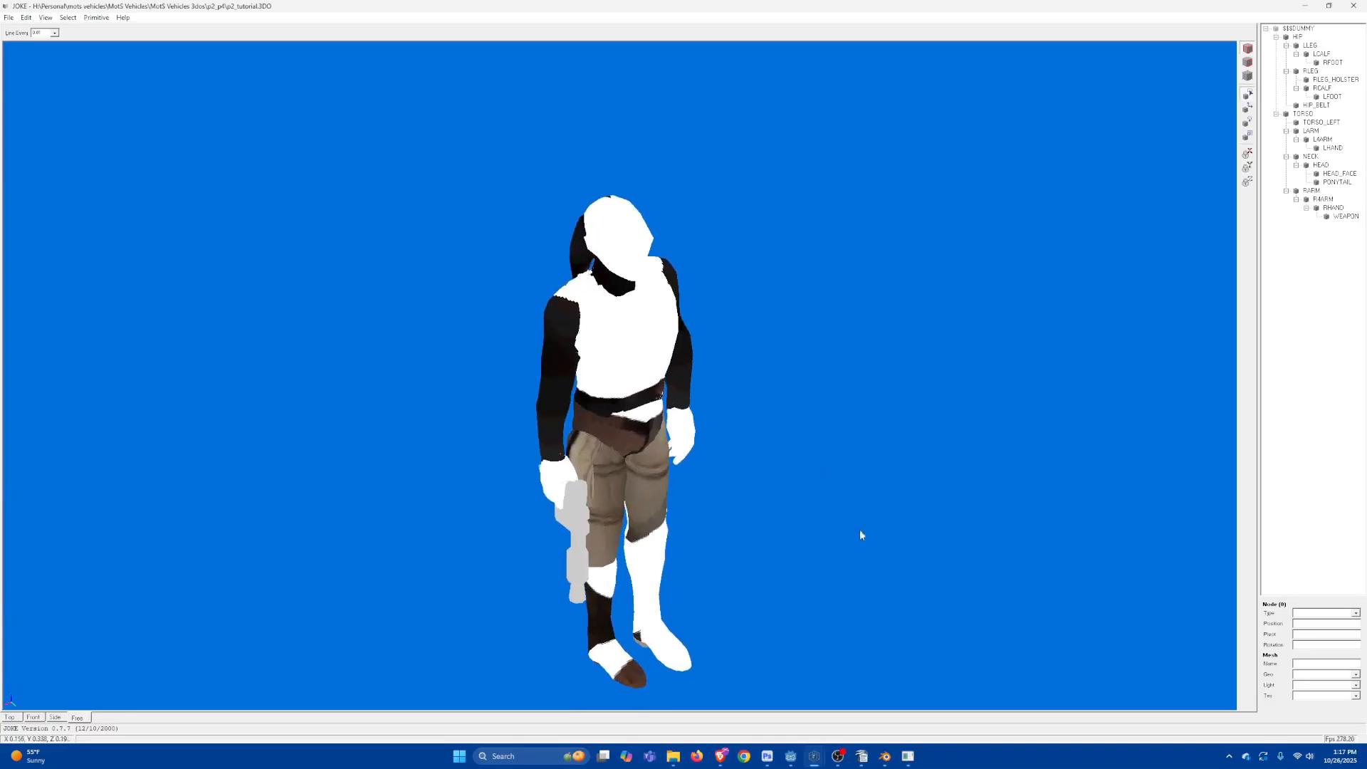
{"action": "left_click_drag", "start_coordinate": [860, 535], "coordinate": [819, 533]}
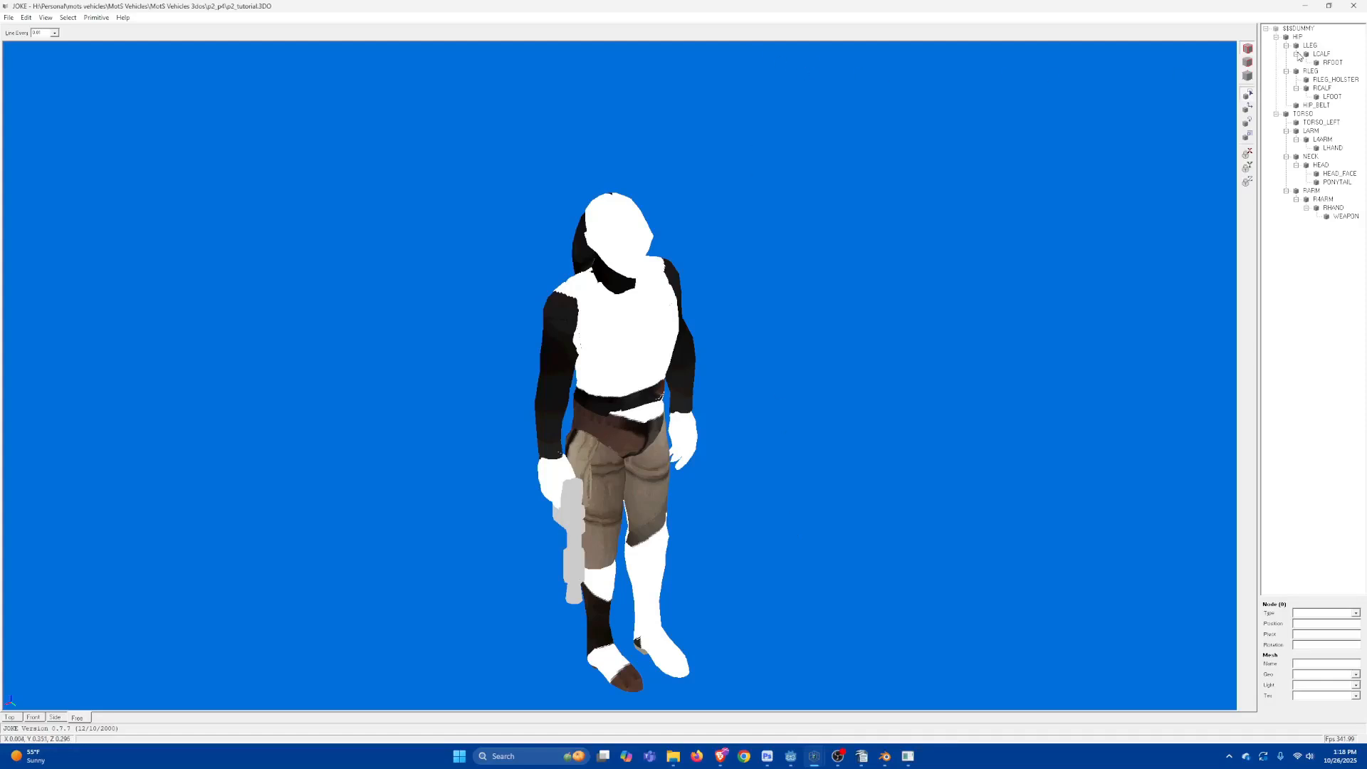
{"action": "mouse_move", "coordinate": [773, 413]}
{"action": "left_mouse_down"}
{"action": "mouse_move", "coordinate": [718, 429]}
{"action": "mouse_move", "coordinate": [812, 421]}
{"action": "mouse_move", "coordinate": [786, 435]}
{"action": "left_mouse_up"}
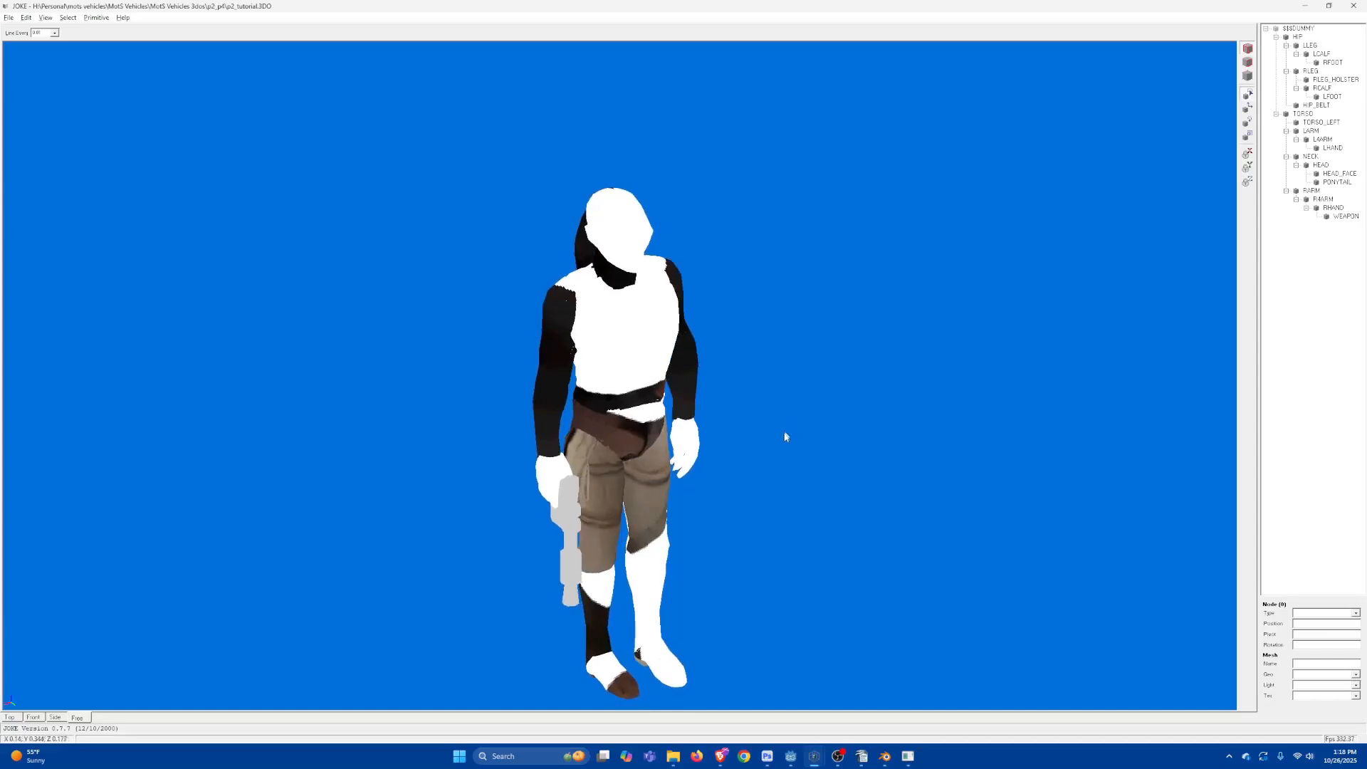
{"action": "left_click_drag", "start_coordinate": [812, 488], "coordinate": [812, 485]}
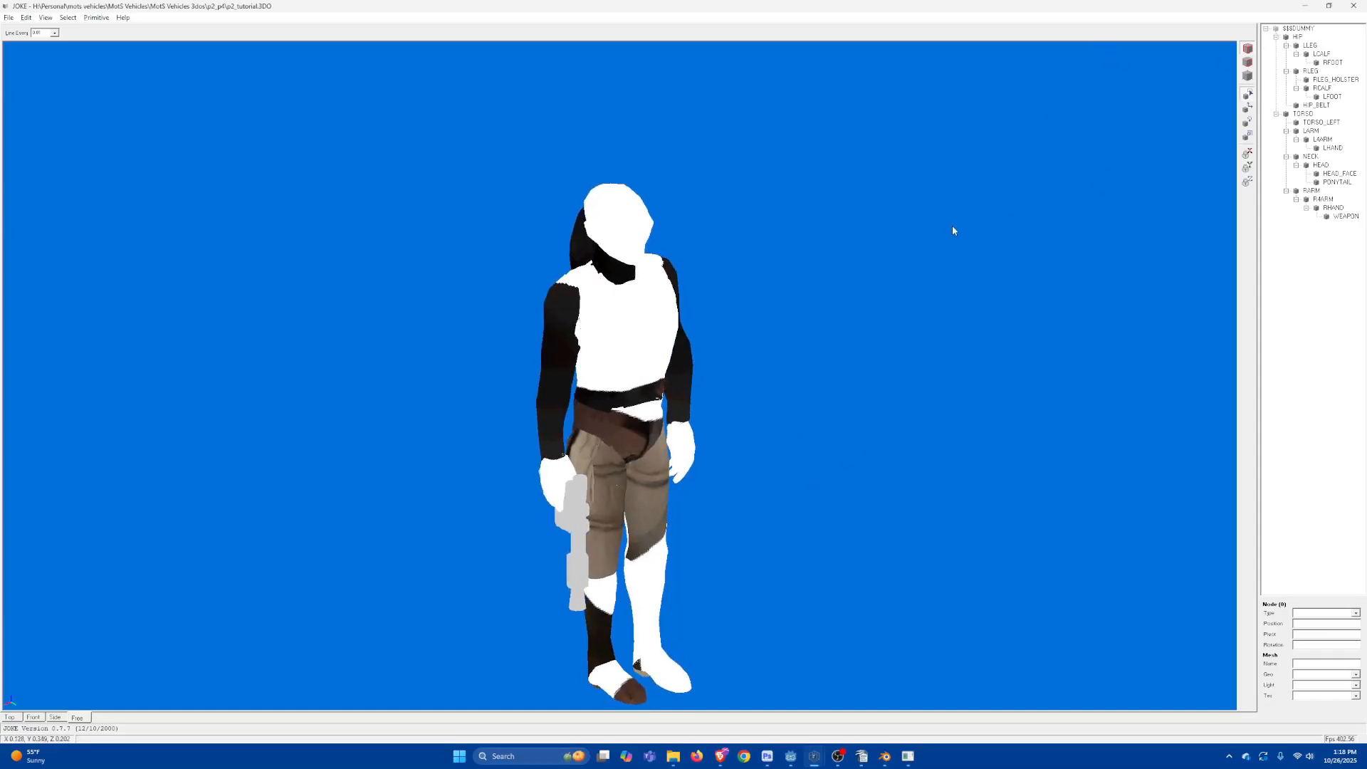
{"action": "left_click", "coordinate": [1353, 6]}
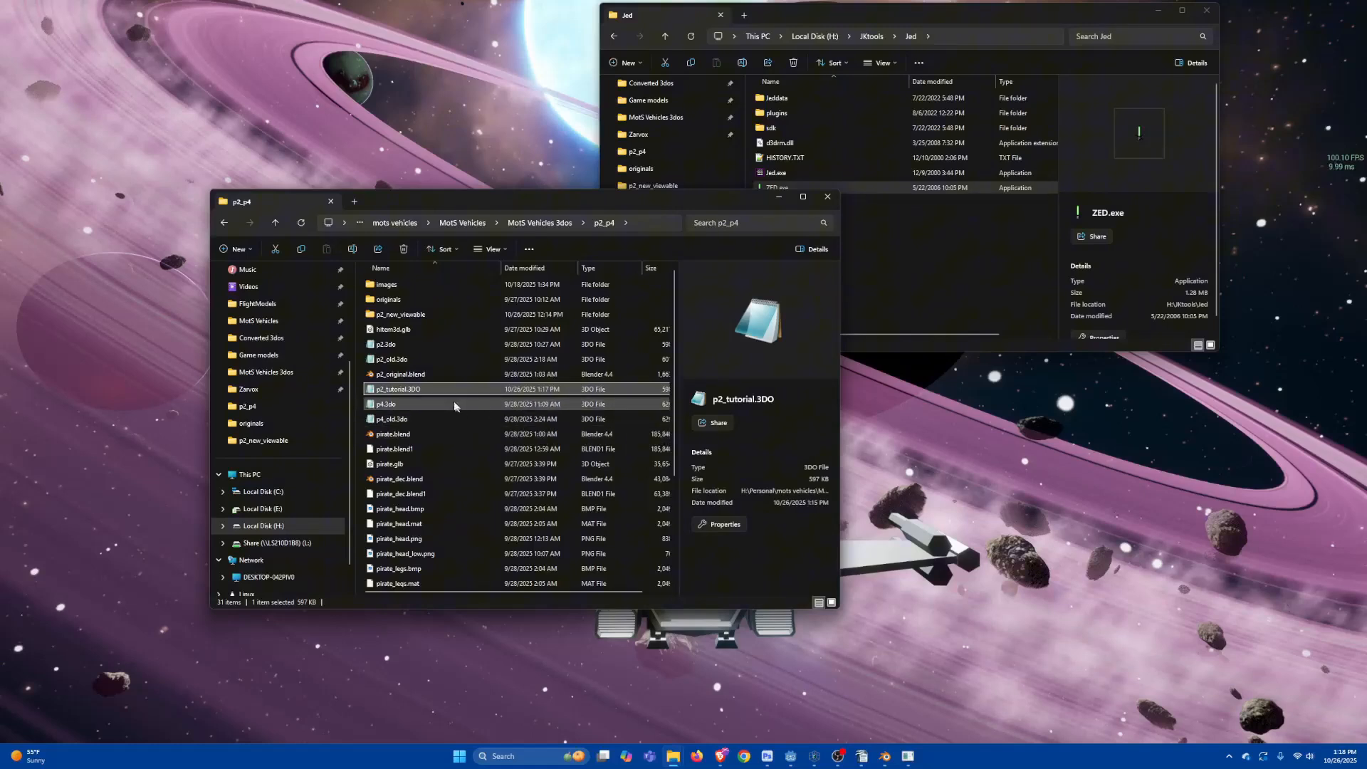
Step: Open p2.3do from the p2_new_viewable folder in the Jedi Knight ObjeKt Editor
{"action": "double_click", "coordinate": [401, 314]}
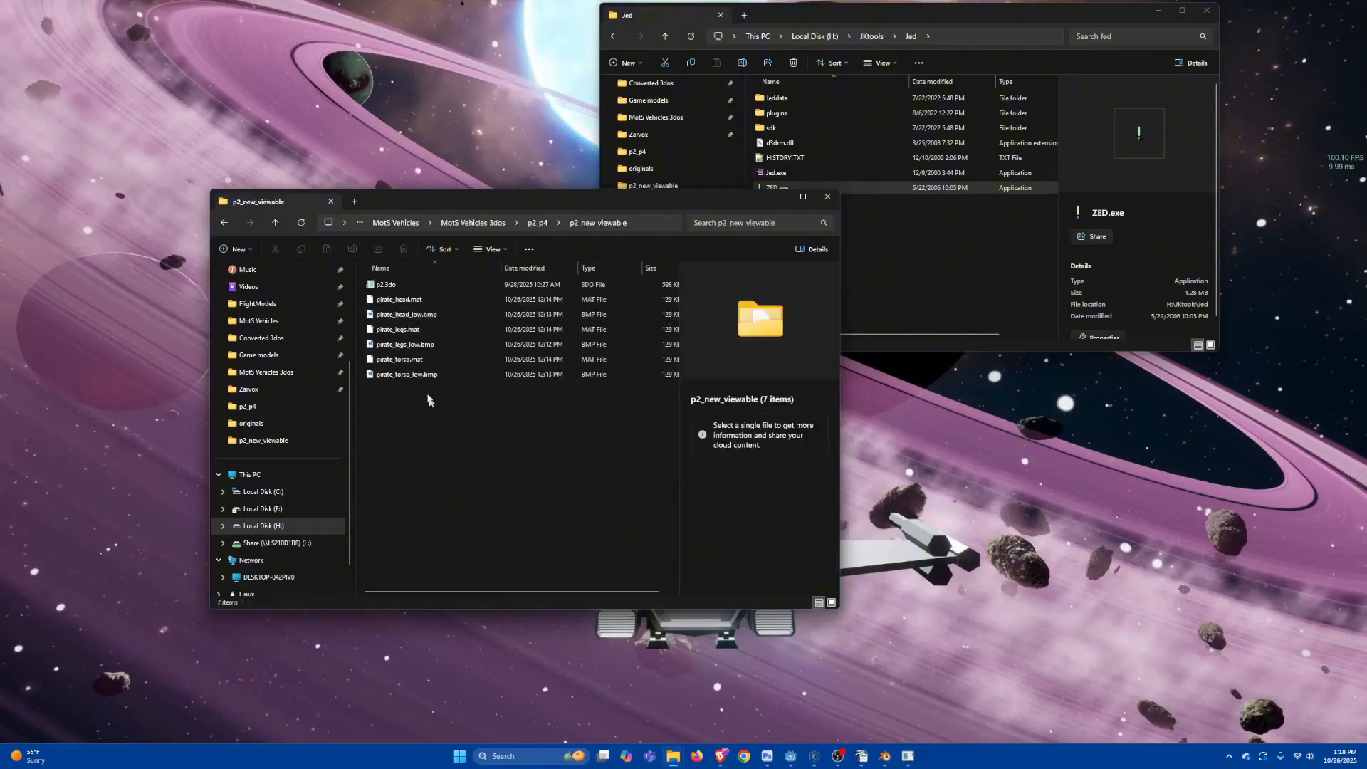
{"action": "left_click", "coordinate": [389, 284]}
{"action": "right_click", "coordinate": [397, 286]}
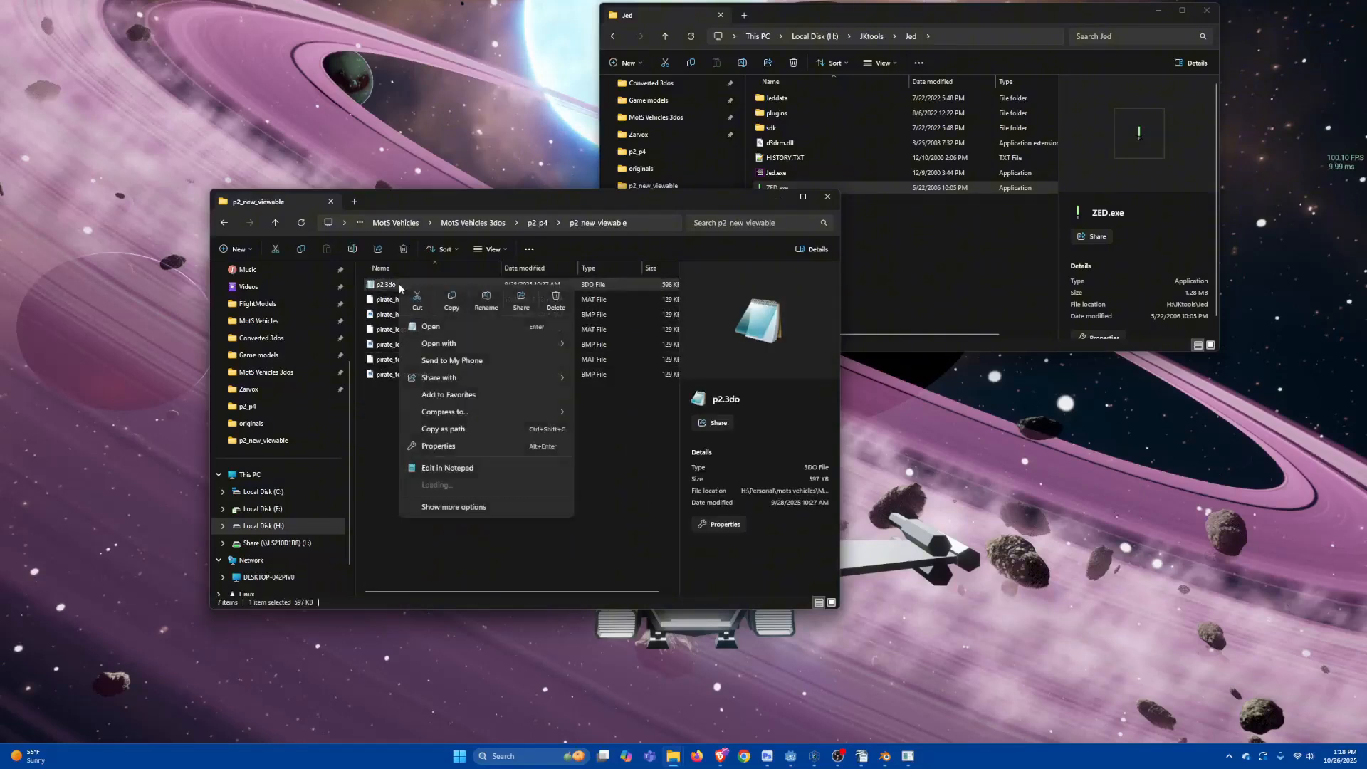
{"action": "mouse_move", "coordinate": [499, 344]}
{"action": "left_click", "coordinate": [623, 343]}
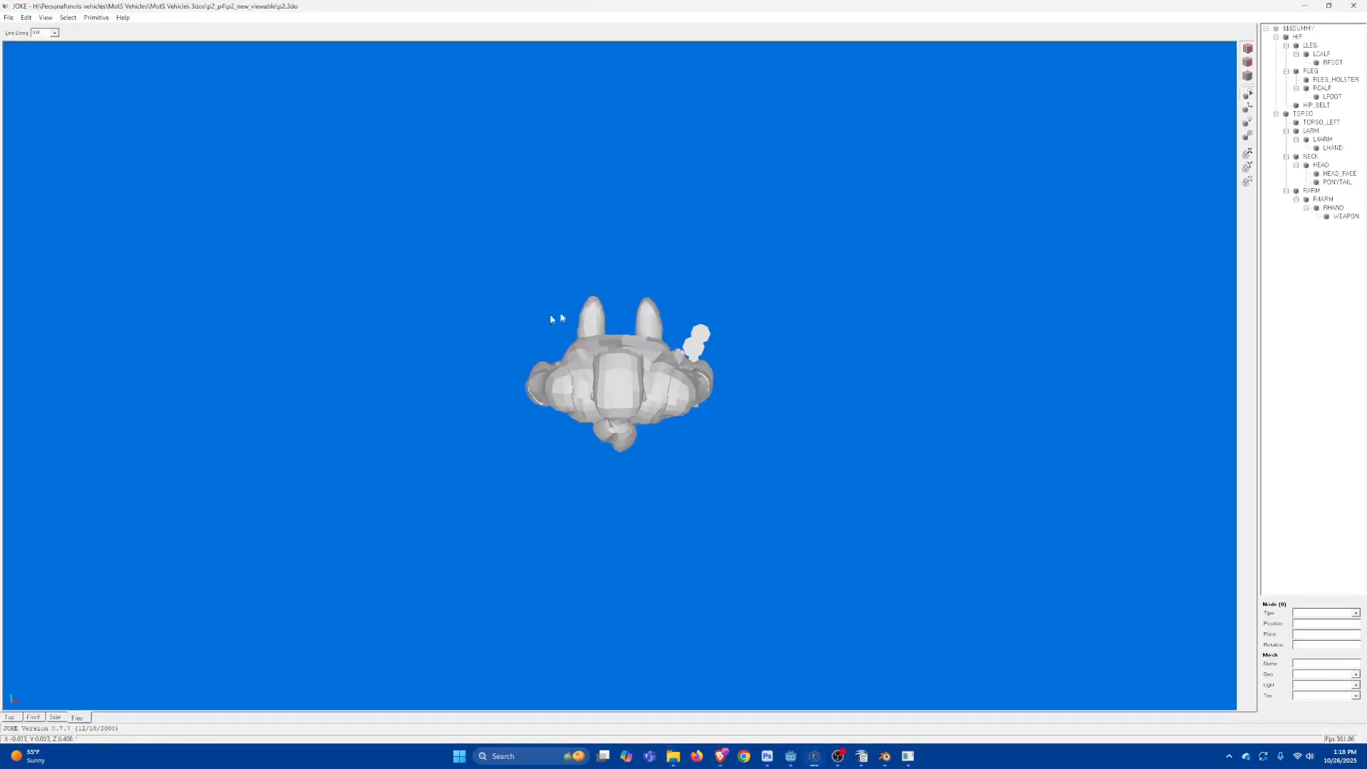
Step: Display the p2_new_viewable model textured and examine its low-resolution textures from the front
{"action": "left_click_drag", "start_coordinate": [574, 447], "coordinate": [461, 283]}
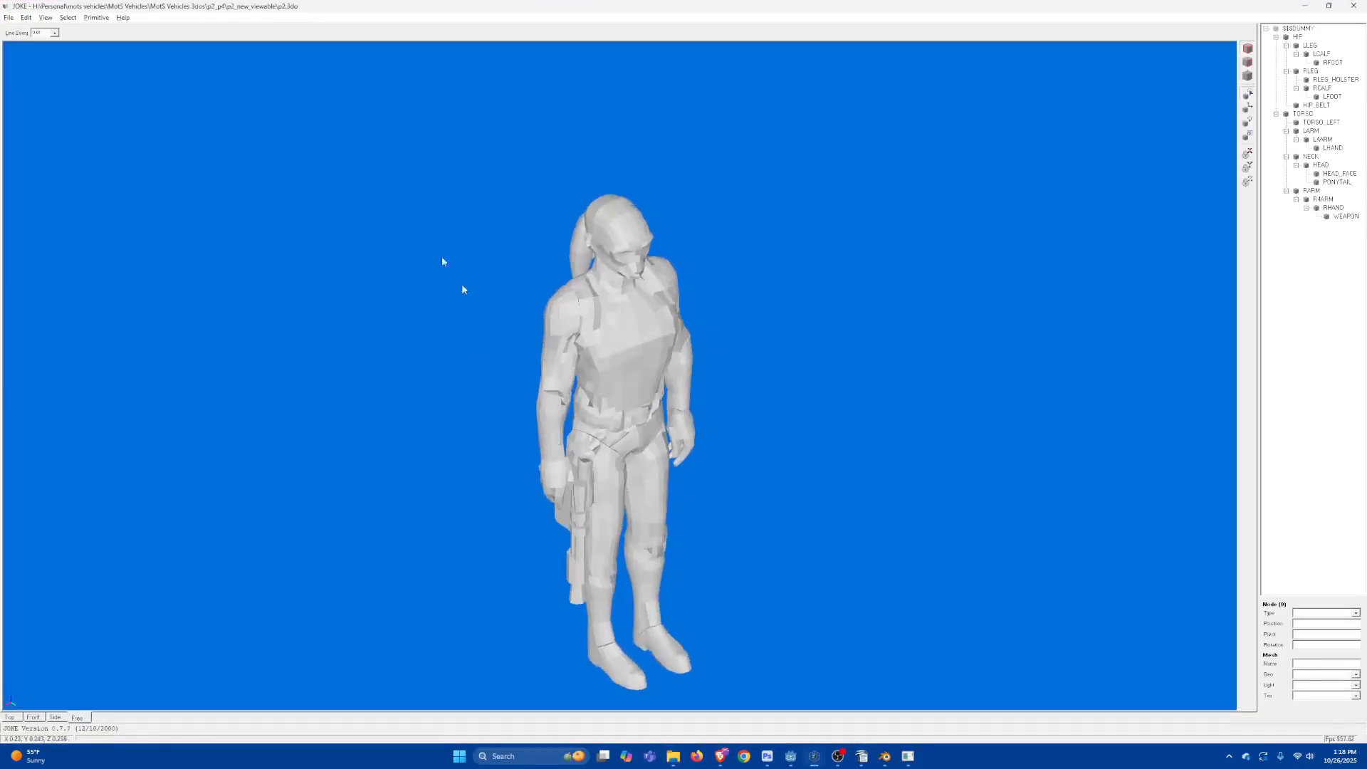
{"action": "left_click", "coordinate": [46, 18]}
{"action": "left_click", "coordinate": [67, 54]}
{"action": "left_click_drag", "start_coordinate": [750, 507], "coordinate": [728, 545]}
{"action": "left_click_drag", "start_coordinate": [627, 514], "coordinate": [793, 356]}
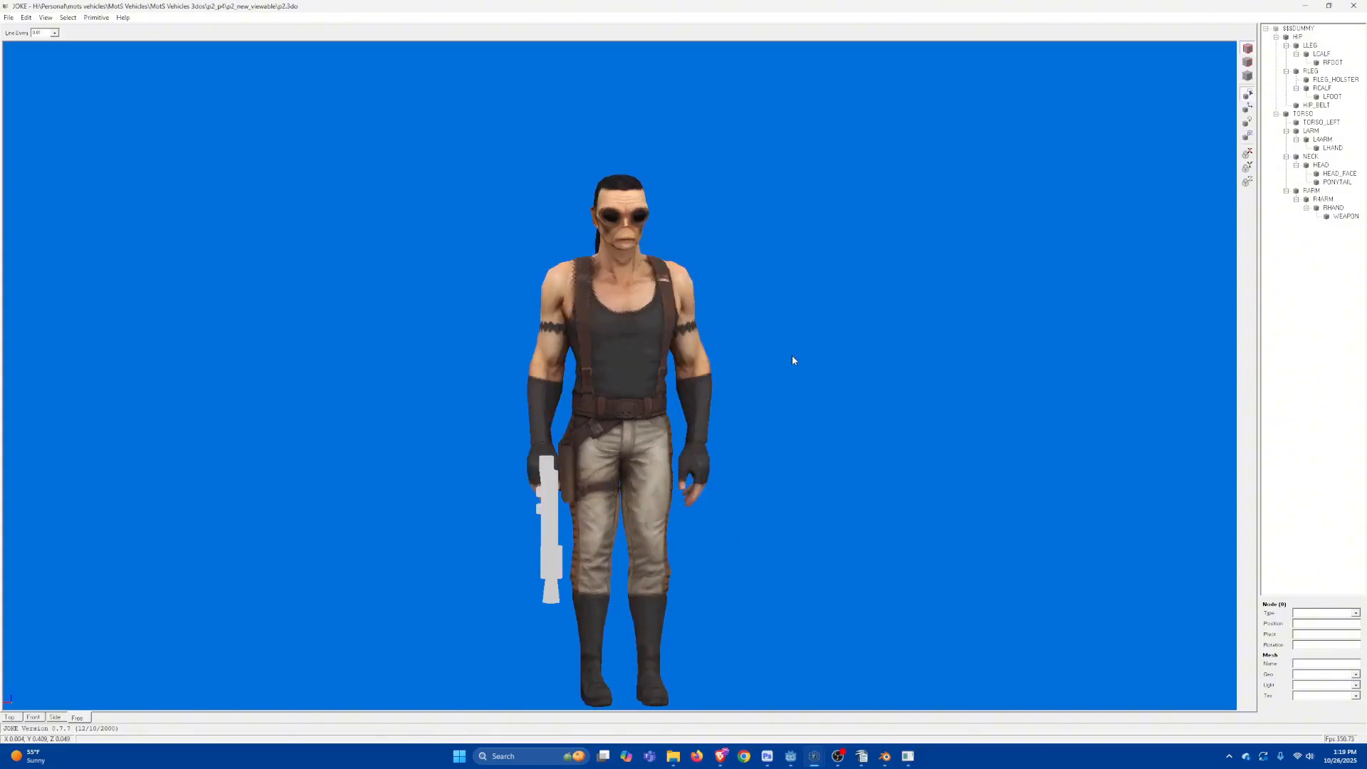